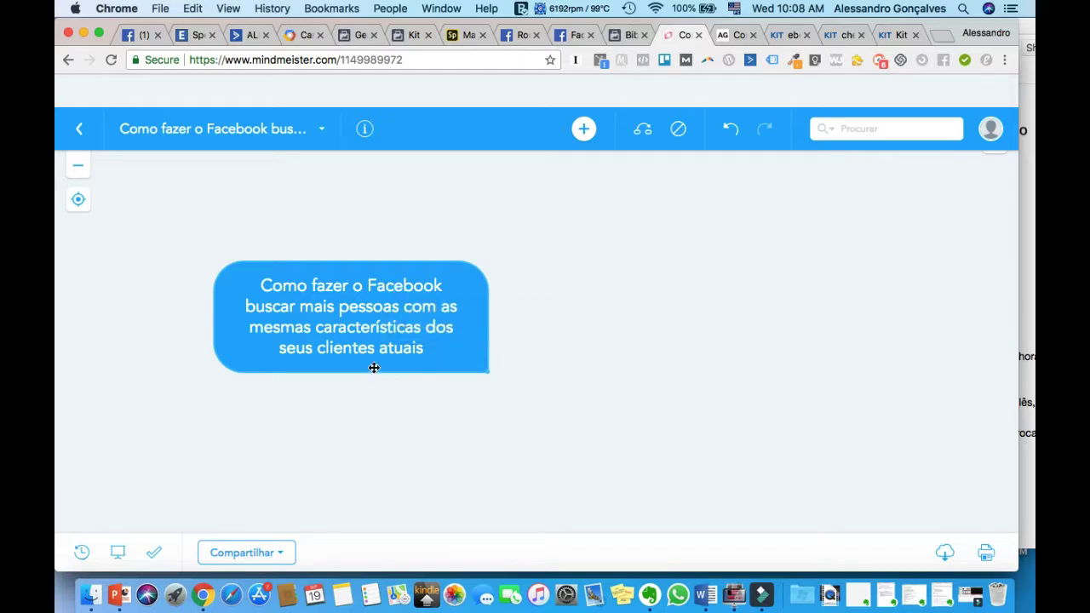
- Add a first branch reading "Criar um Público" to the mind map's central topic
click(410, 312)
key(Tab)
text(Criar )
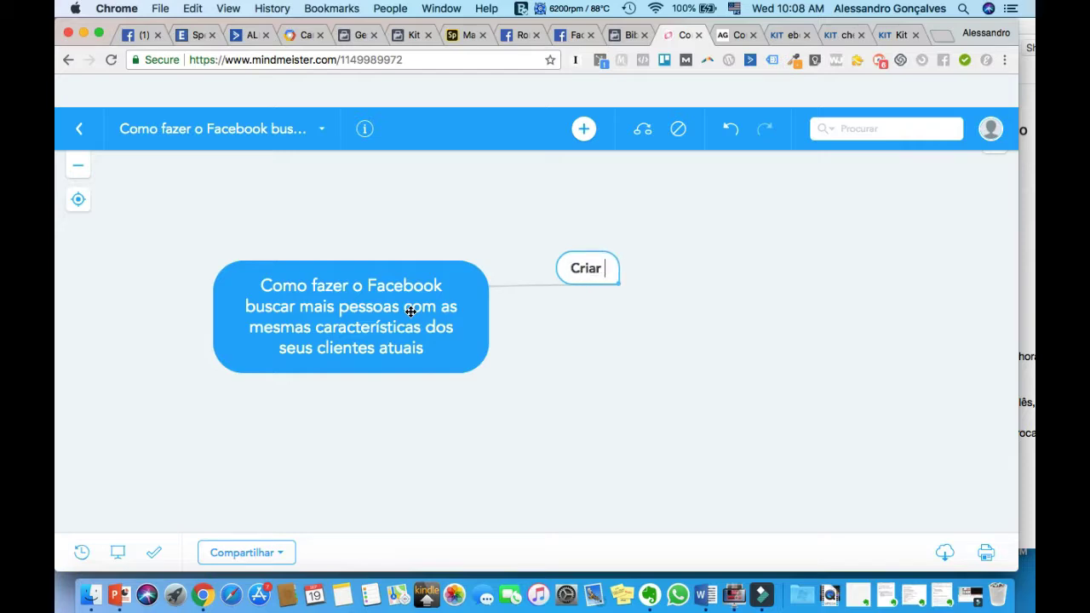
text(um Público)
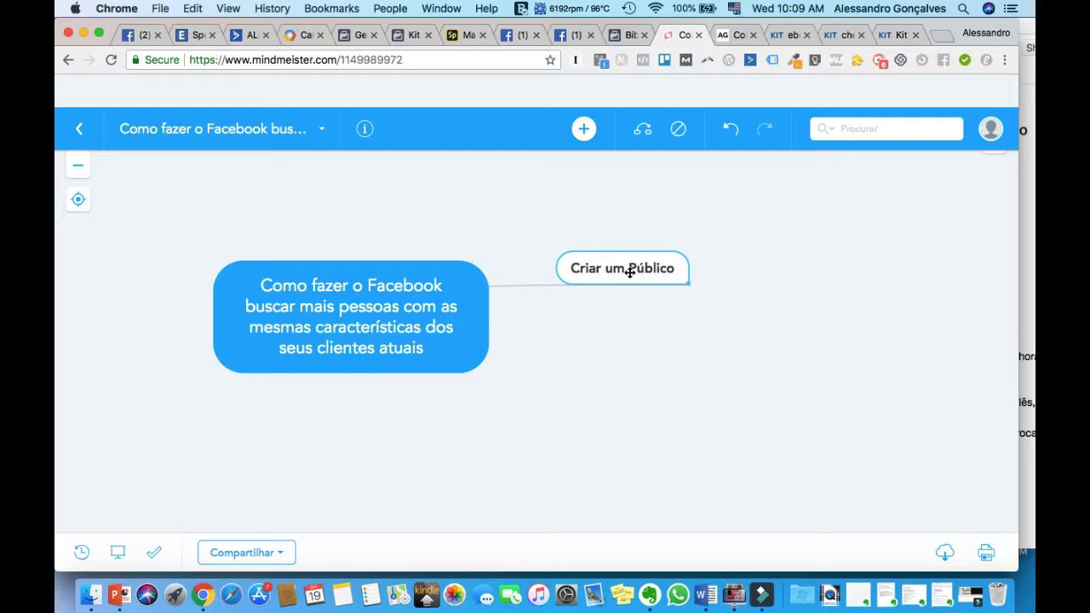
- Add a second main branch reading "Criar um Público ainda maior com um perfil parecido ao dos seus clientes"
key(Return)
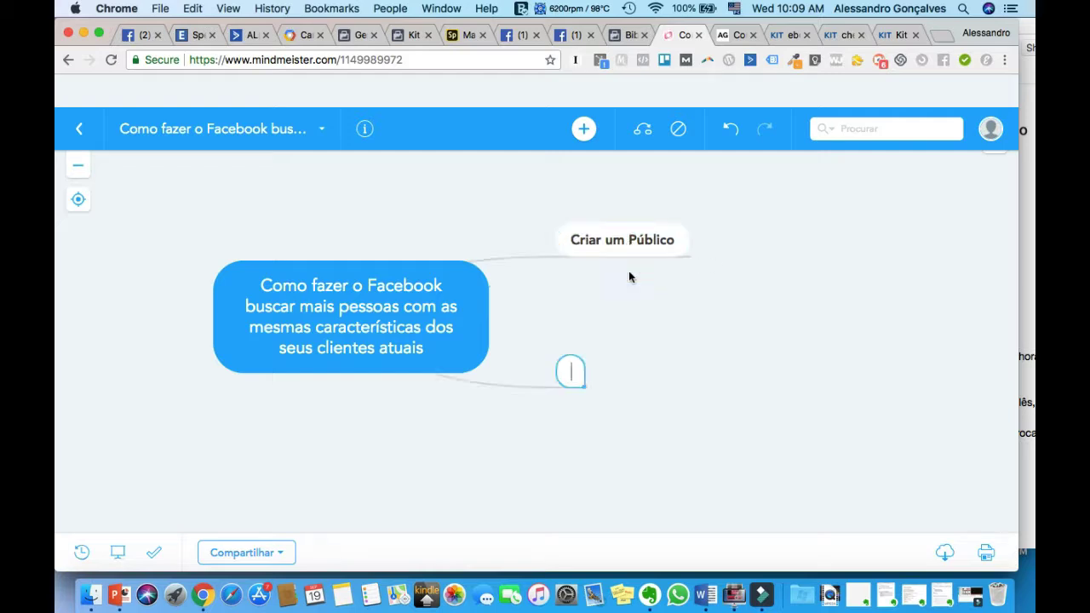
text(Criar um Público )
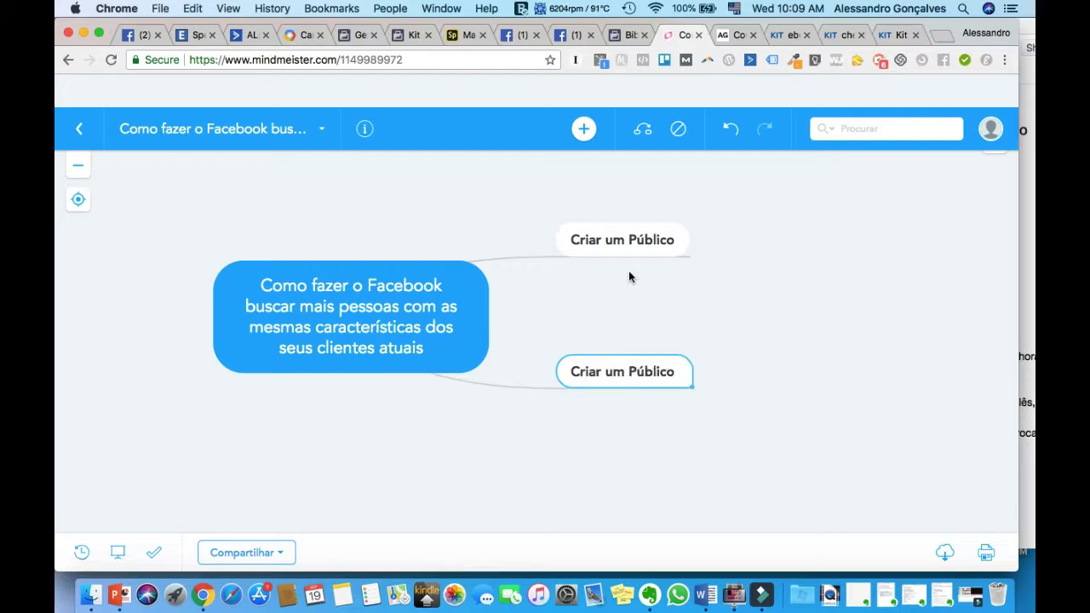
text(ainda mai)
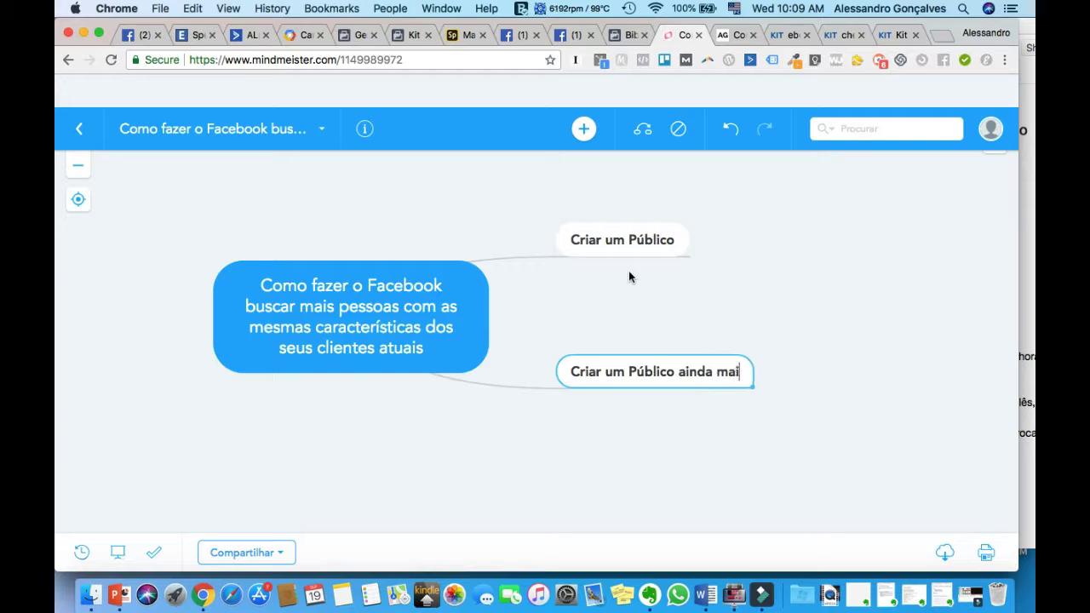
text(or com um perfil parec)
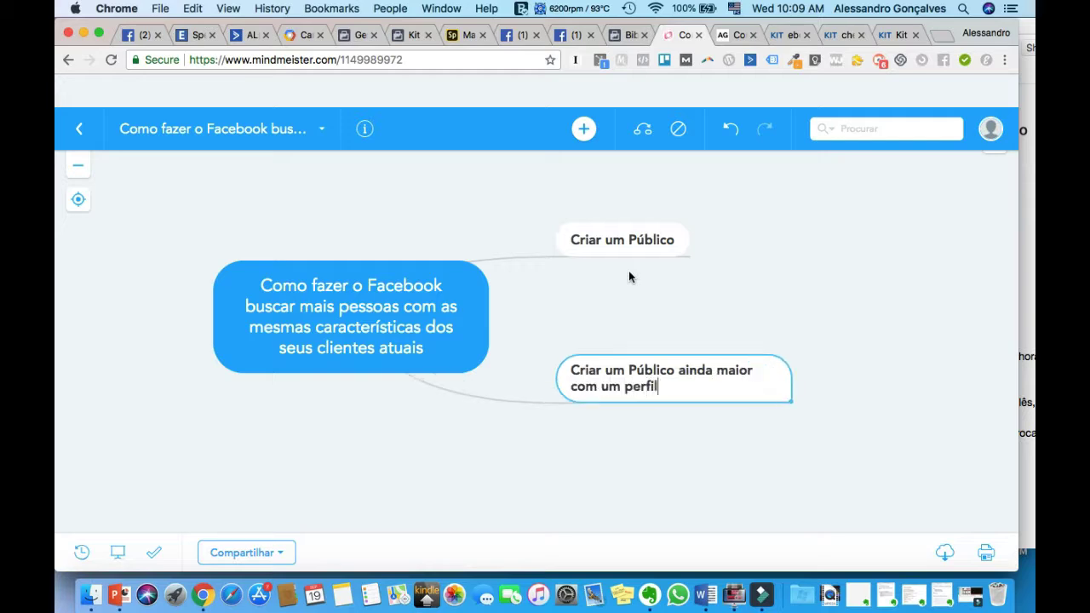
key(BackSpace)
text(cido)
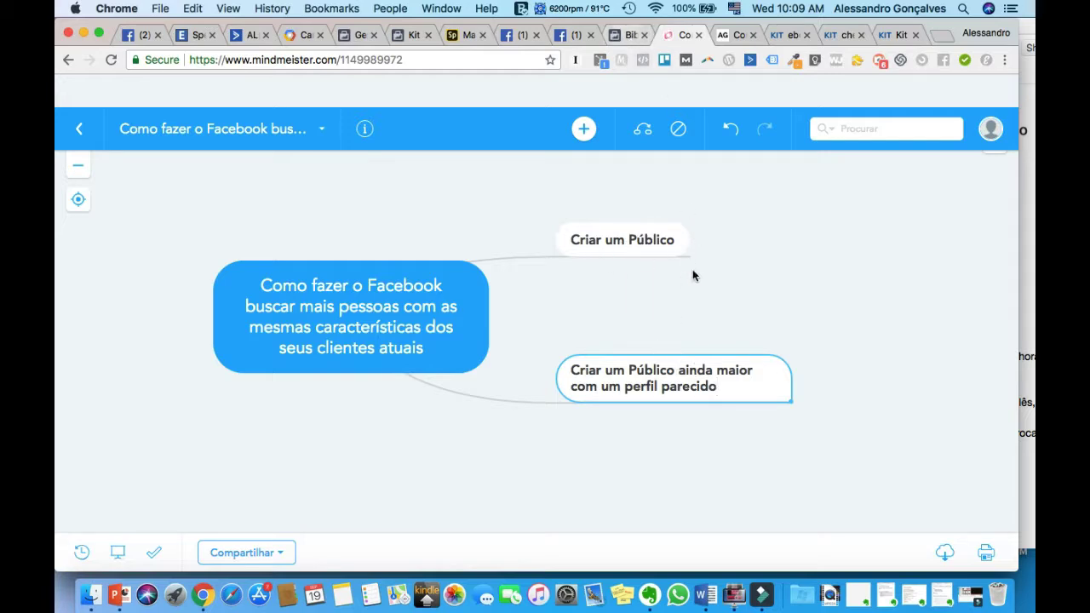
text( aos d)
key(BackSpace)
key(BackSpace)
key(BackSpace)
text(dos )
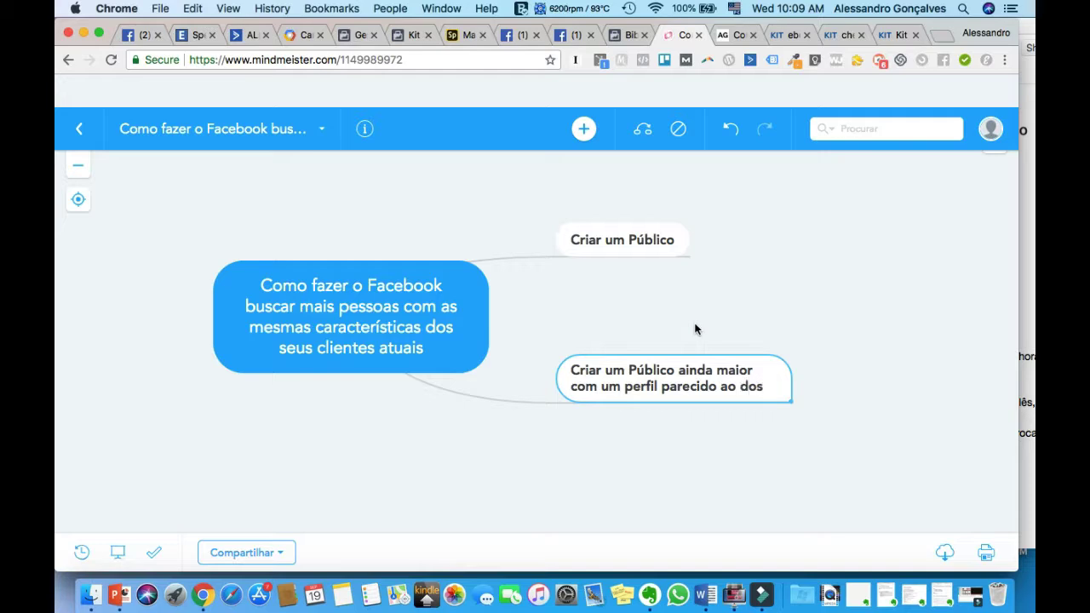
text(seus clientes)
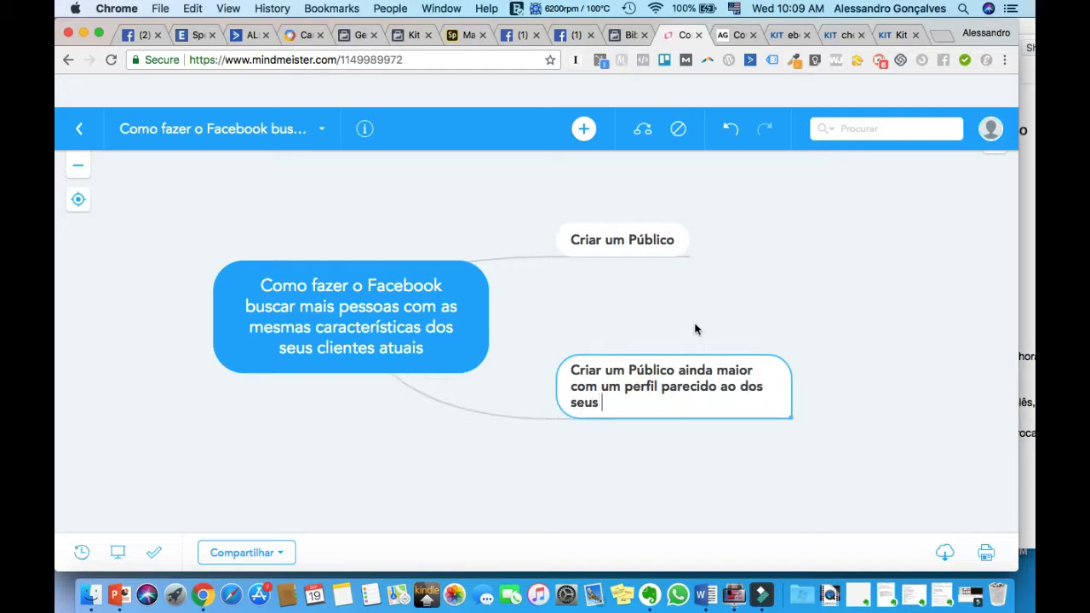
key(Return)
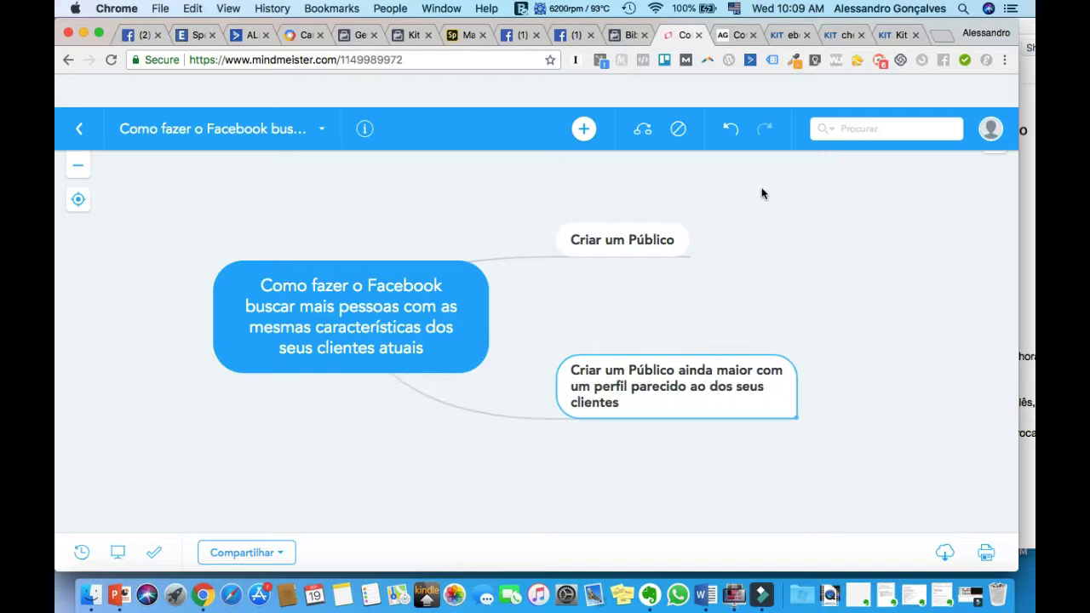
- Switch to the Facebook Biblioteca de ativos and open the Públicos page from the complete list of tools
click(625, 34)
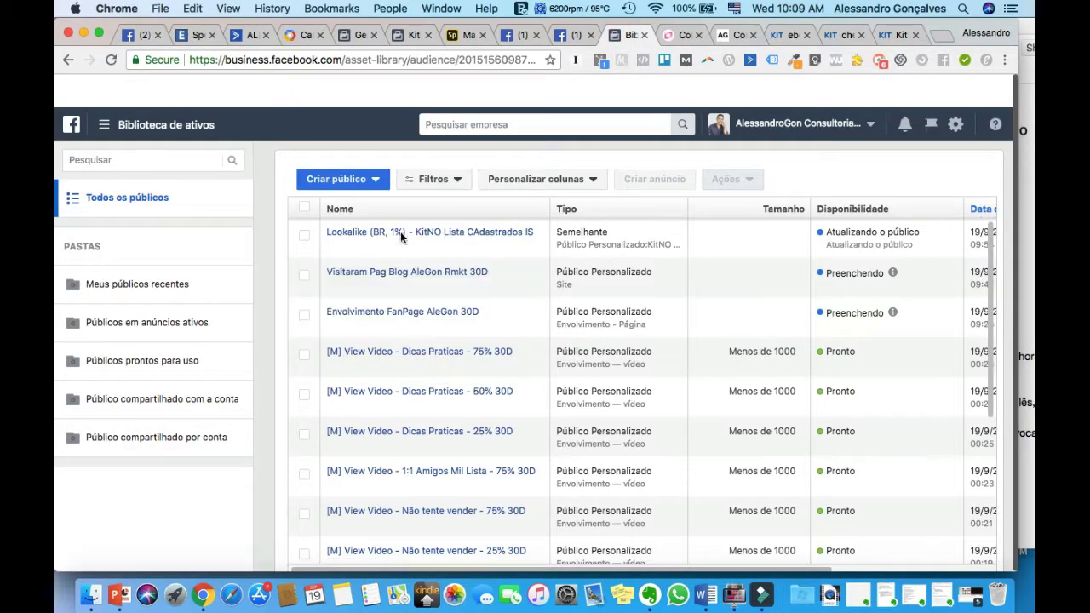
click(103, 128)
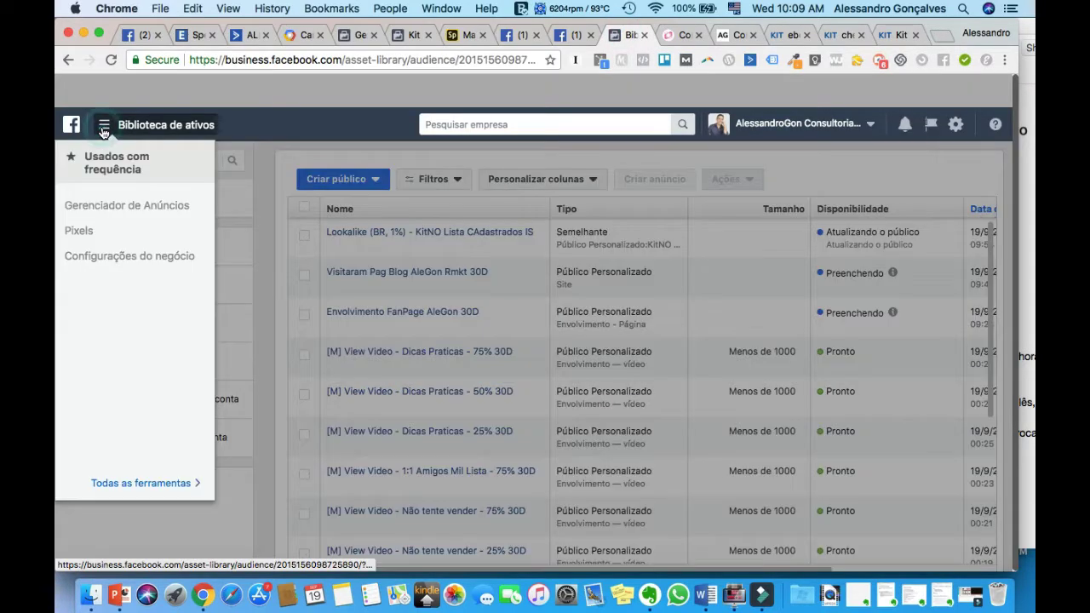
click(167, 481)
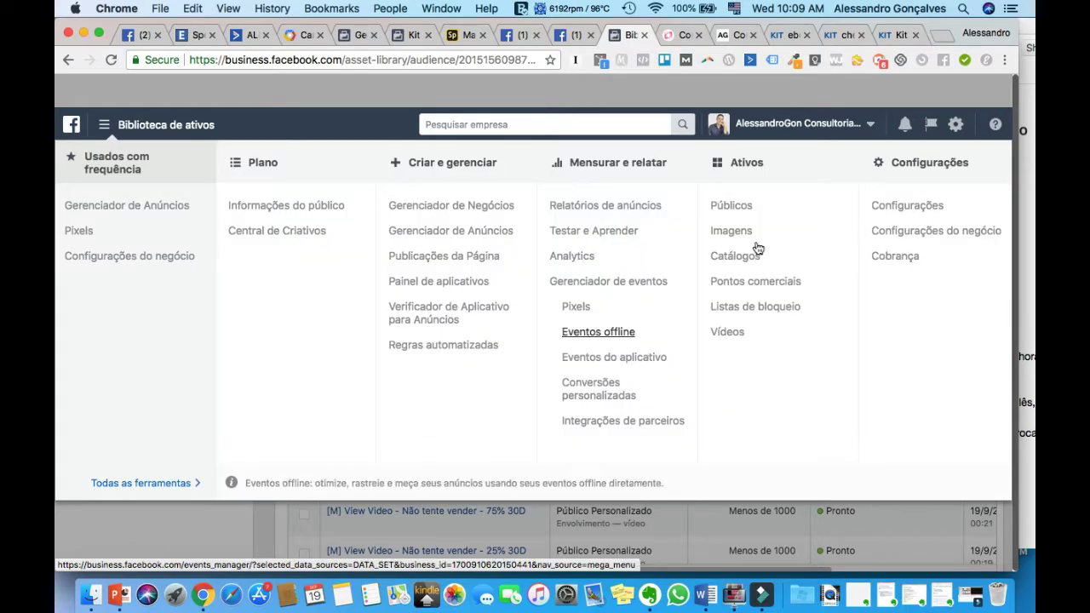
click(264, 133)
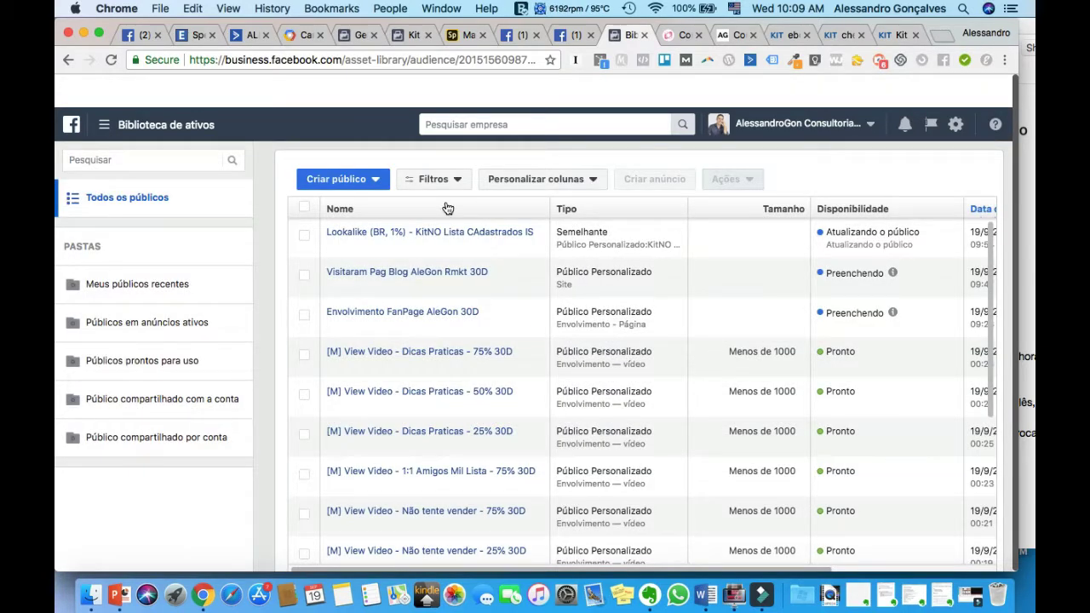
click(105, 128)
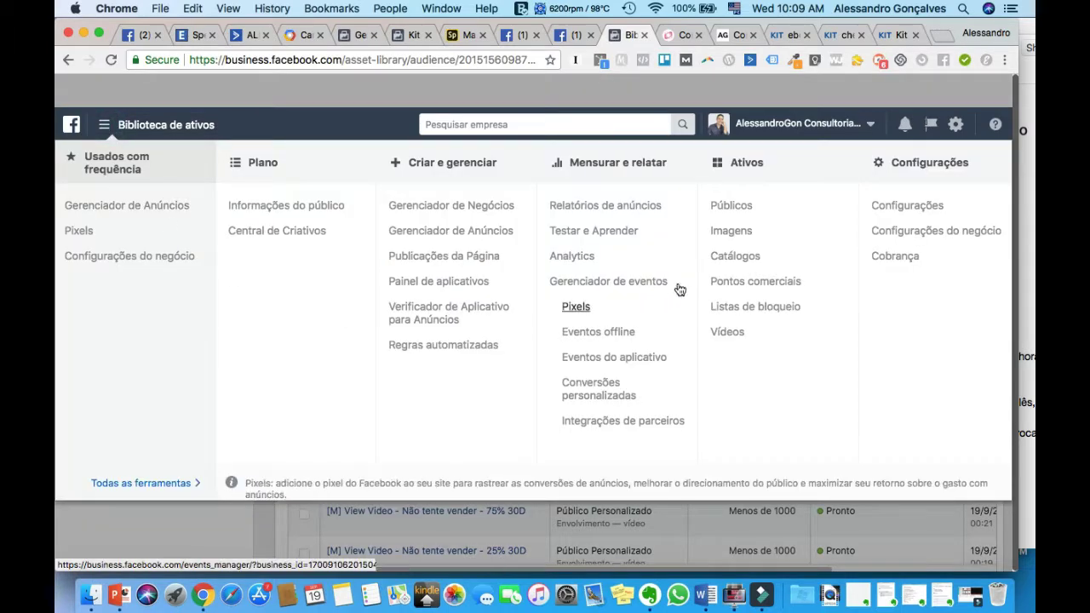
click(734, 208)
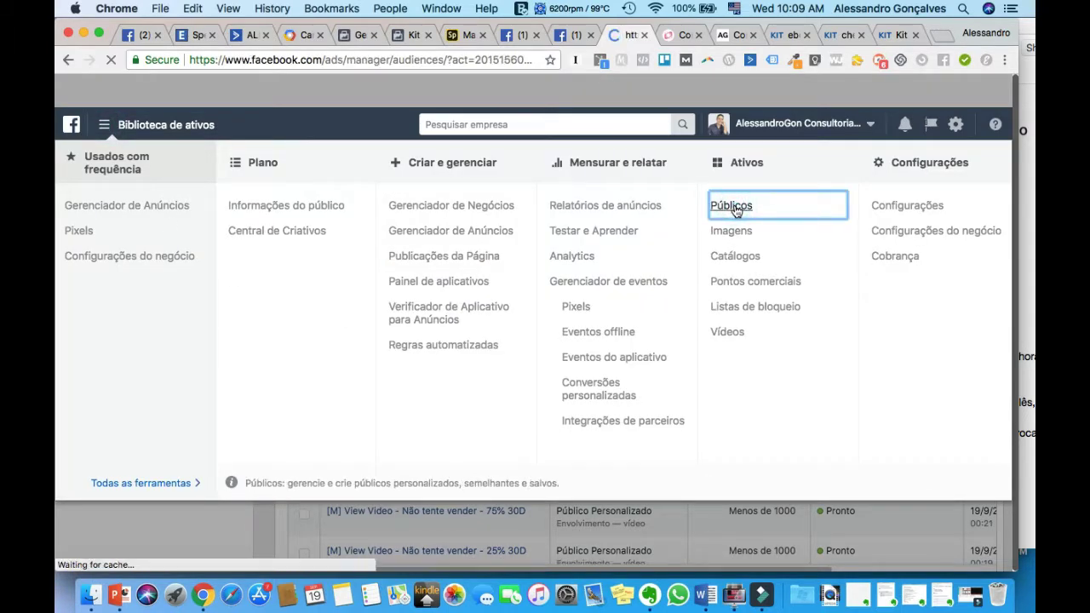
click(733, 198)
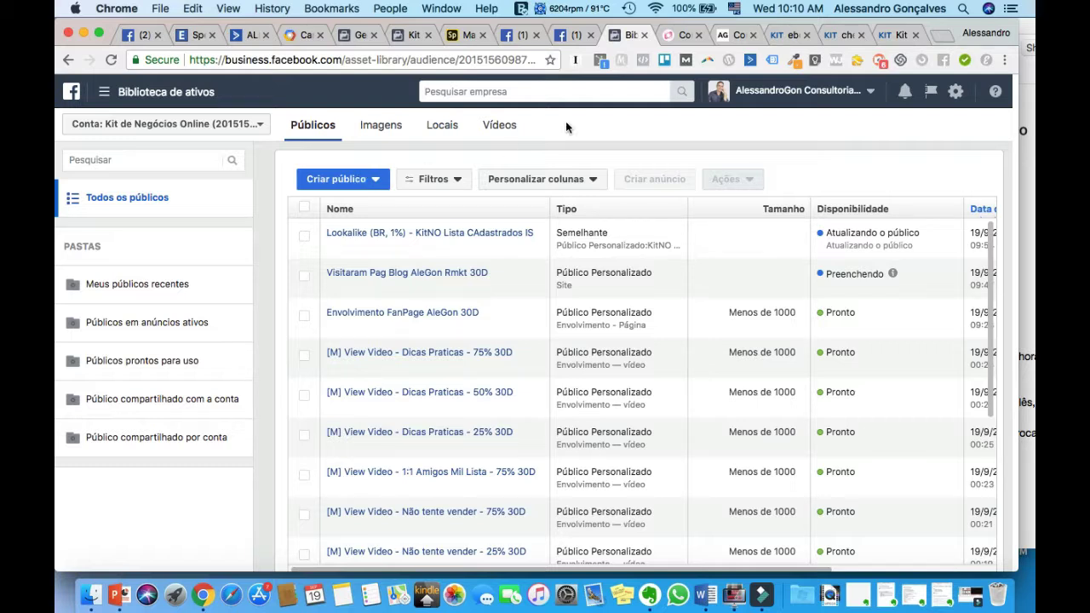
- Switch back to the MindMeister map and add the subtopic "Para fazer anúncios" under "Criar um Público"
click(678, 35)
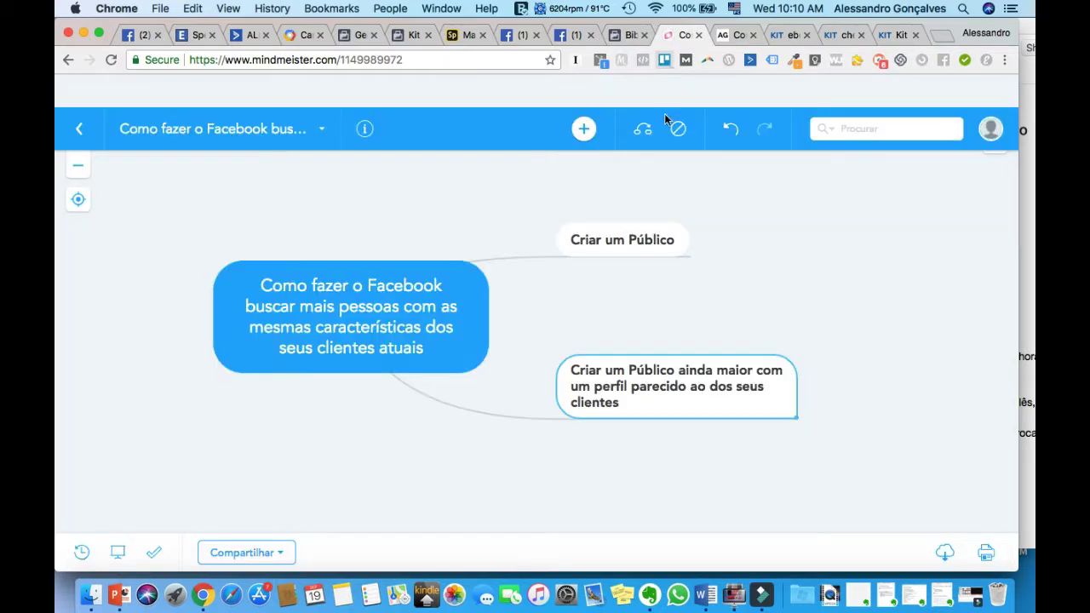
click(625, 233)
key(Tab)
text(Pa)
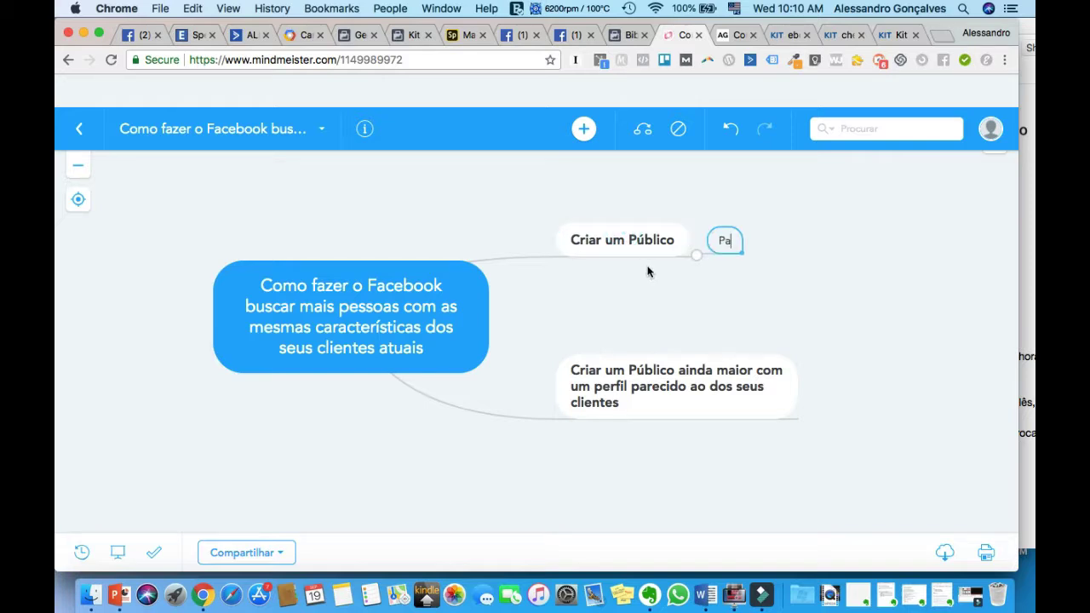
text(ra fazer anúncios)
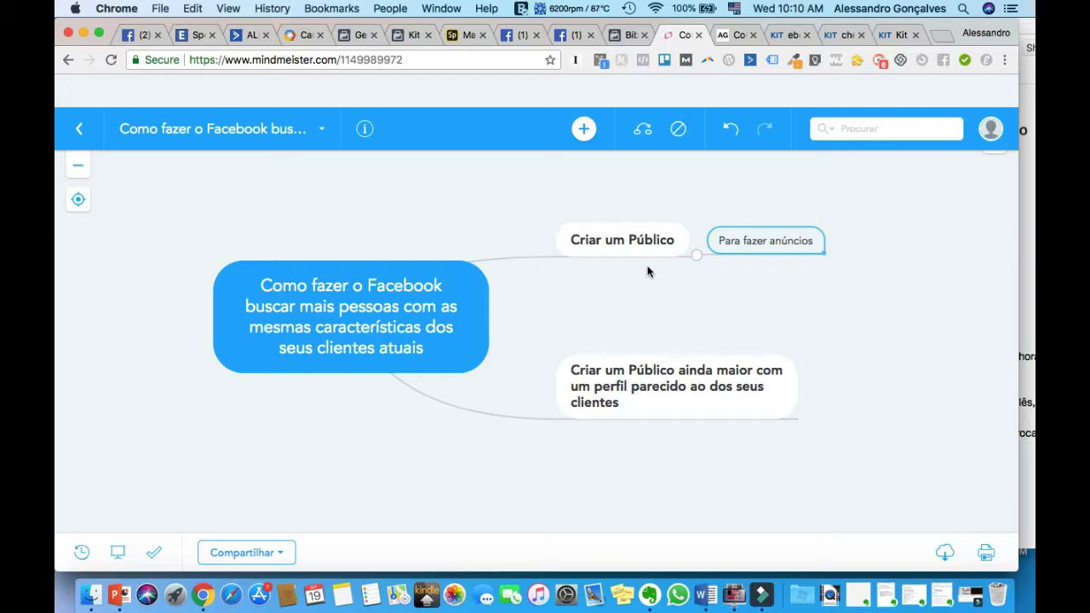
- Switch to the blog article "Como Empresas de TI Podem Vender Mais" and look through its introduction and listed reasons
click(736, 36)
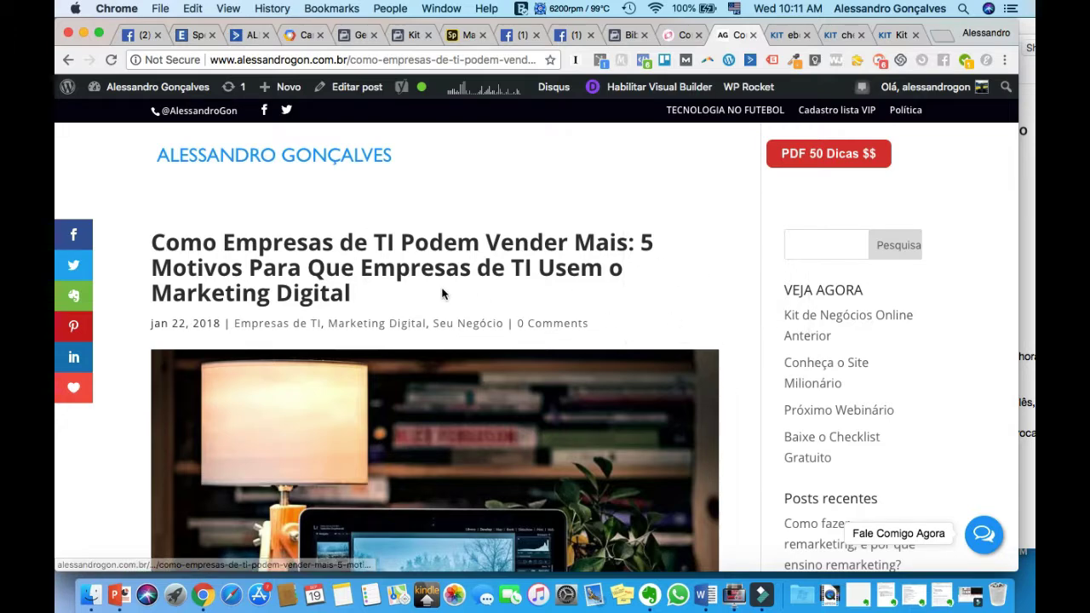
scroll(741, 448, down, 2)
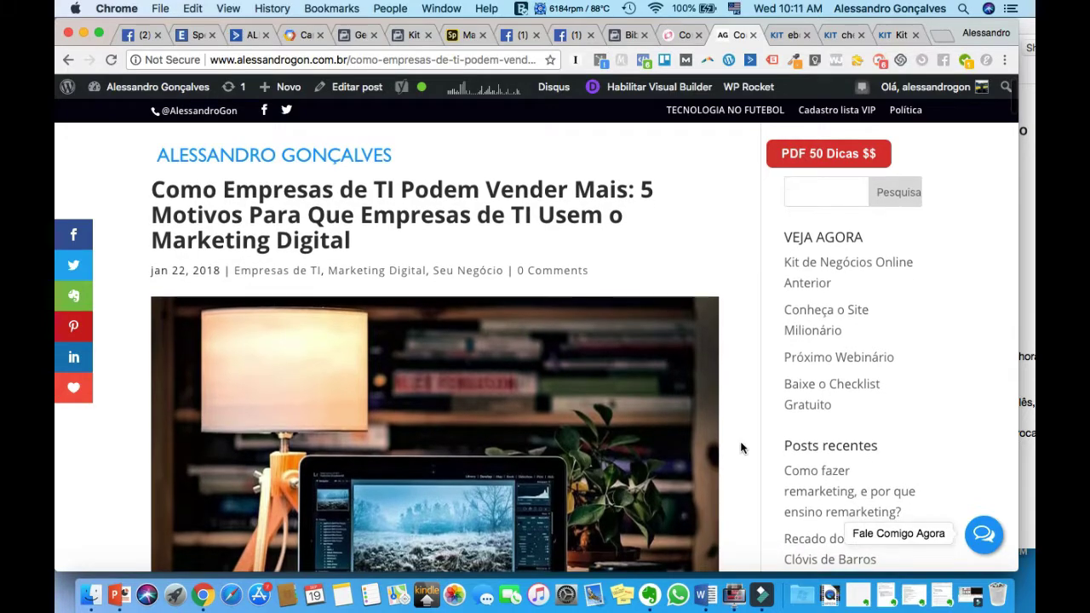
scroll(741, 447, down, 10)
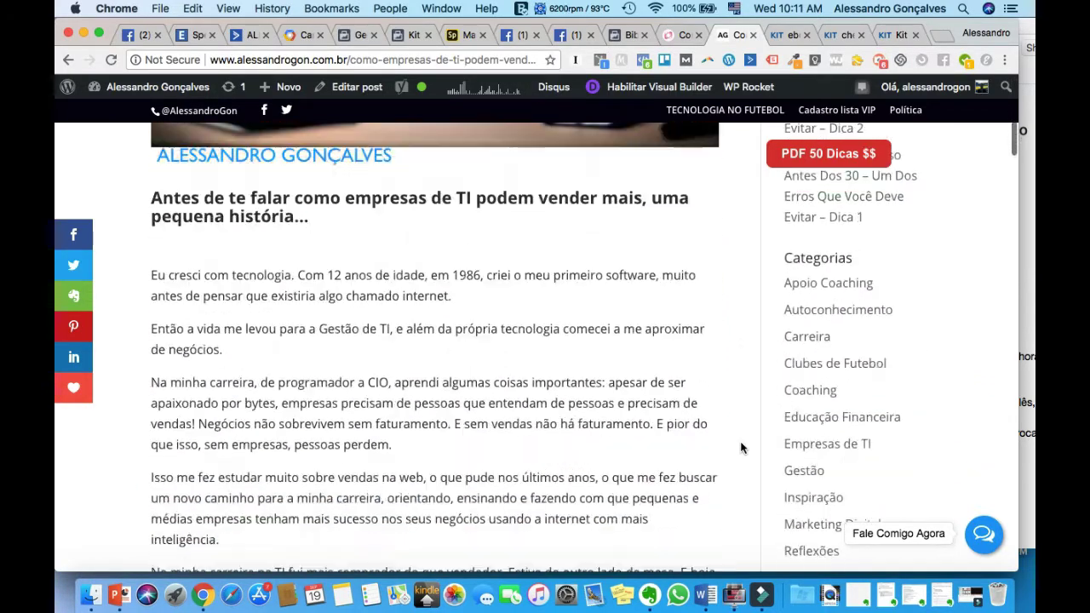
scroll(741, 448, down, 15)
scroll(740, 447, down, 4)
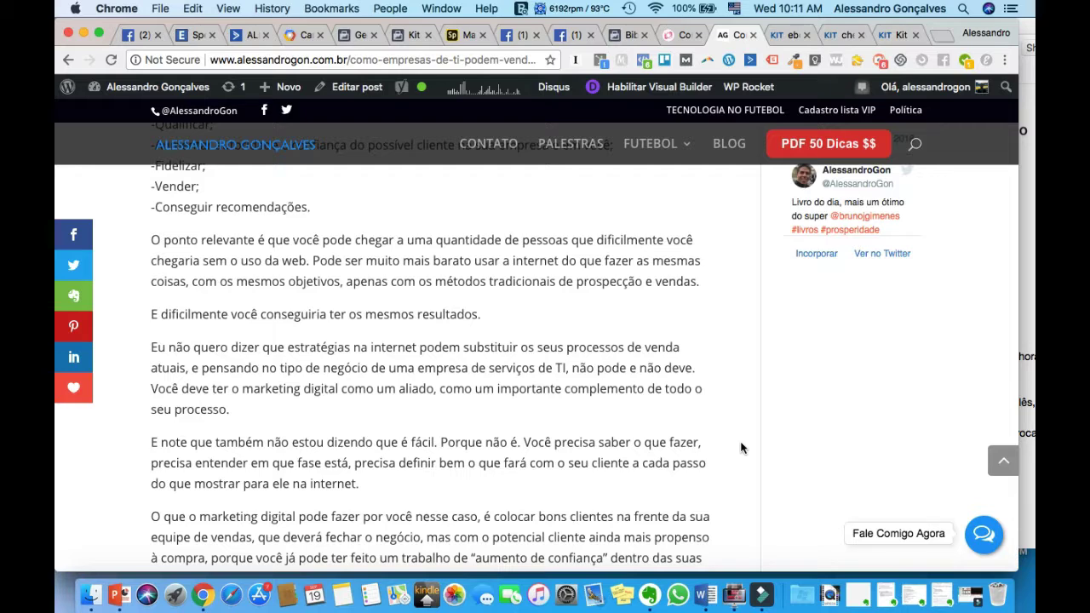
scroll(741, 448, down, 1)
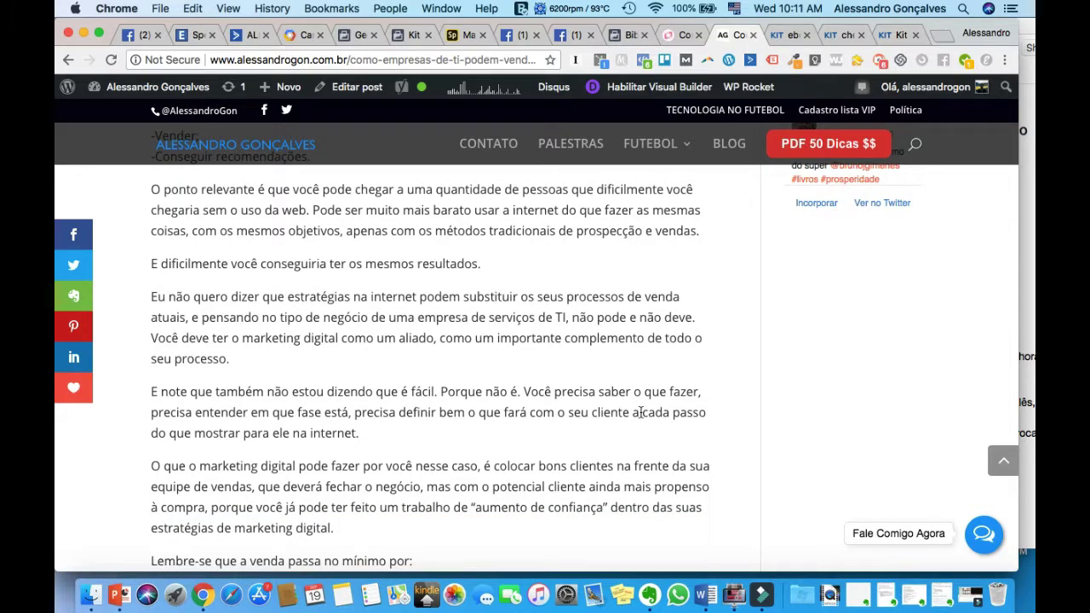
scroll(640, 412, down, 7)
scroll(640, 417, down, 4)
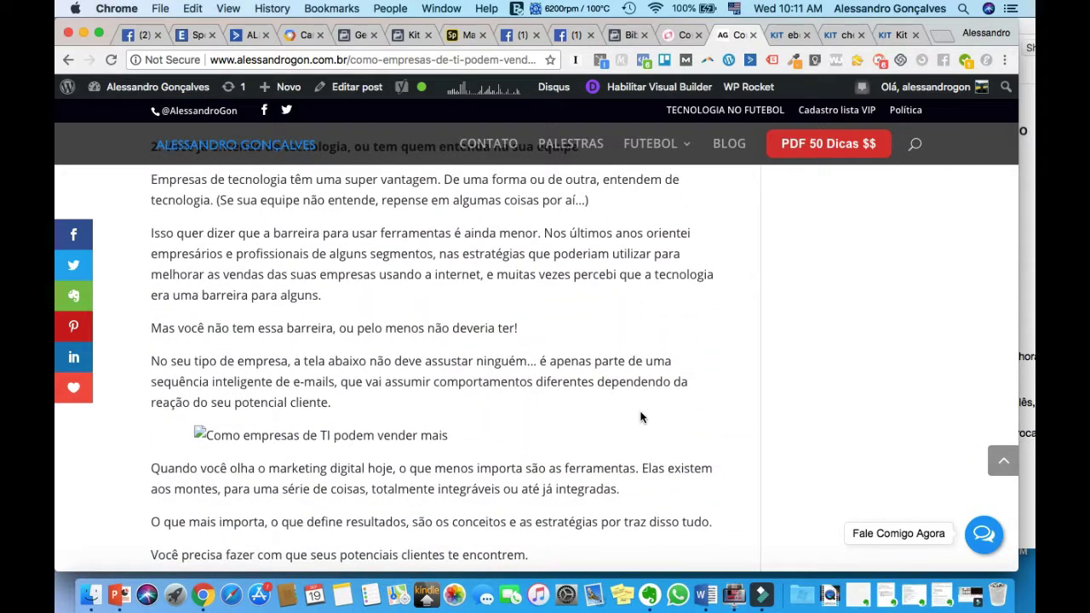
scroll(640, 418, down, 8)
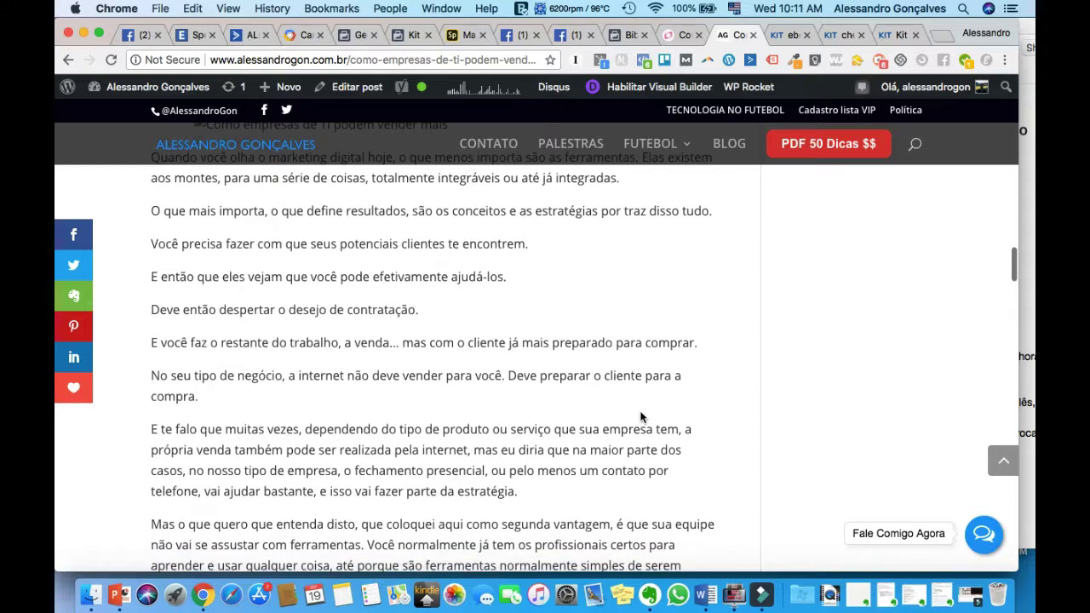
scroll(640, 417, down, 4)
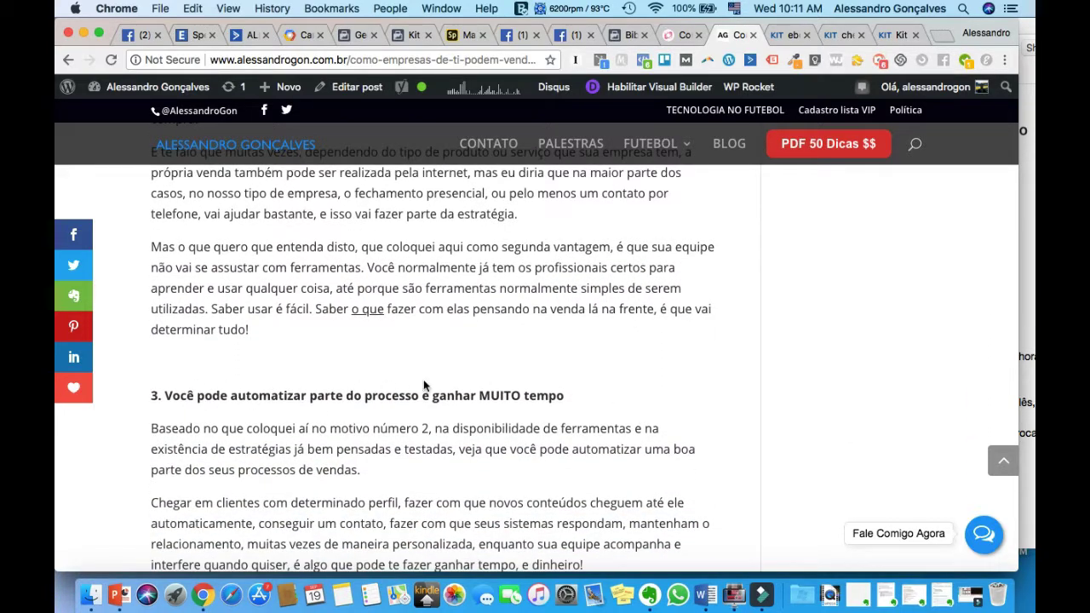
scroll(424, 379, up, 4)
scroll(423, 379, down, 1)
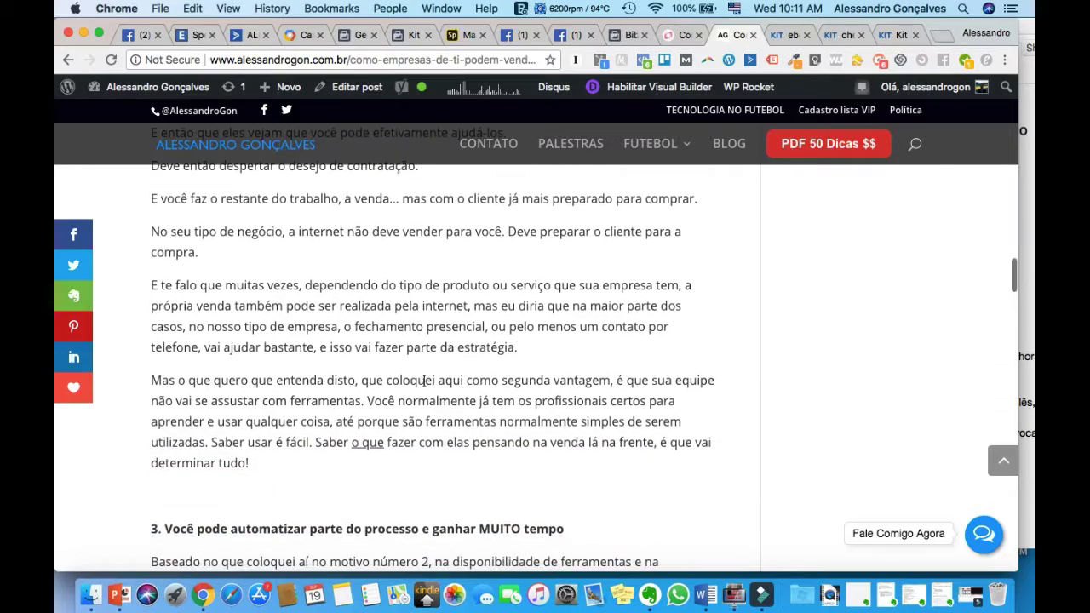
scroll(423, 380, up, 15)
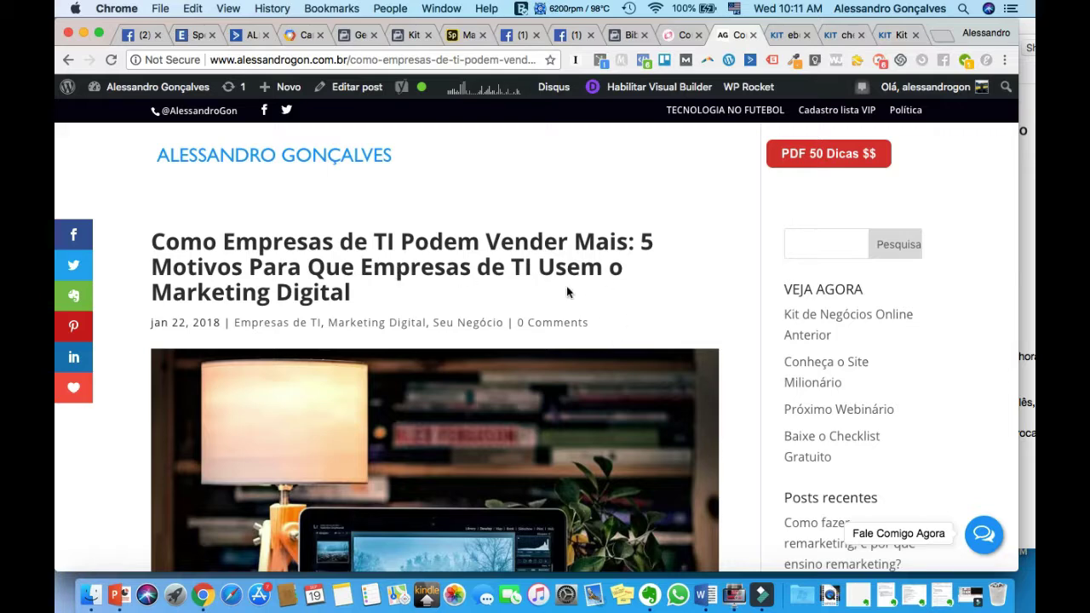
scroll(751, 364, down, 5)
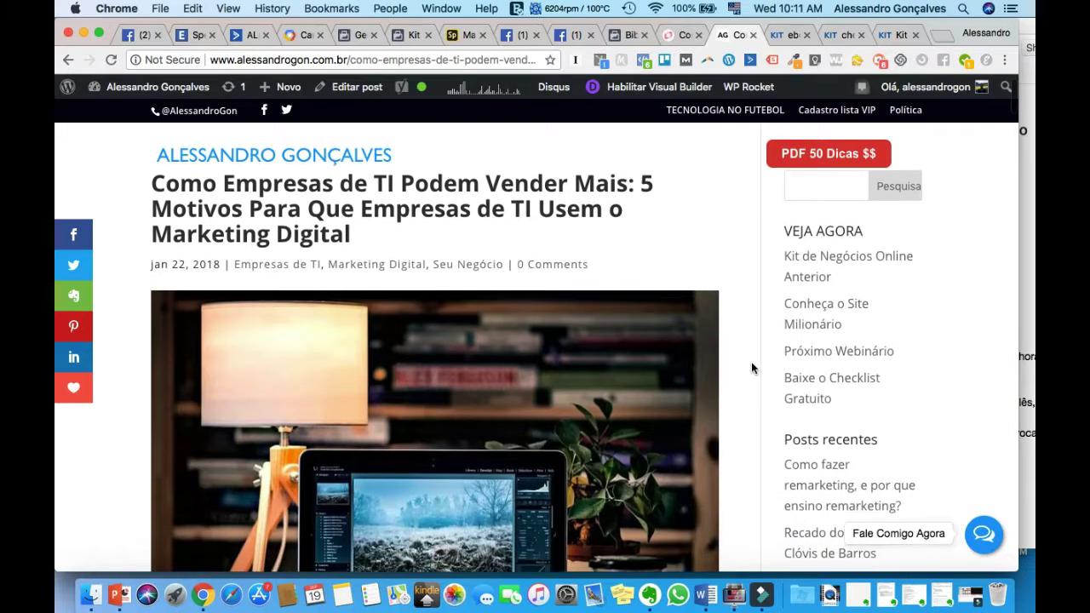
scroll(750, 366, down, 2)
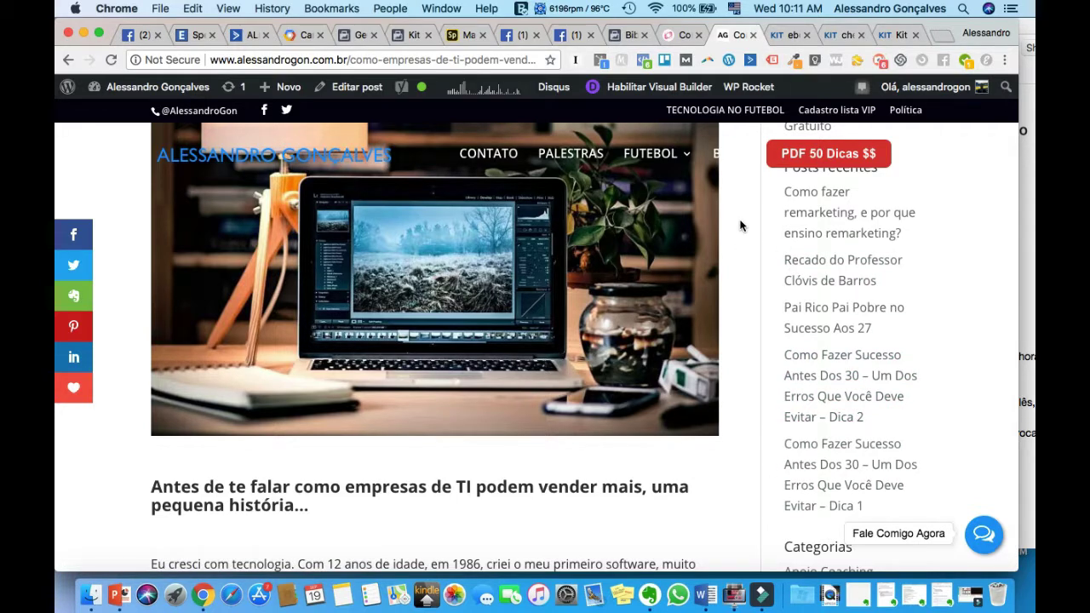
- Look at the audience list in the Facebook Biblioteca de ativos, then return to the MindMeister map
click(673, 40)
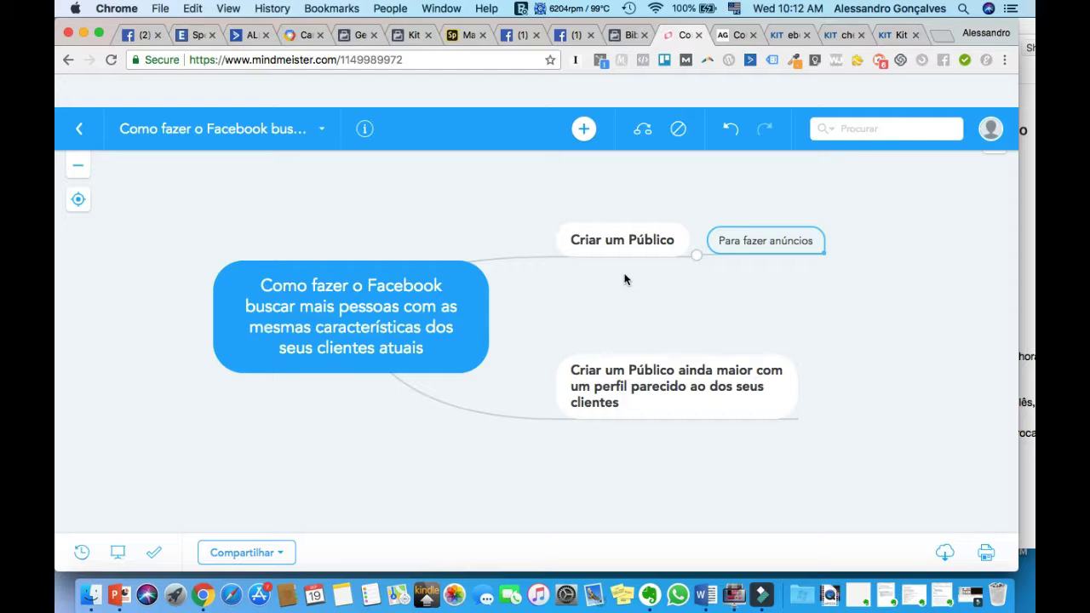
click(625, 36)
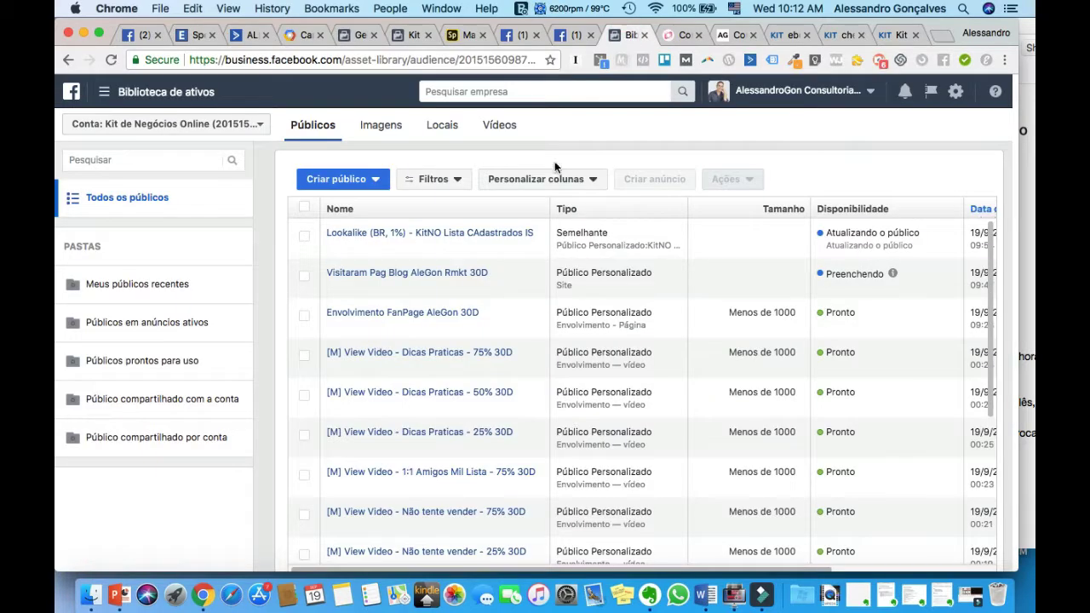
click(684, 37)
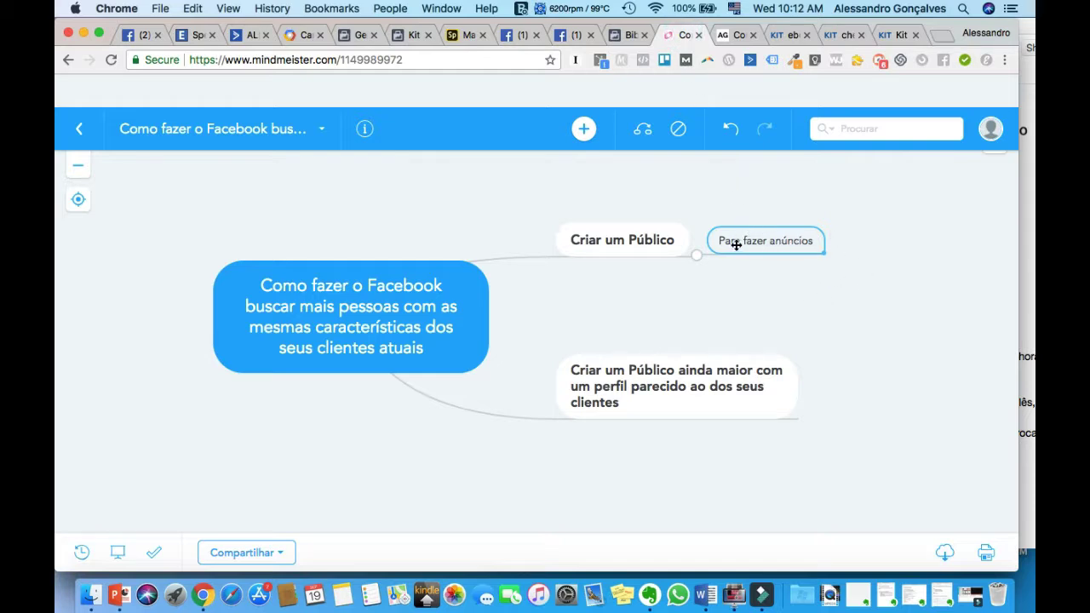
- Add the subtopics "Criou conteúdo" and "Trouxe pessoas para ele" under the topic "Para fazer anúncios"
click(777, 239)
key(Tab)
text(Criar)
key(BackSpace)
key(BackSpace)
key(BackSpace)
key(BackSpace)
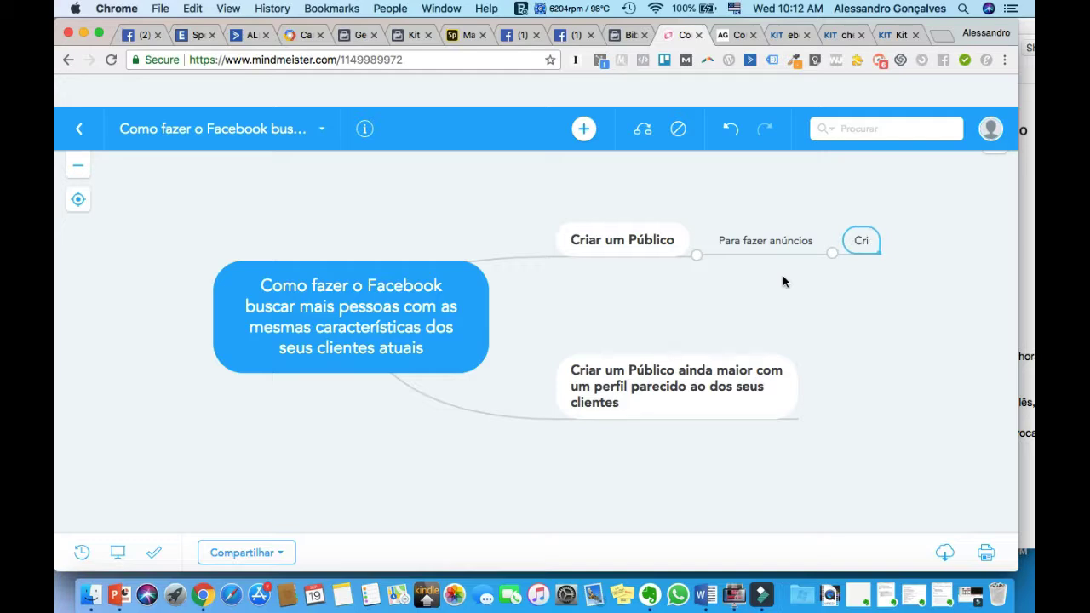
text(riou conteúdo)
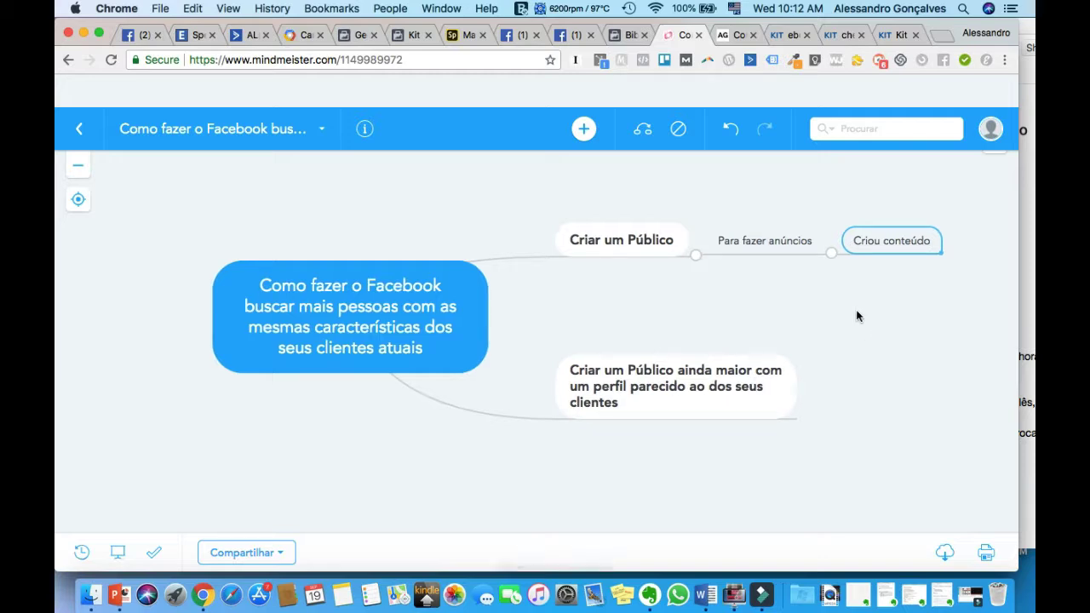
key(Return)
text(Trouxe pessoas para ele)
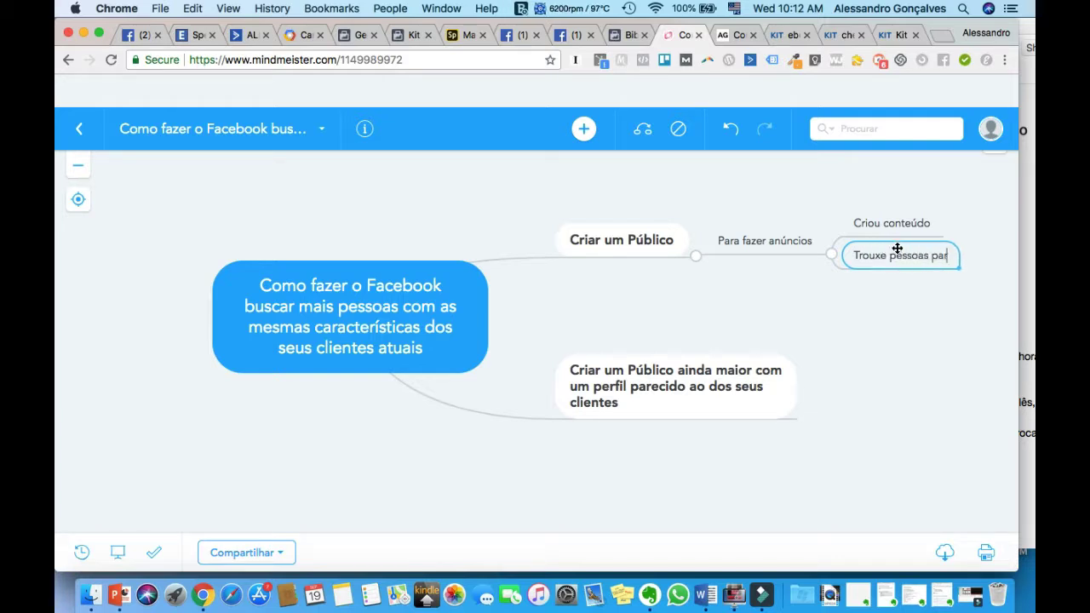
key(Return)
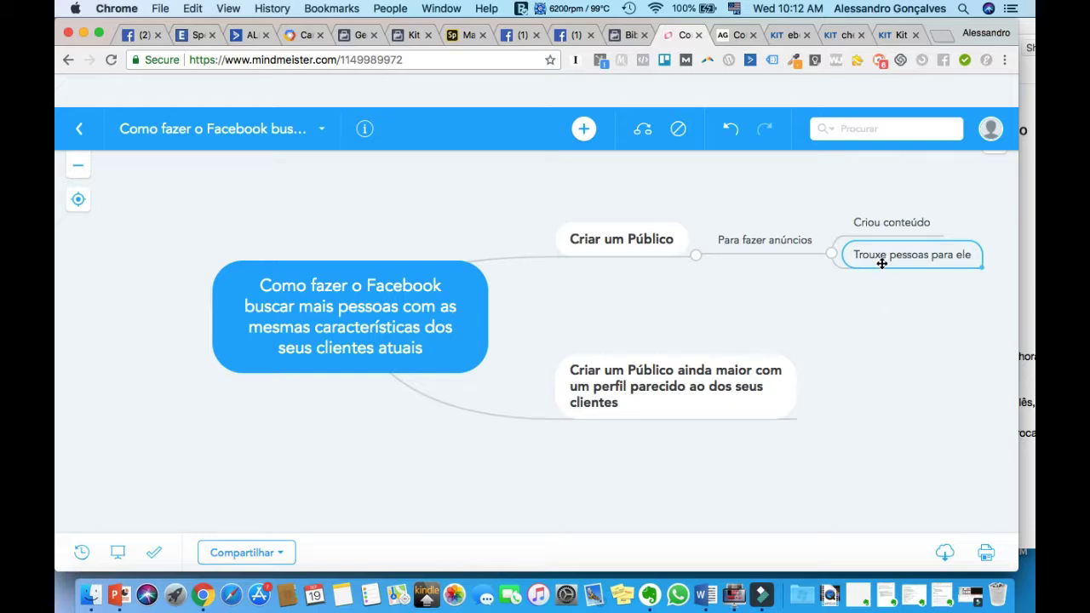
- Add the subtopic "Viraram clientes" below "Trouxe pessoas para ele" and give it the child topic "500 clientes"
right_click(773, 305)
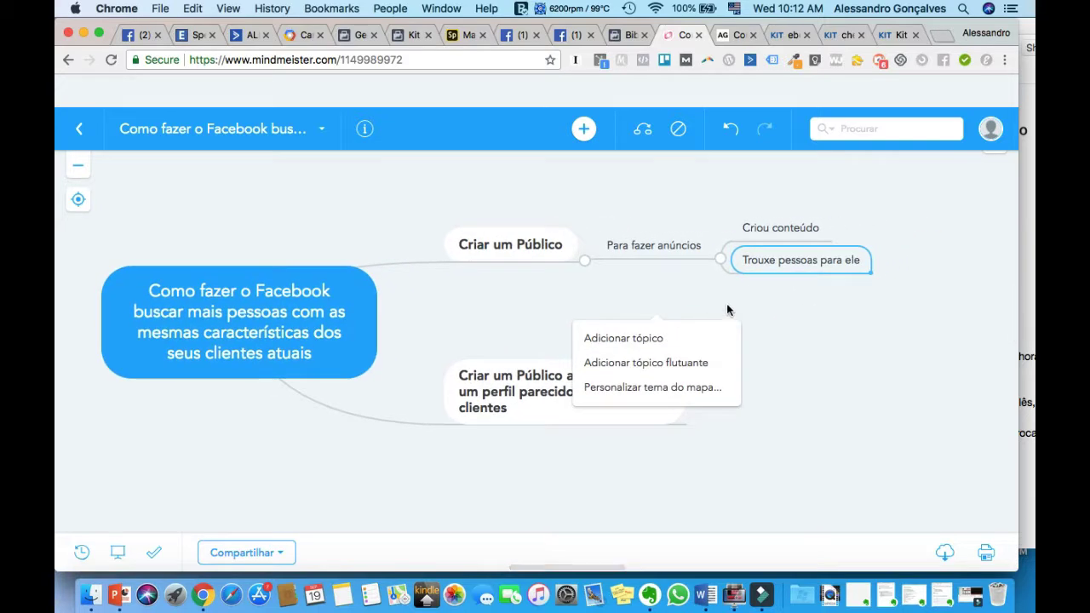
click(781, 284)
key(Return)
text(V)
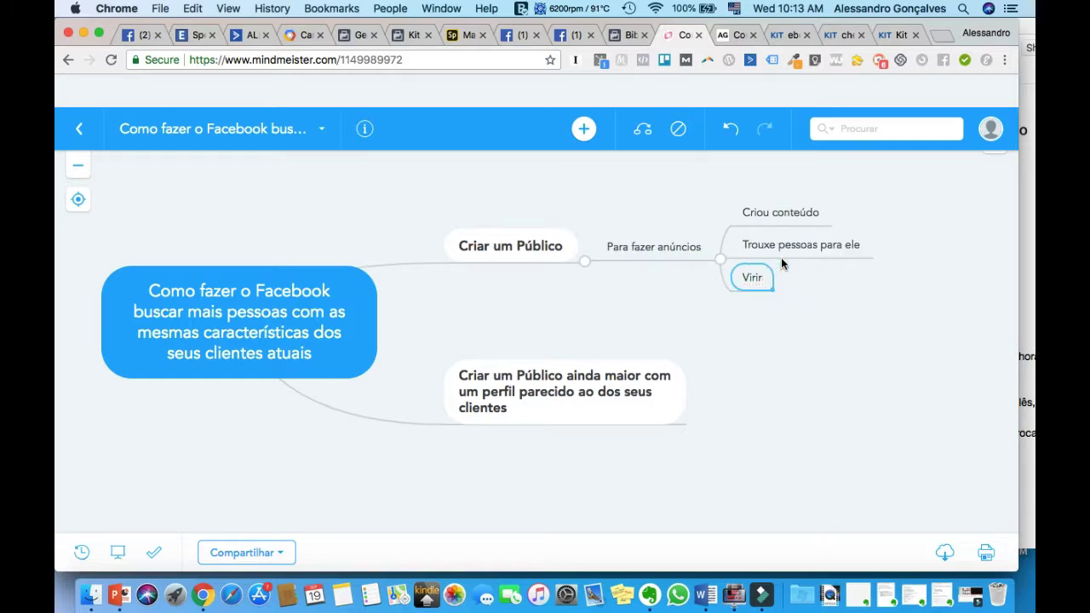
text(iraram clientes)
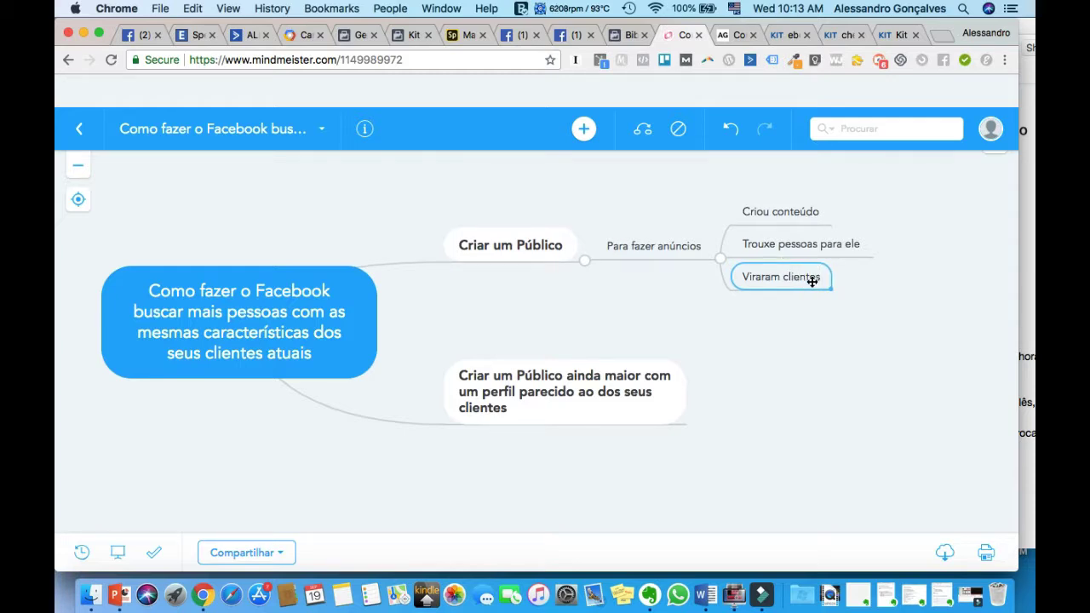
key(Tab)
text(500 clientes)
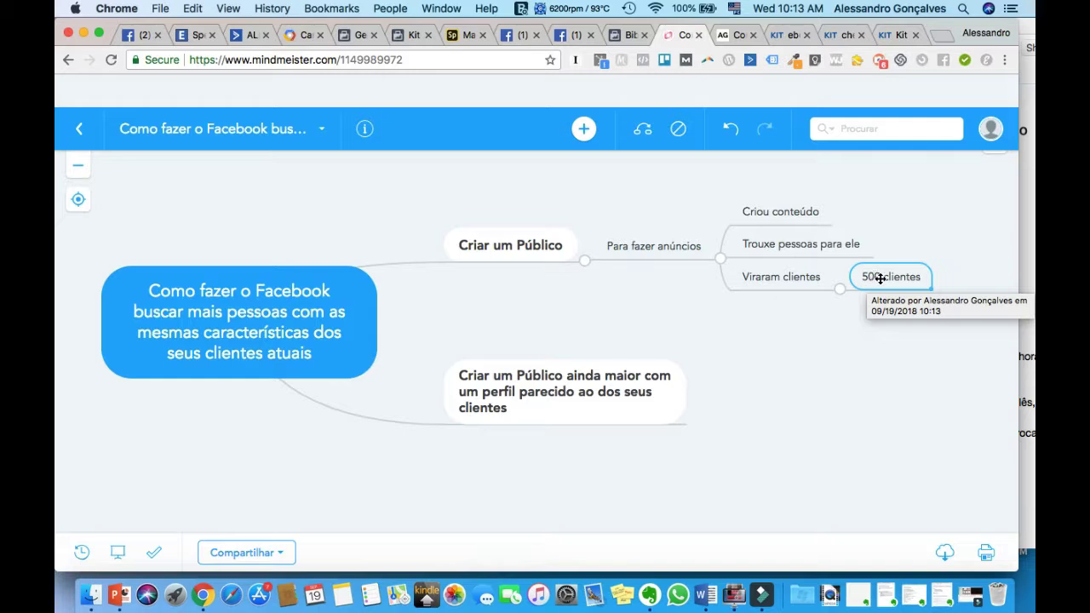
click(559, 390)
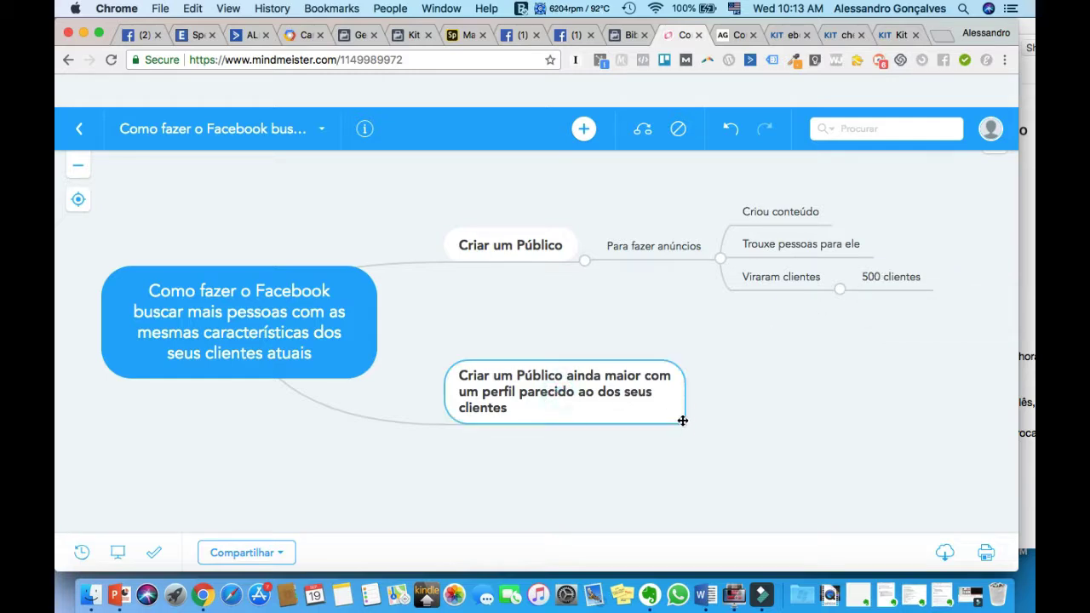
click(642, 128)
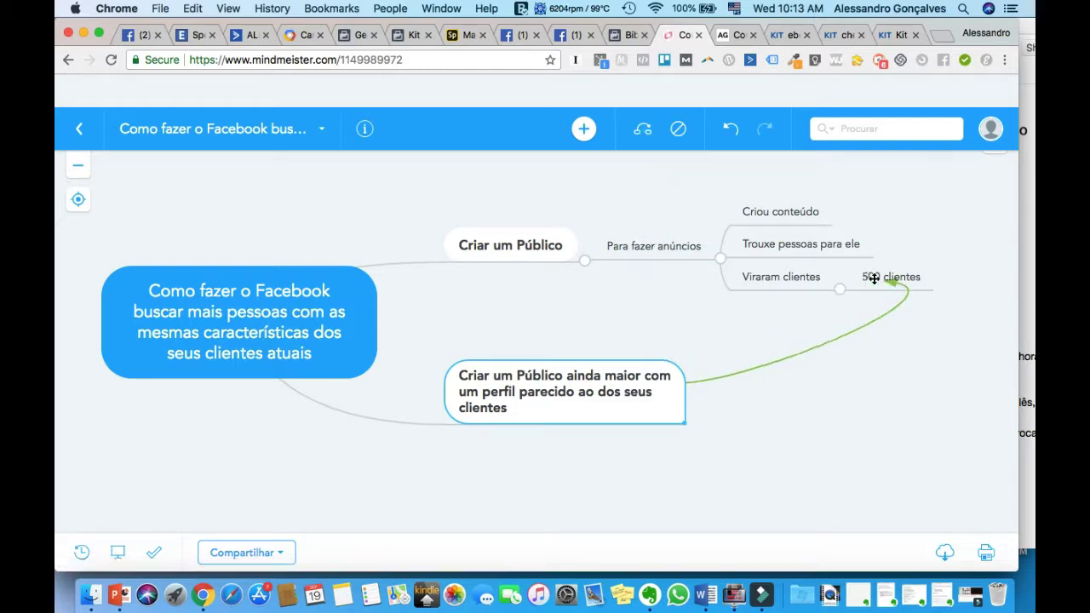
click(876, 277)
- Connect "500 clientes" to the topic "Criar um Público ainda maior com um perfil parecido ao dos seus clientes" and bend the arrow's curve downward
click(890, 276)
click(643, 130)
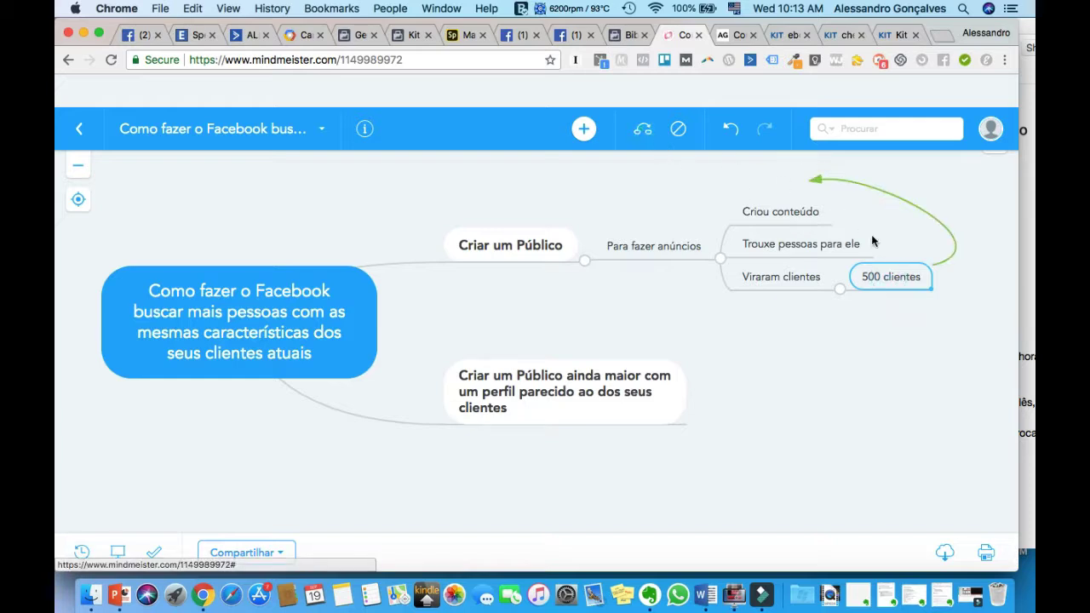
click(678, 398)
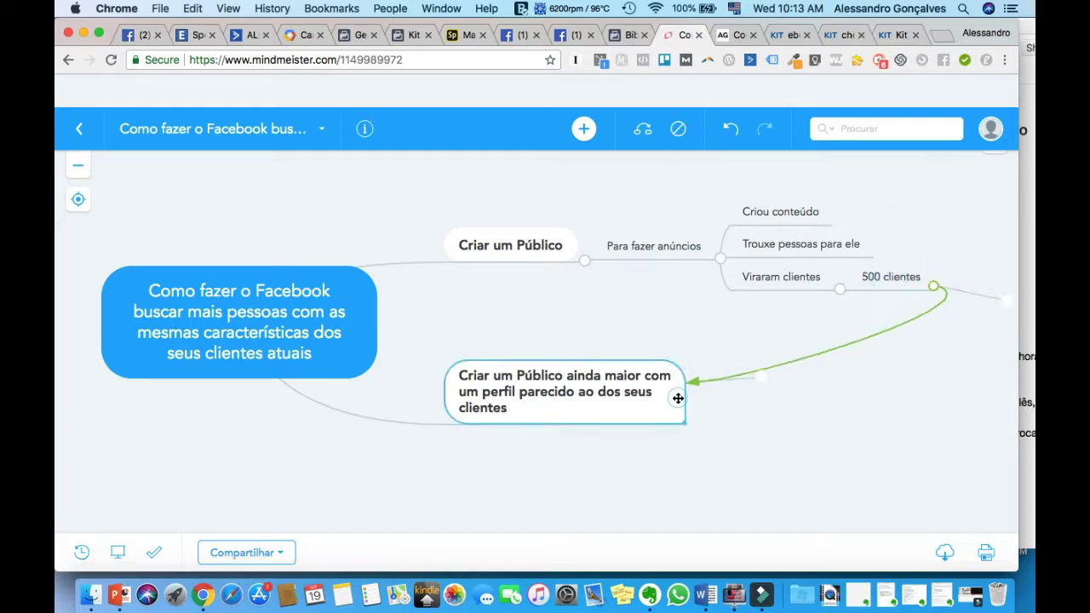
drag(1007, 301, 970, 387)
double_click(900, 277)
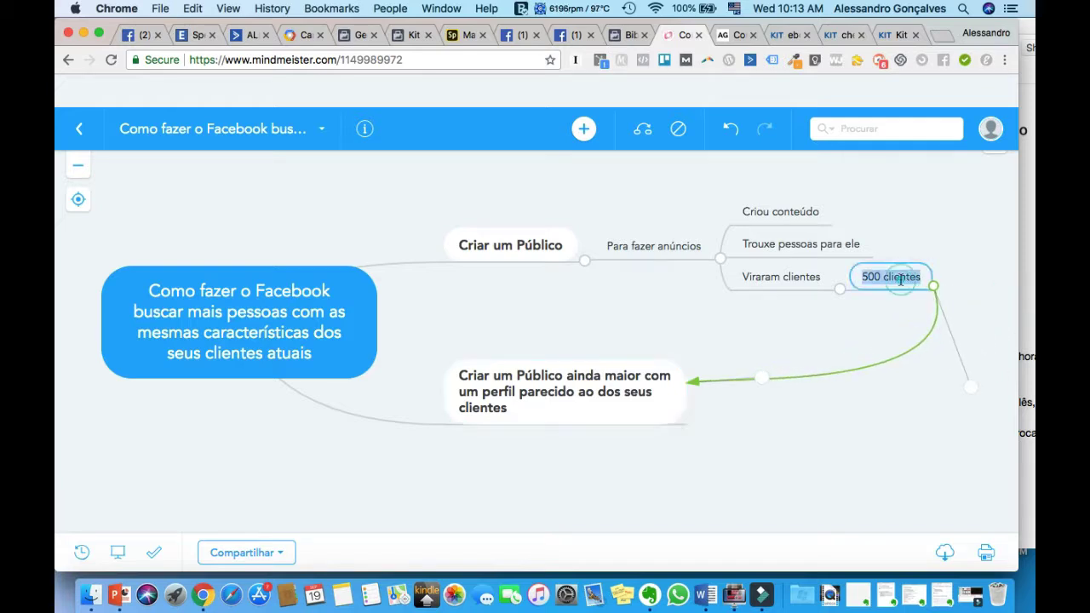
click(892, 277)
- Add the child topic "500 cadastros" to "Trouxe pessoas para ele"
click(866, 243)
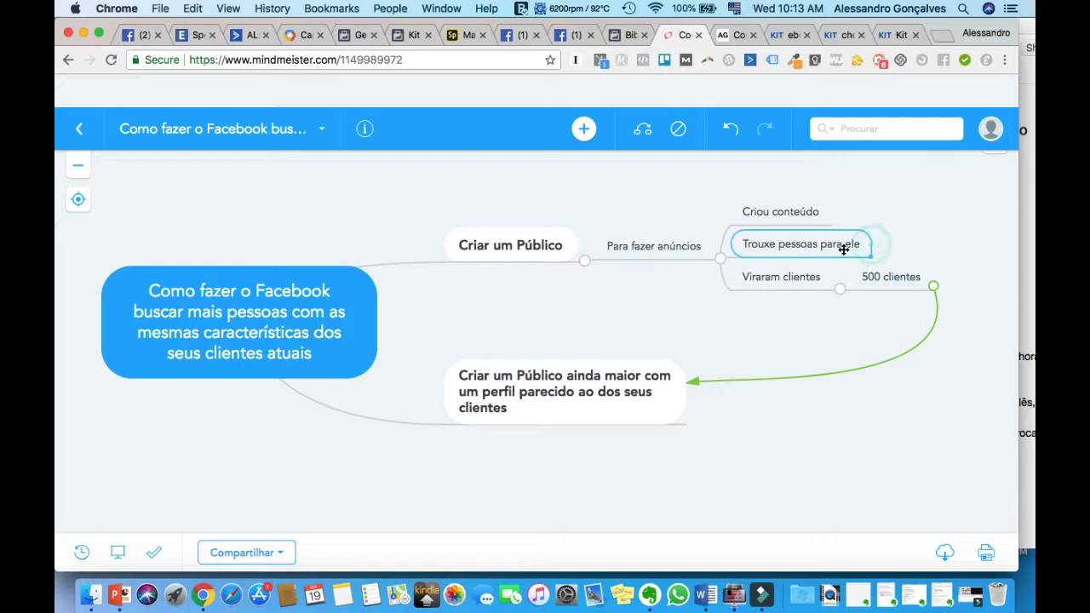
key(Tab)
text(500 cadastros)
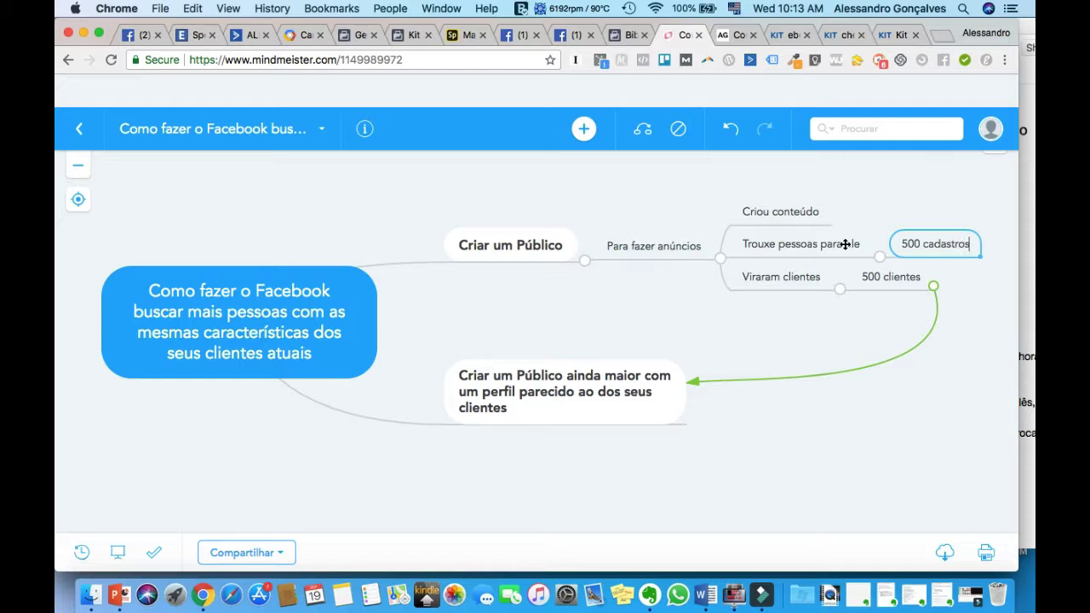
- Connect "500 cadastros" to the topic "Criar um Público ainda maior" and adjust the curves of both connection arrows
click(643, 130)
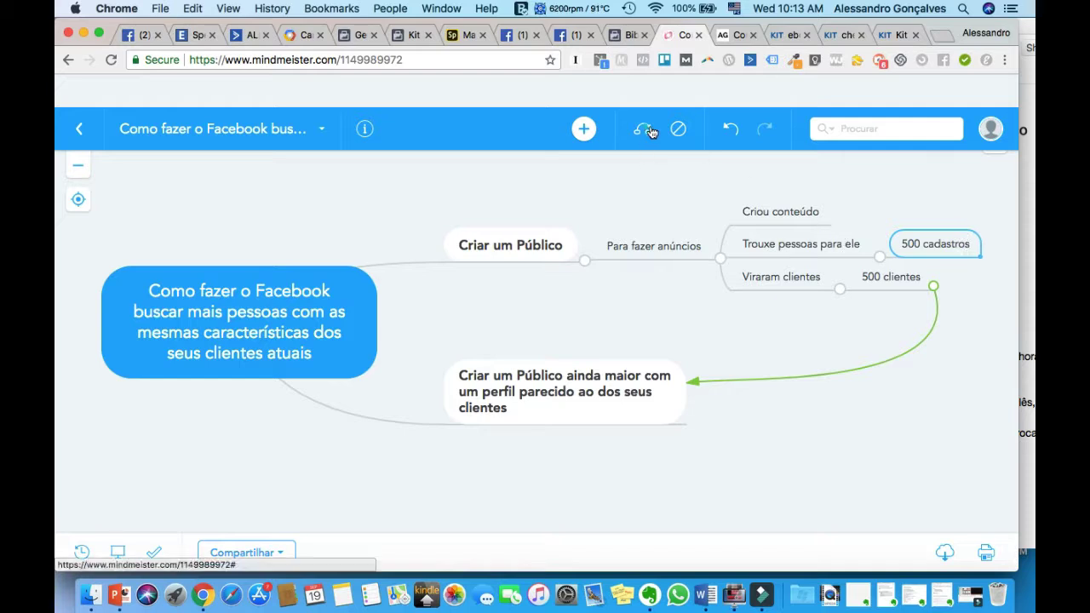
click(665, 409)
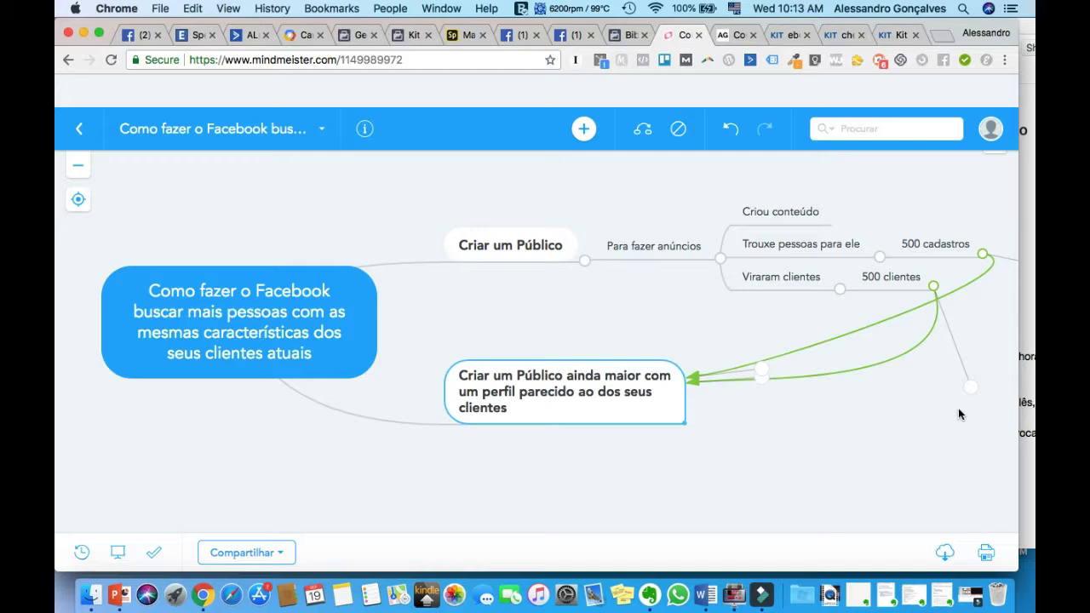
drag(971, 409, 968, 407)
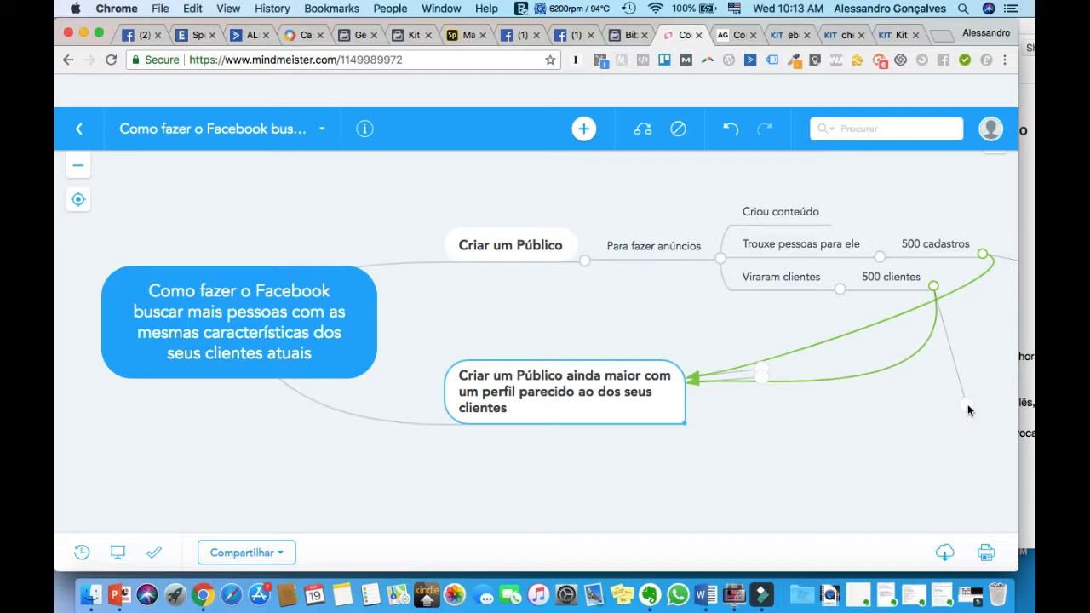
right_click(925, 407)
scroll(887, 414, right, 3)
scroll(822, 416, right, 2)
drag(951, 279, 936, 394)
click(579, 455)
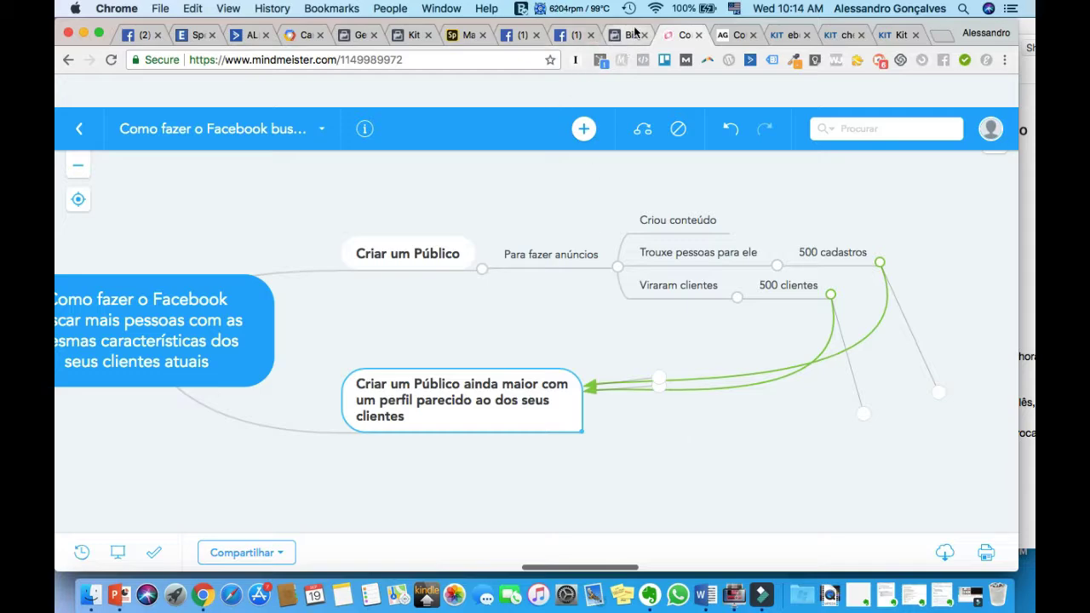
- Switch to the blog article "Como Empresas de TI Podem Vender Mais", look through its text and copy its web address
click(732, 36)
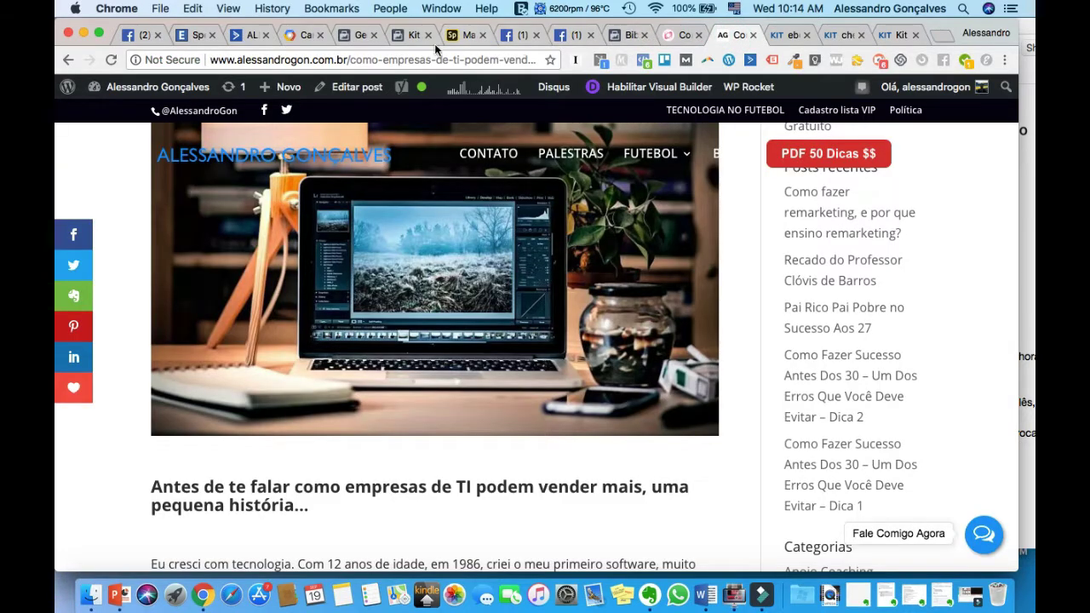
click(380, 59)
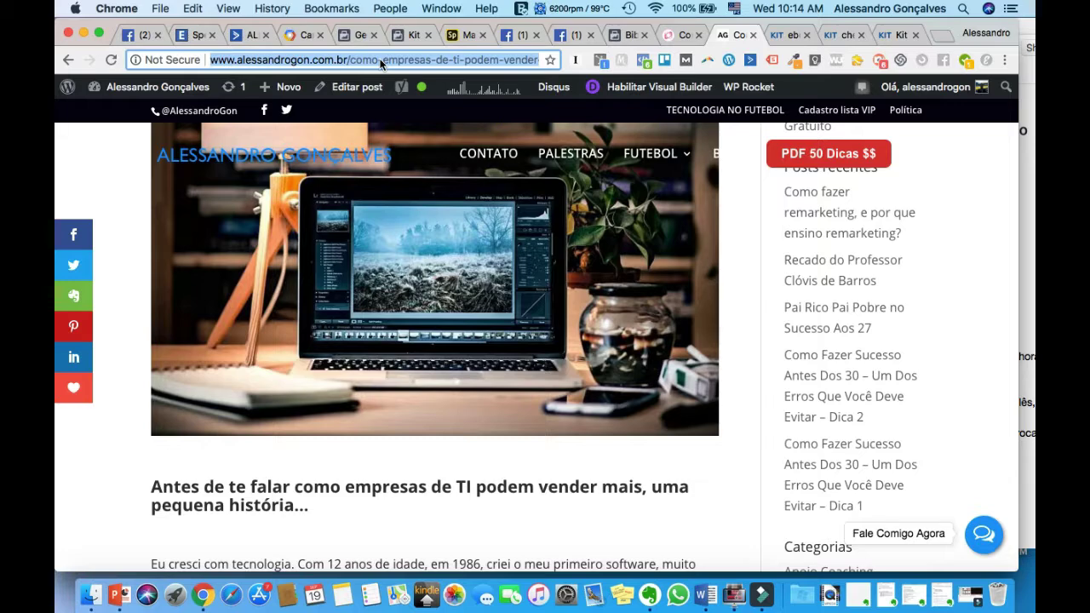
scroll(697, 448, down, 10)
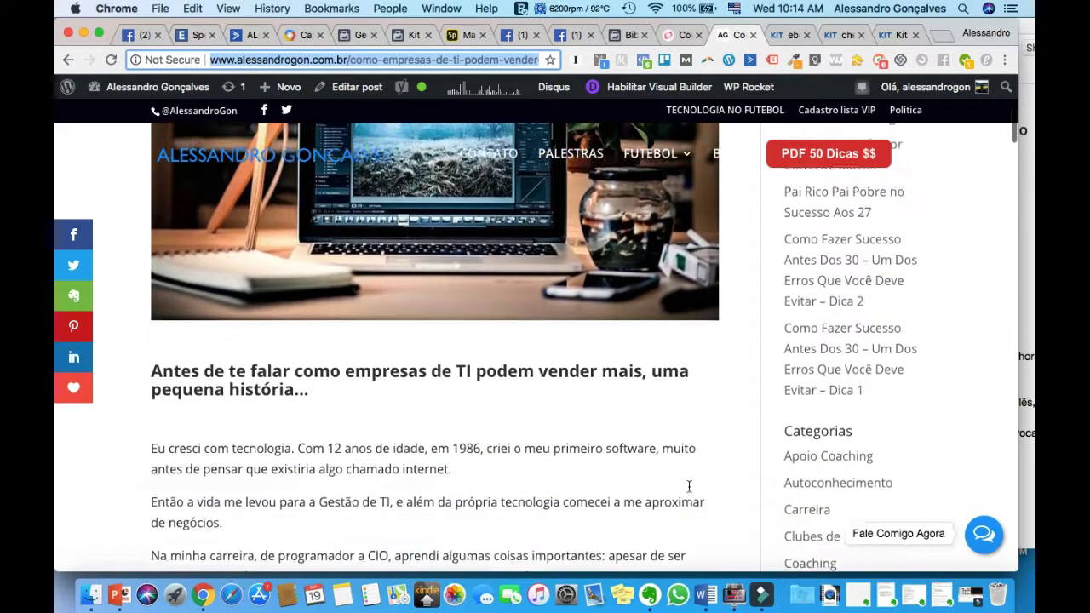
scroll(689, 486, down, 18)
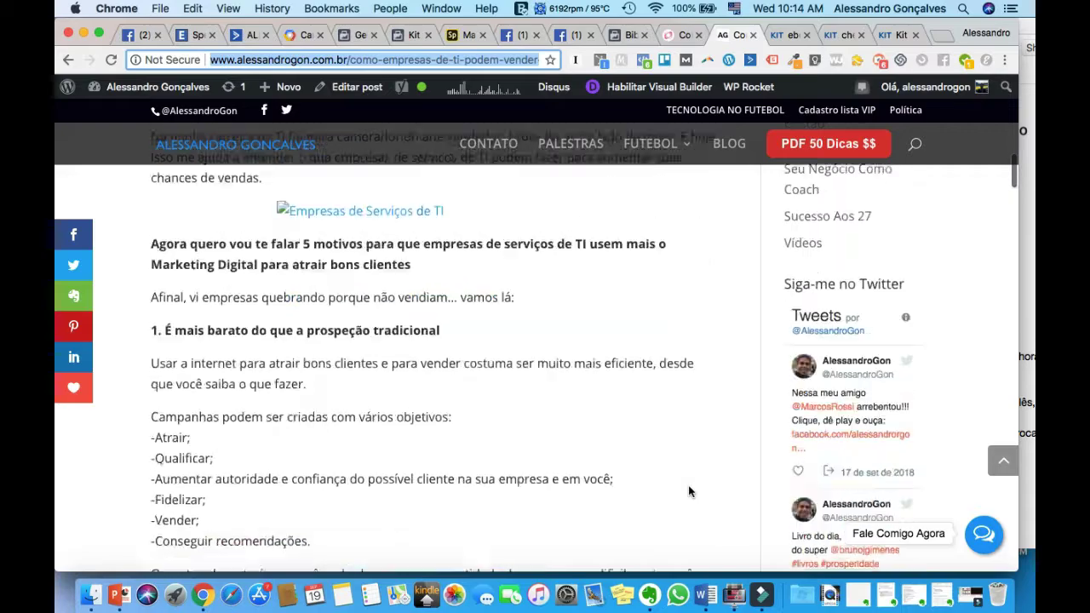
scroll(689, 488, down, 20)
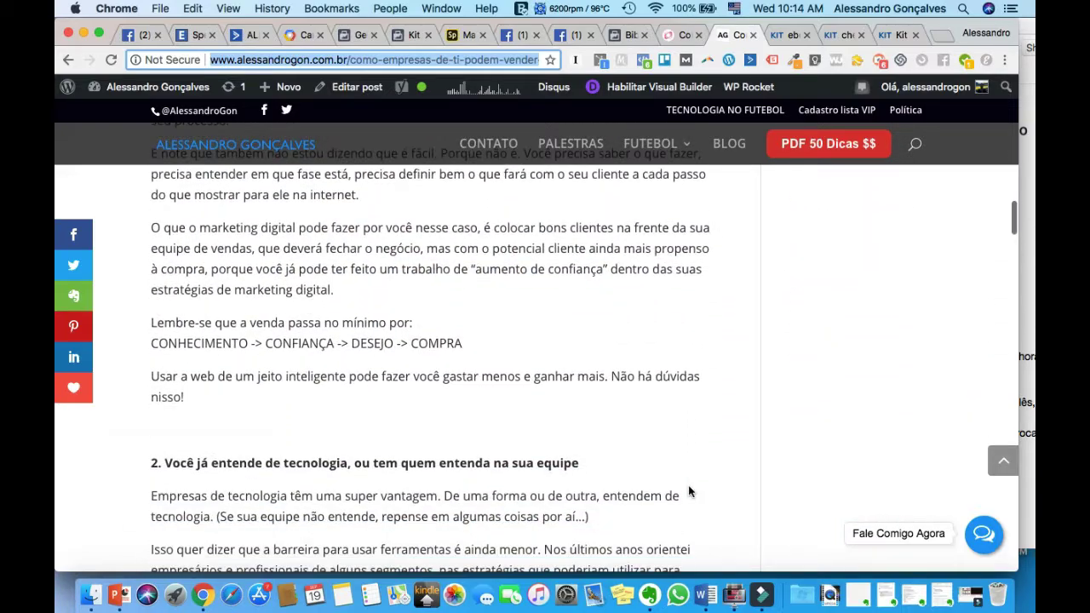
scroll(689, 487, up, 4)
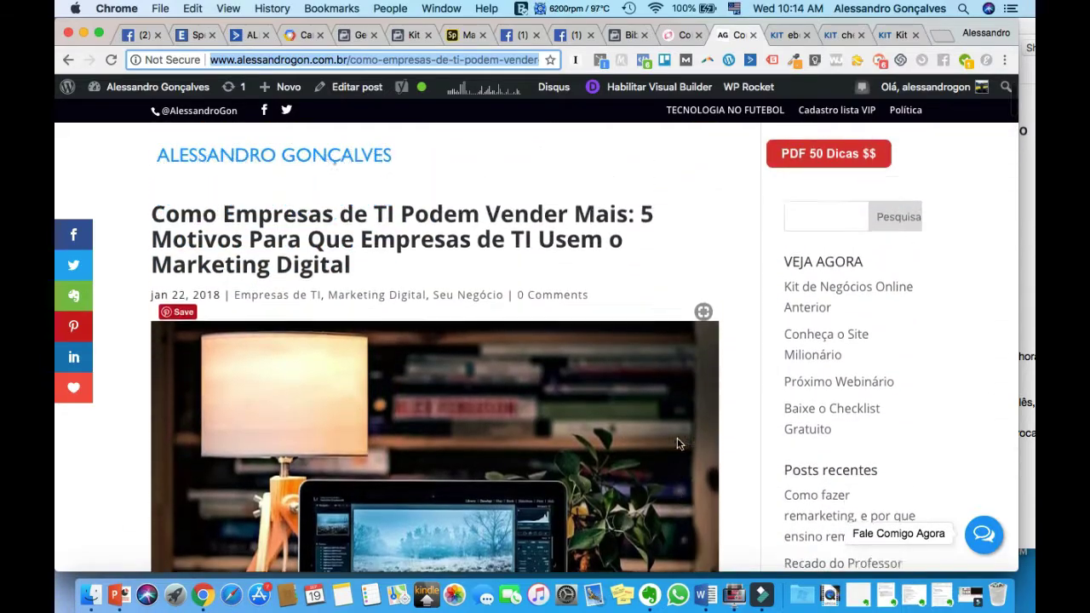
key(super+c)
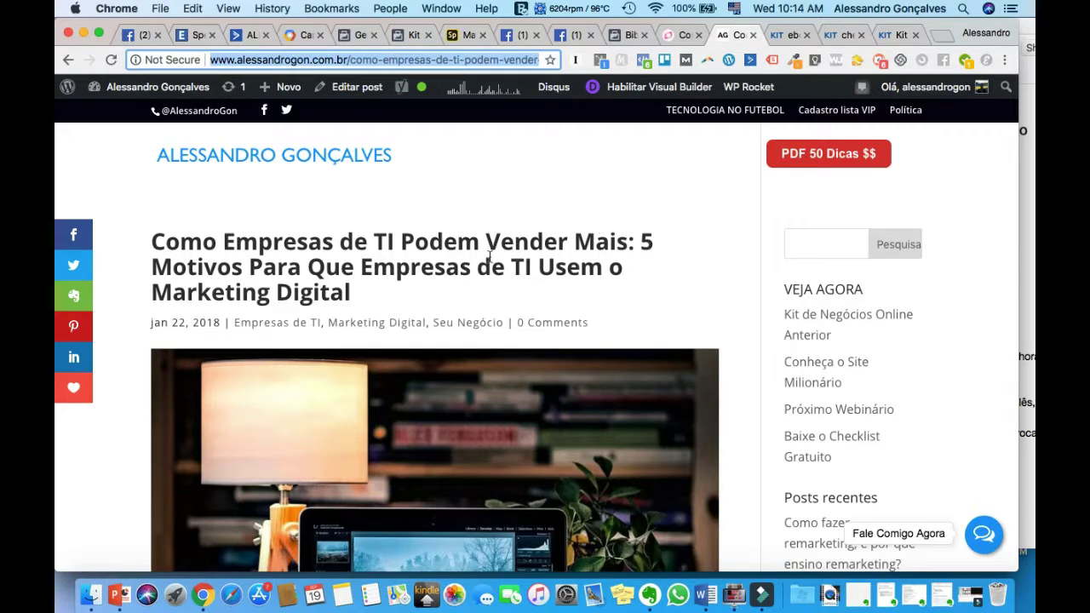
scroll(492, 260, down, 1)
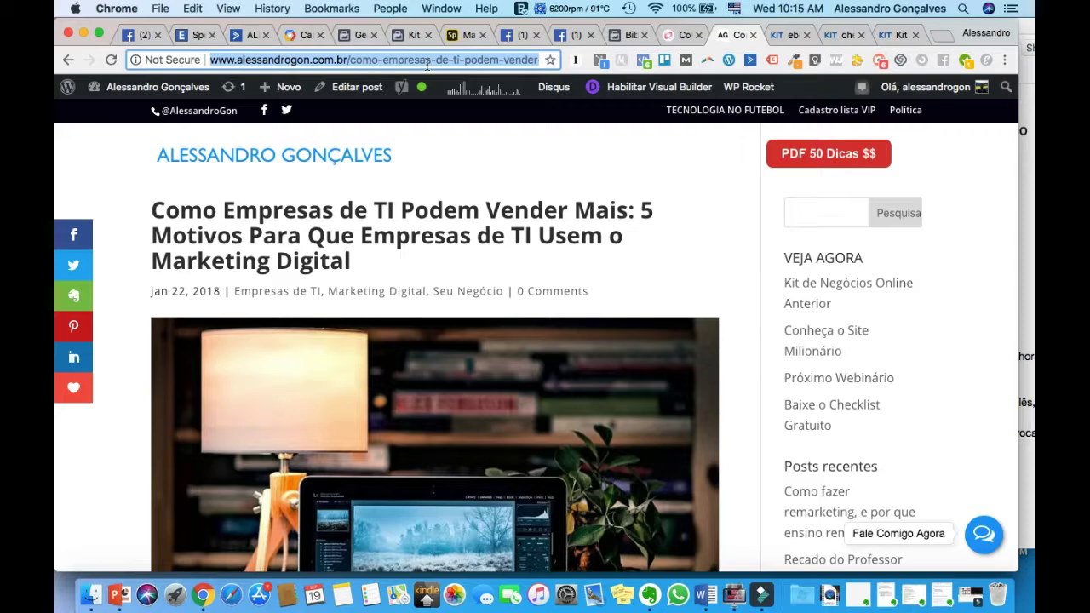
- Switch to the Facebook Biblioteca de ativos and look at the audience types available for creating a new audience
click(624, 36)
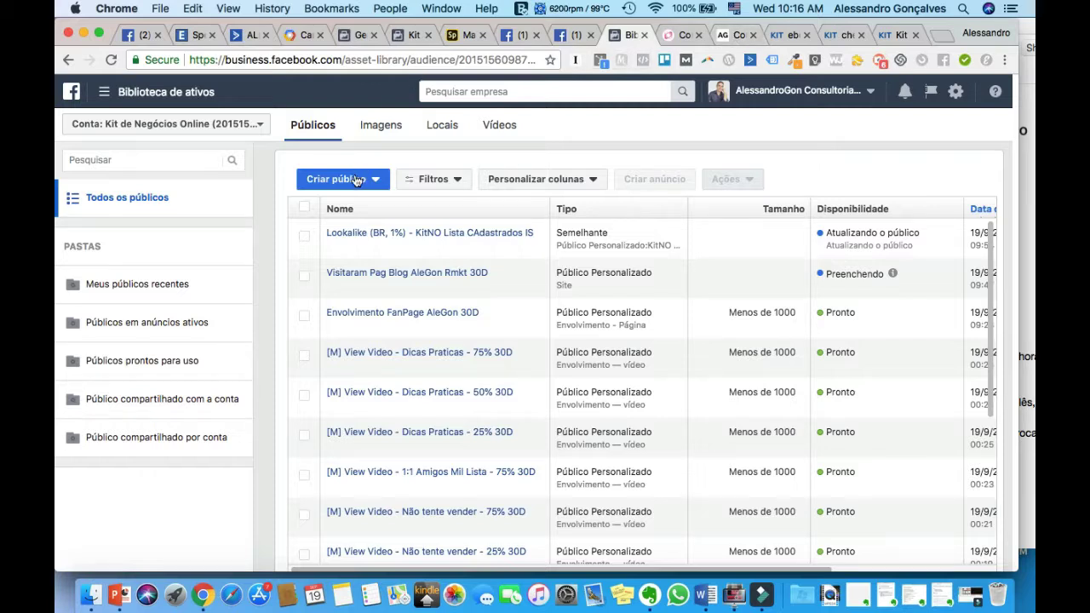
click(360, 181)
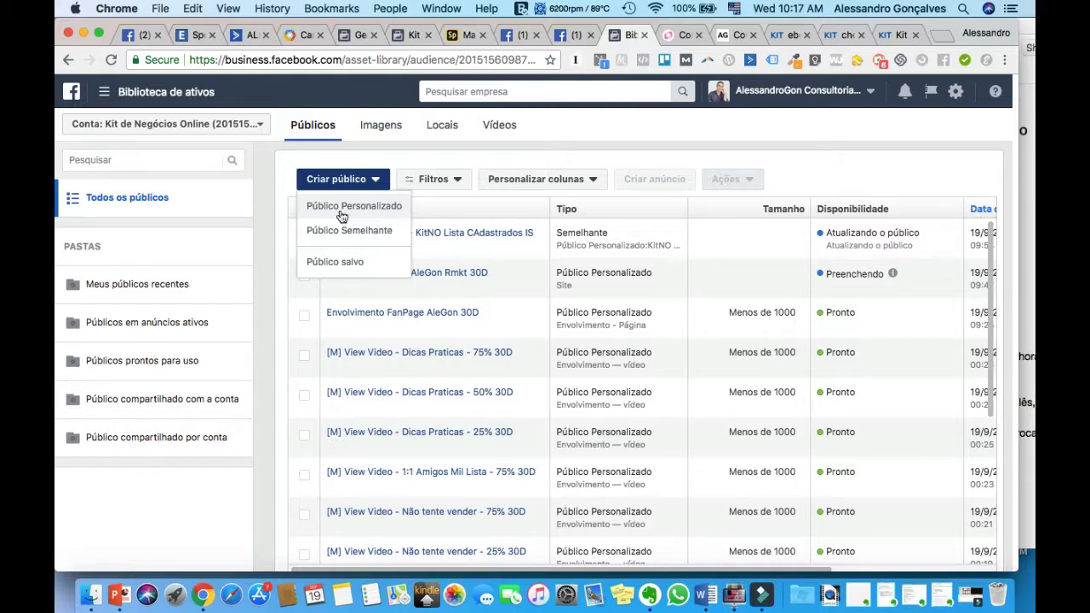
click(281, 183)
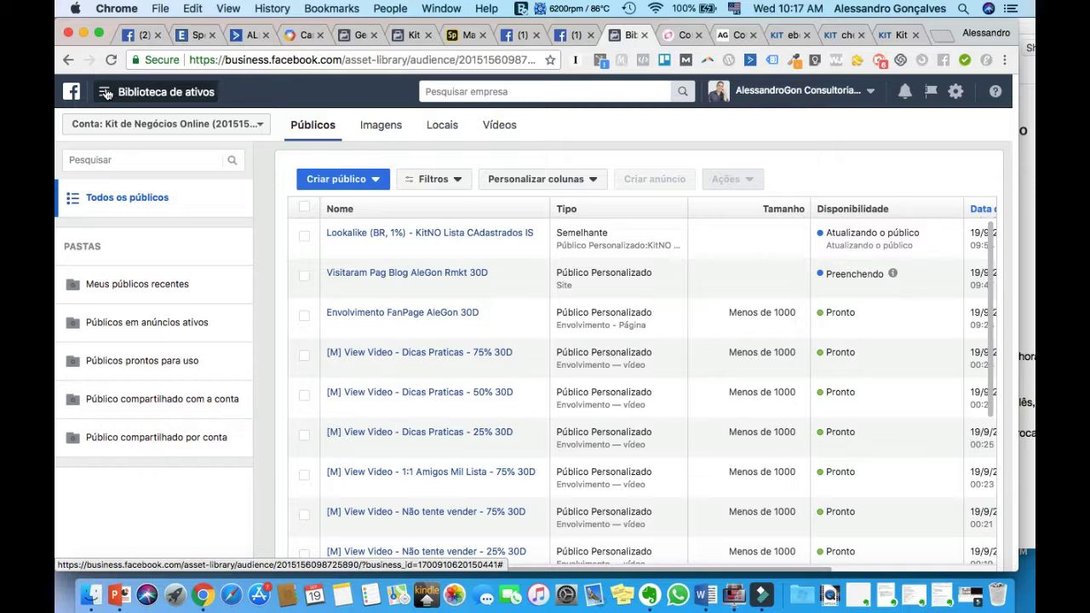
click(356, 181)
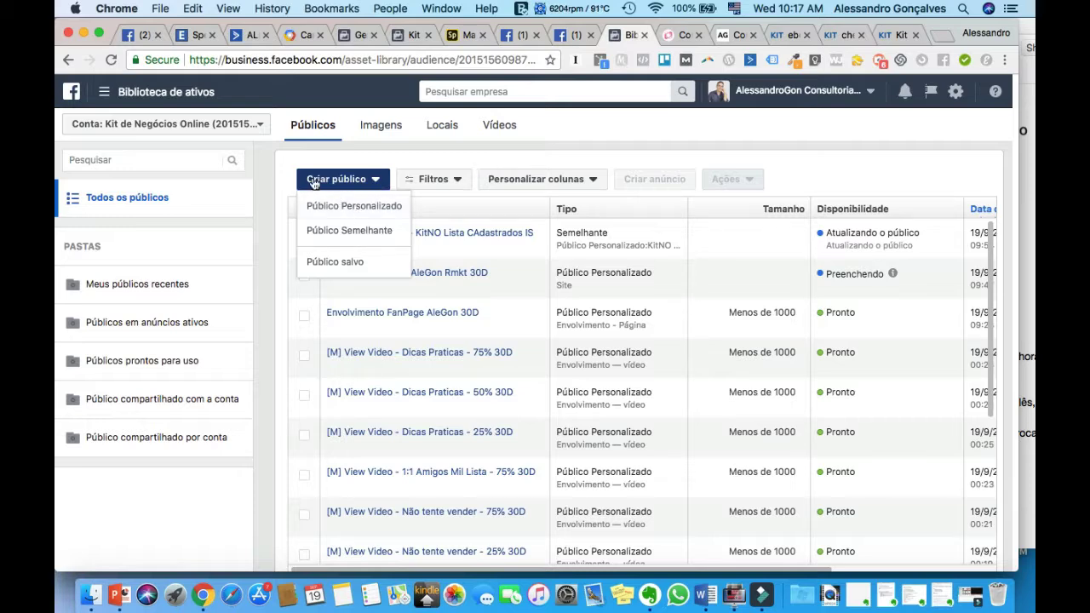
click(317, 180)
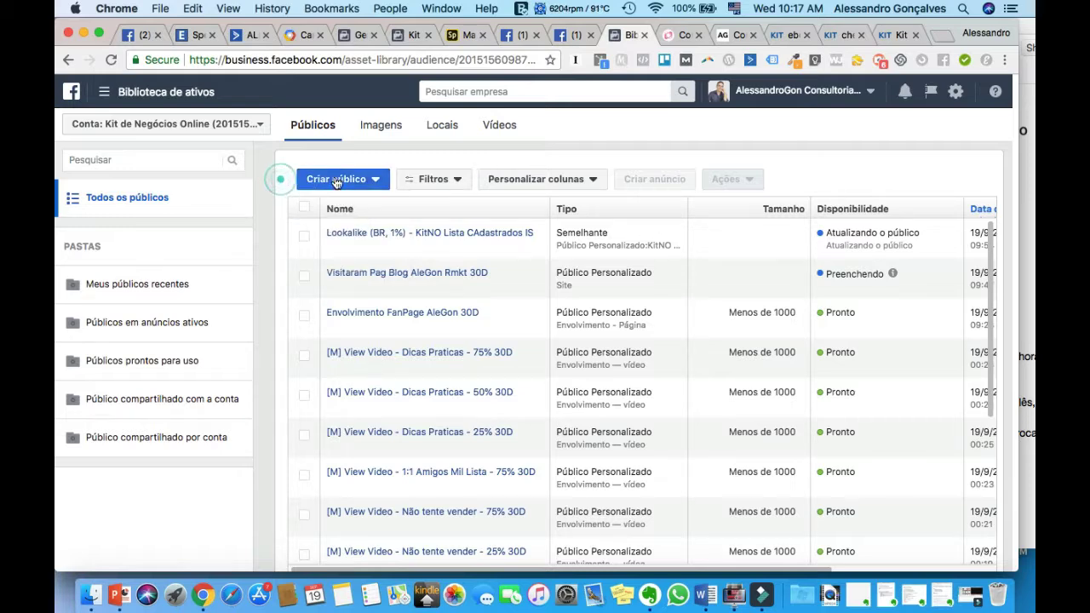
- Switch back to the blog article "Como Empresas de TI Podem Vender Mais" and copy its full web address
click(722, 35)
click(412, 60)
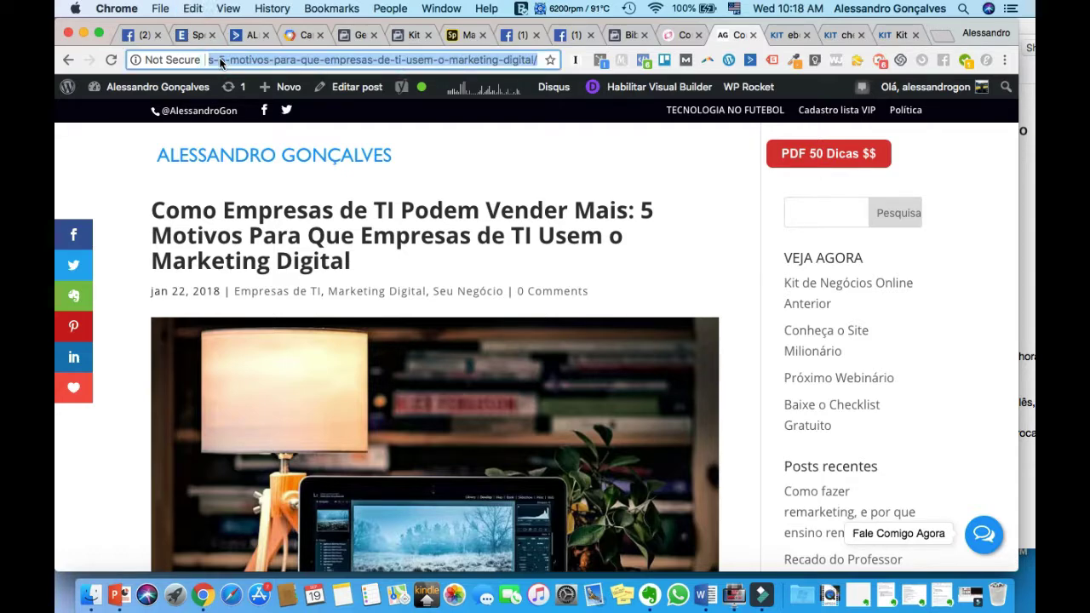
key(super+c)
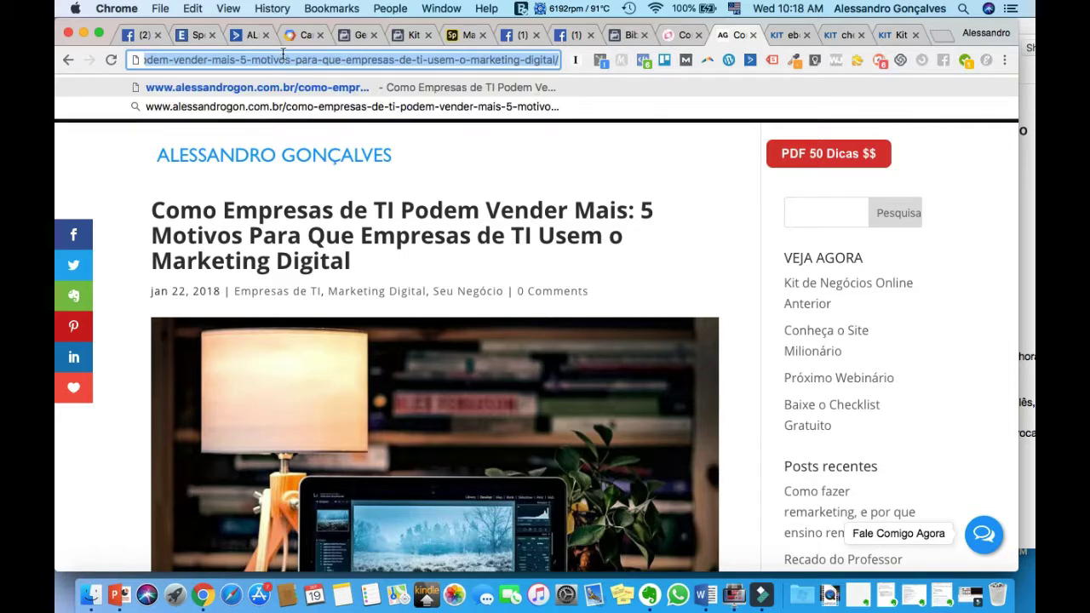
key(Escape)
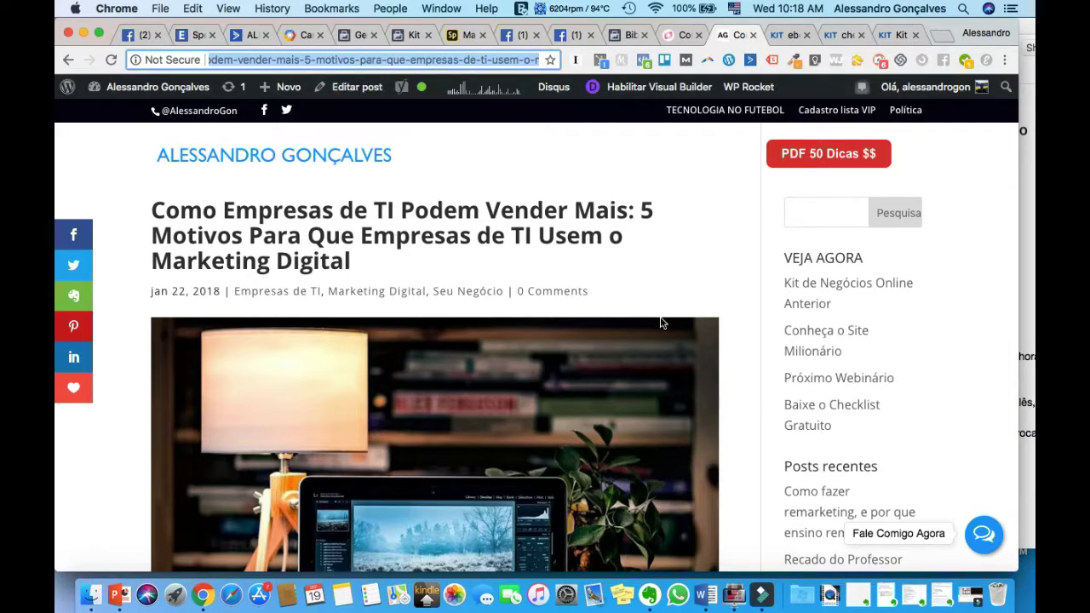
- Look over the title, image and opening section of the blog article "Como Empresas de TI Podem Vender Mais"
scroll(661, 322, down, 3)
scroll(656, 319, up, 3)
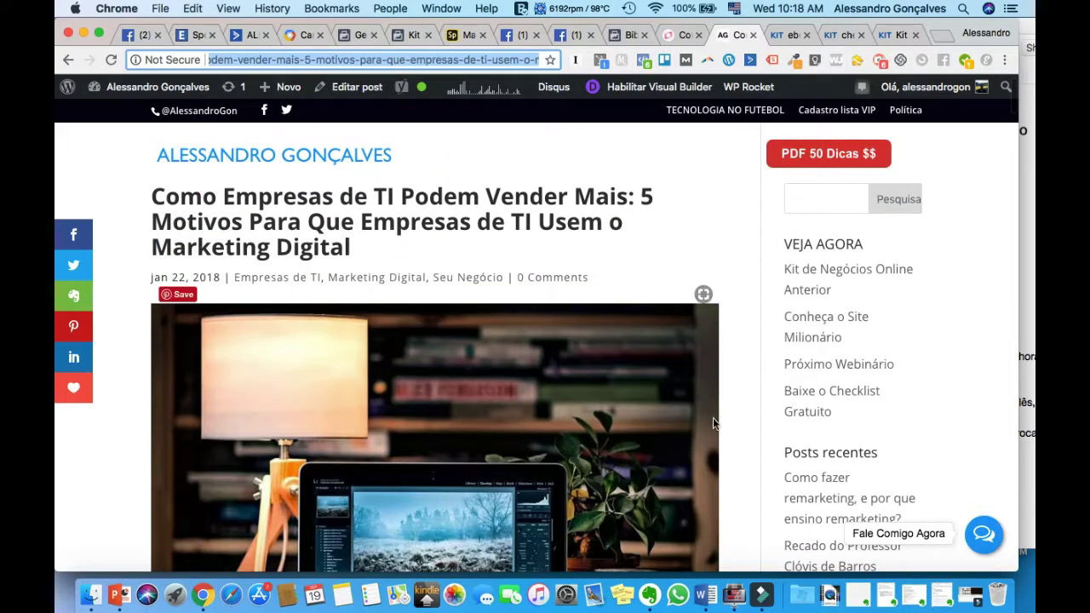
scroll(713, 417, down, 5)
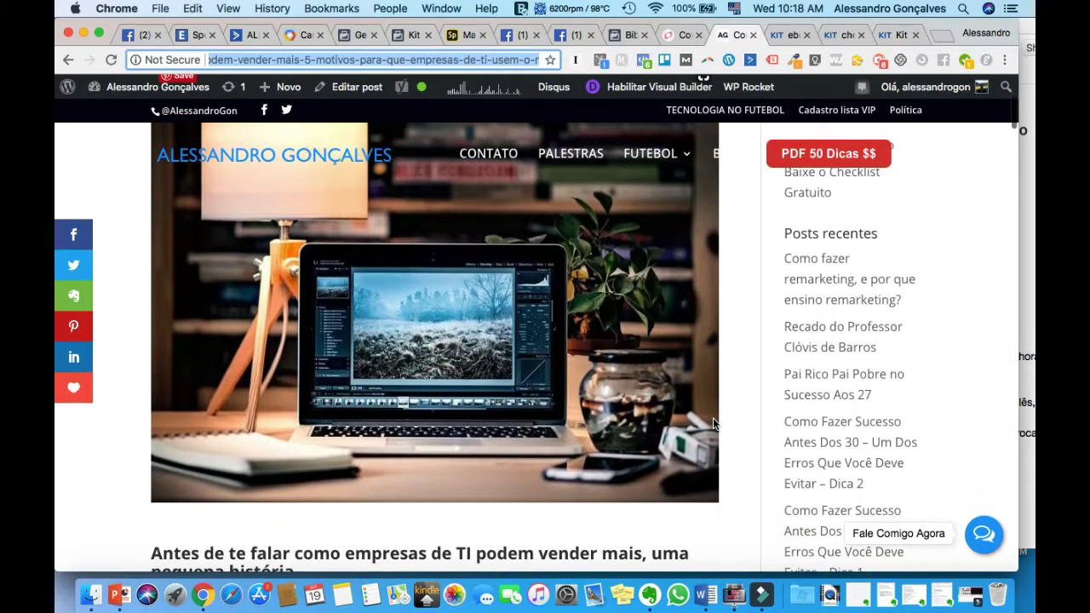
scroll(712, 418, down, 2)
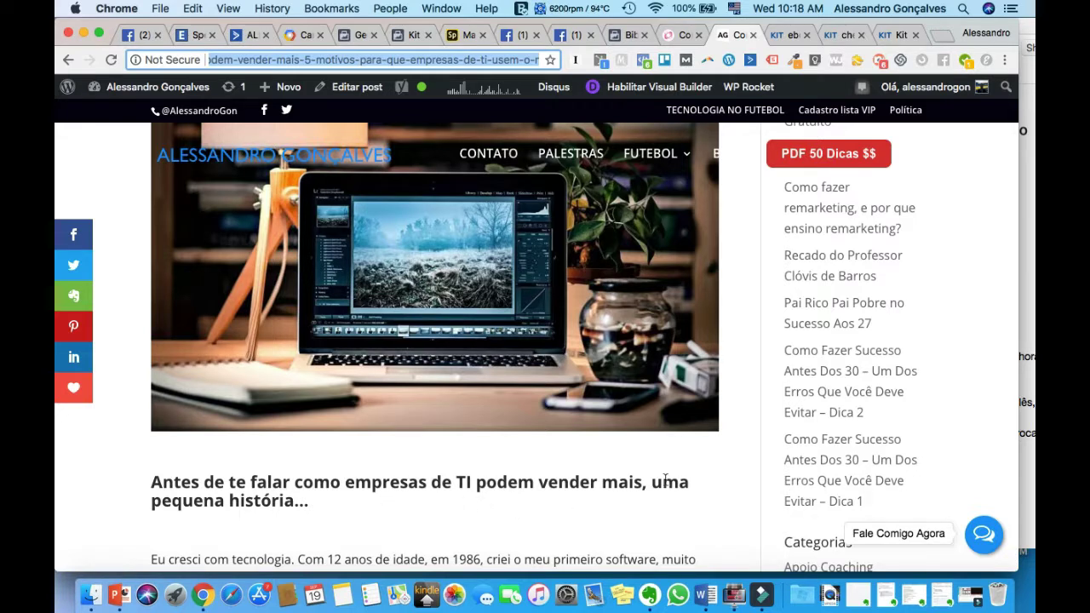
- Switch to the Facebook Biblioteca de ativos and start creating a new Público Personalizado, bringing up its source options
click(628, 35)
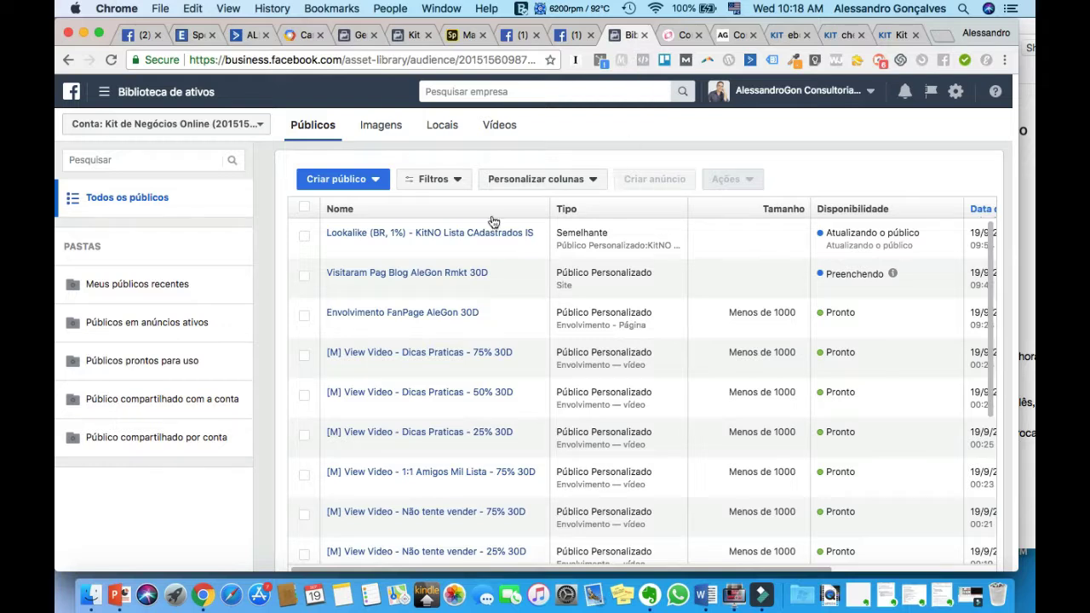
click(354, 179)
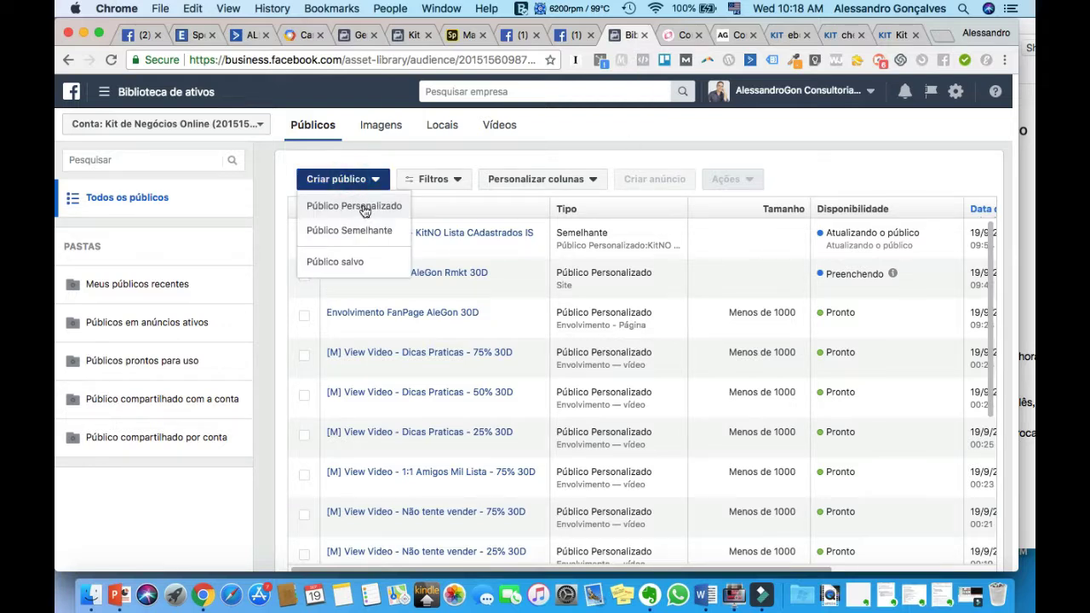
click(361, 209)
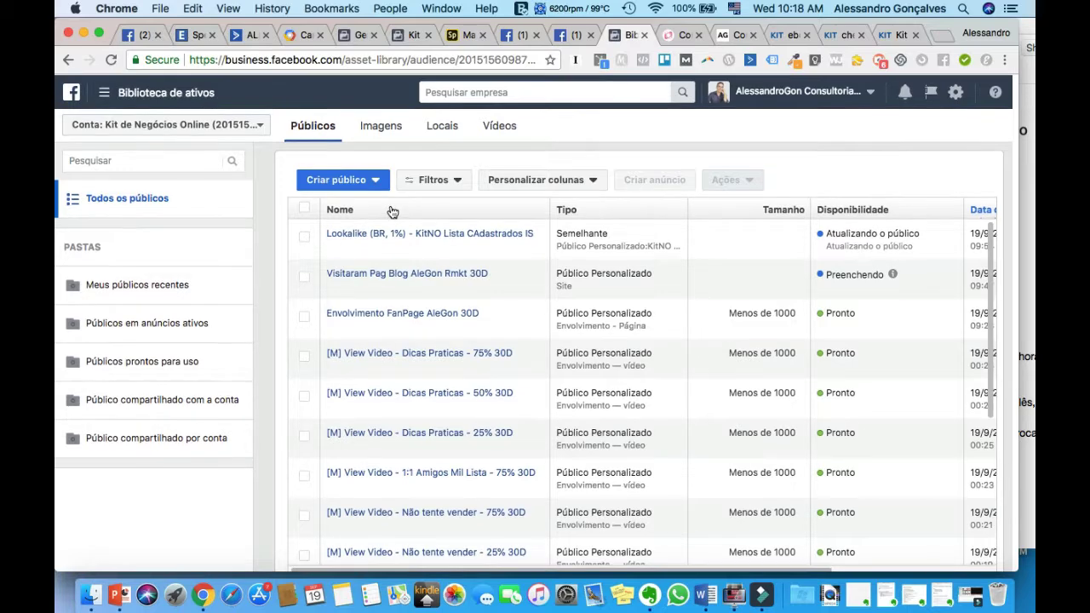
scroll(364, 417, down, 3)
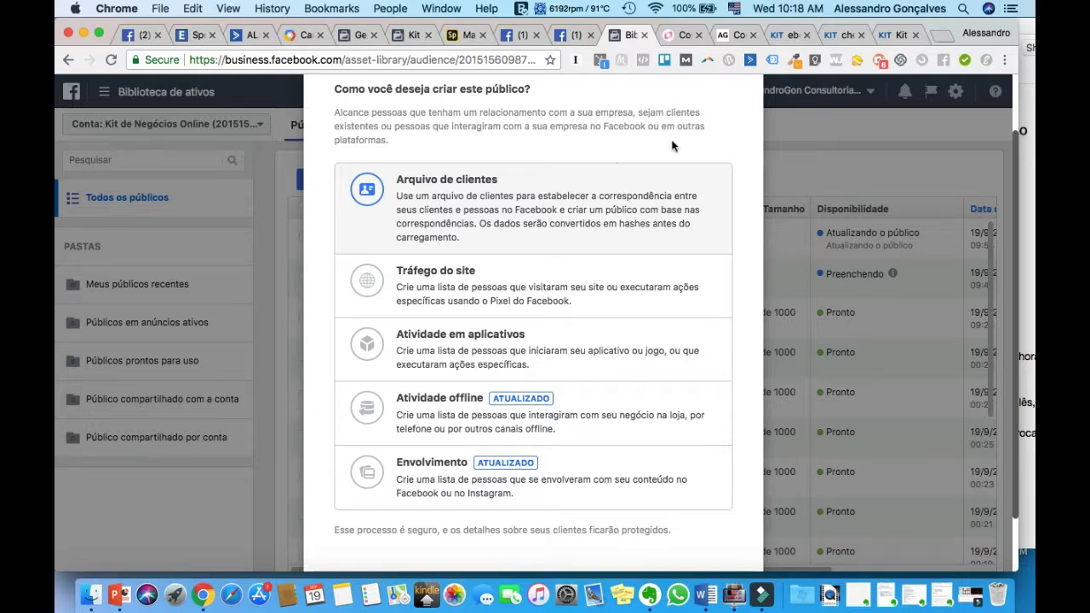
- Look at the ebook and checklist sign-up pages and the ActiveCampaign automations list, returning to the Facebook audience source options
click(779, 34)
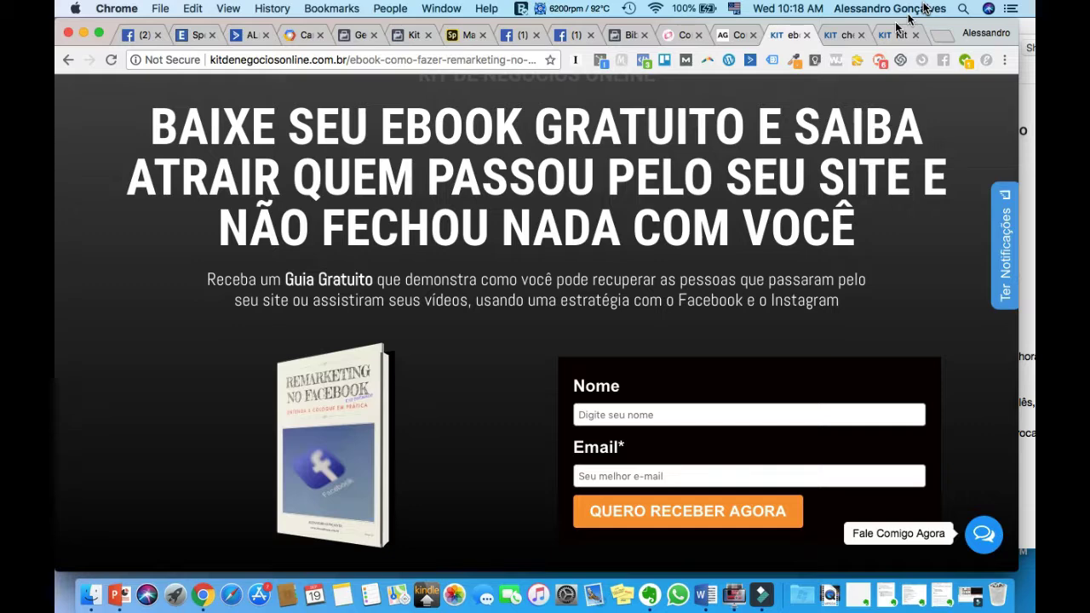
click(833, 36)
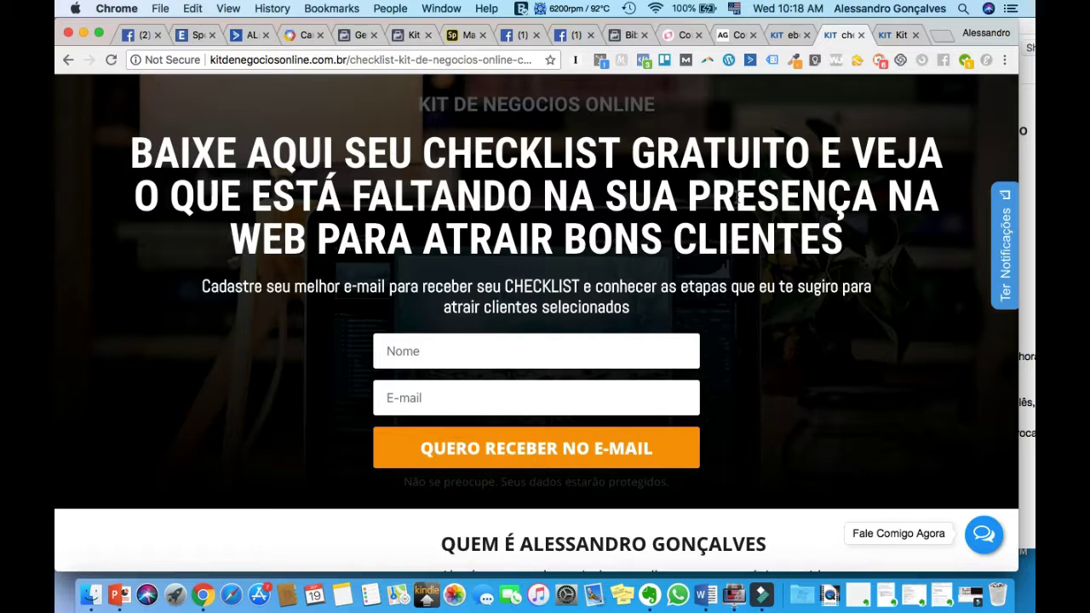
click(628, 38)
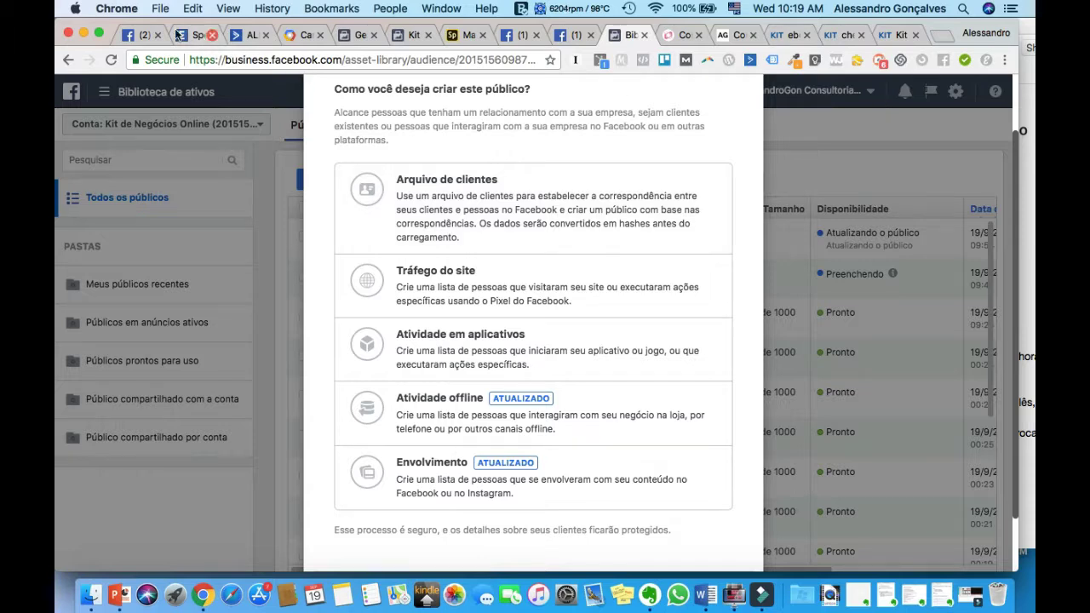
click(248, 35)
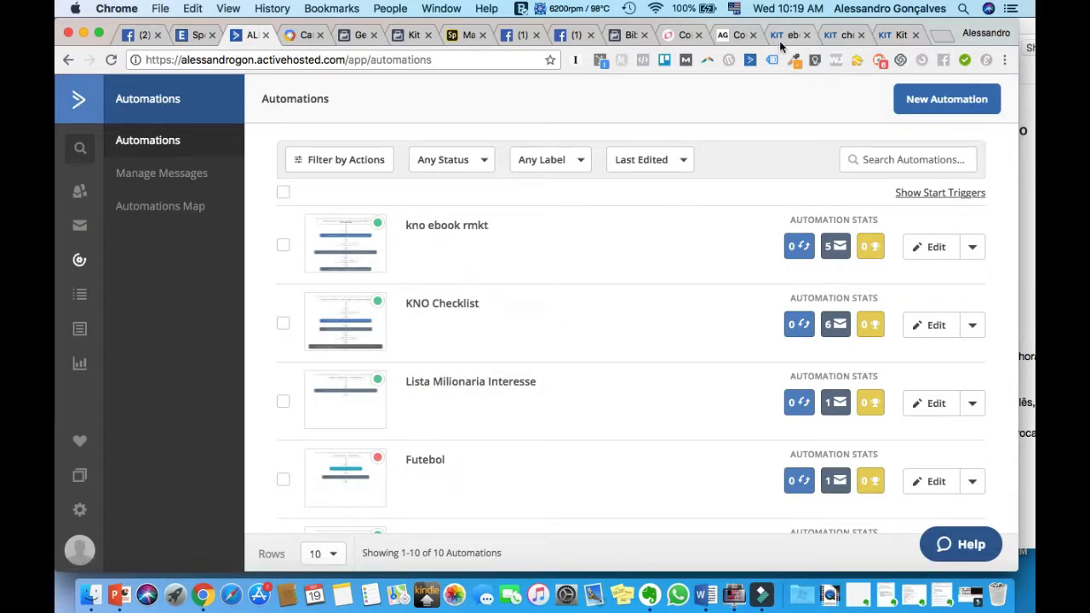
click(623, 37)
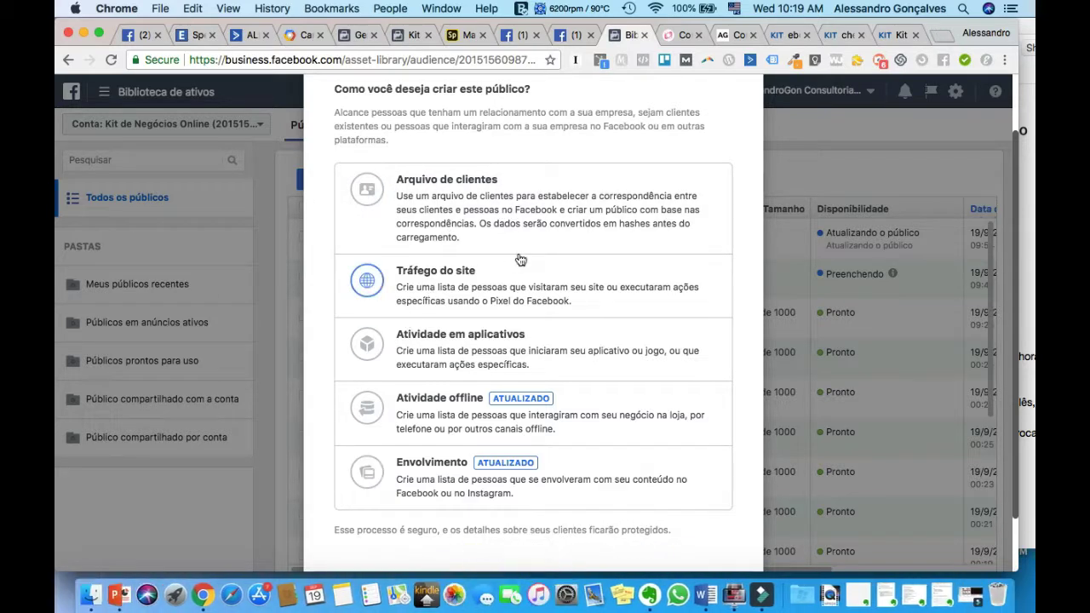
- Switch to the blog article "Como Empresas de TI Podem Vender Mais" and examine its web address and title
click(730, 35)
click(366, 58)
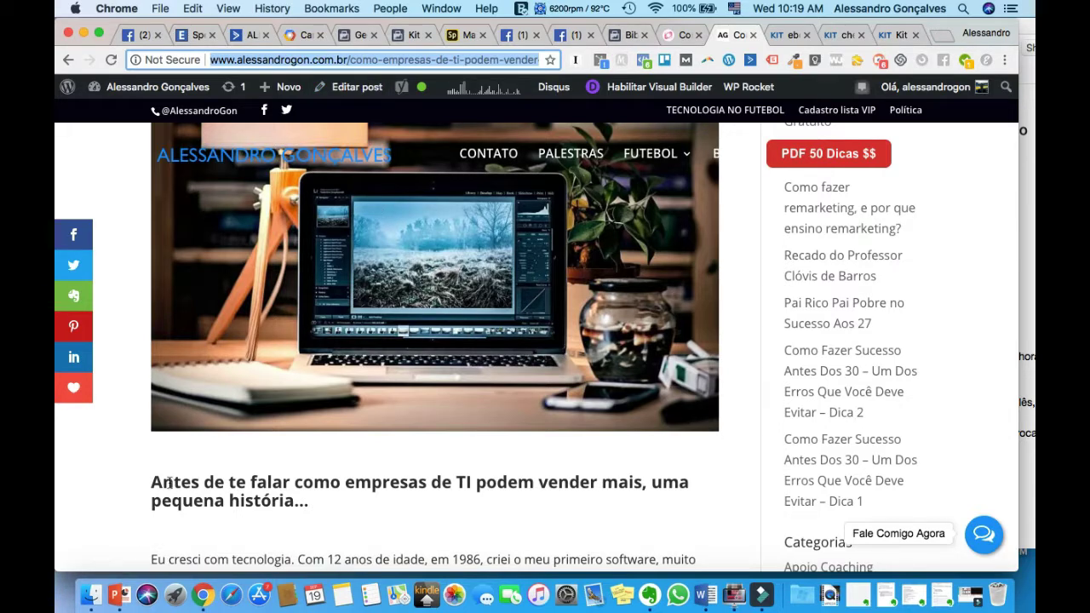
scroll(301, 331, up, 3)
scroll(301, 327, up, 4)
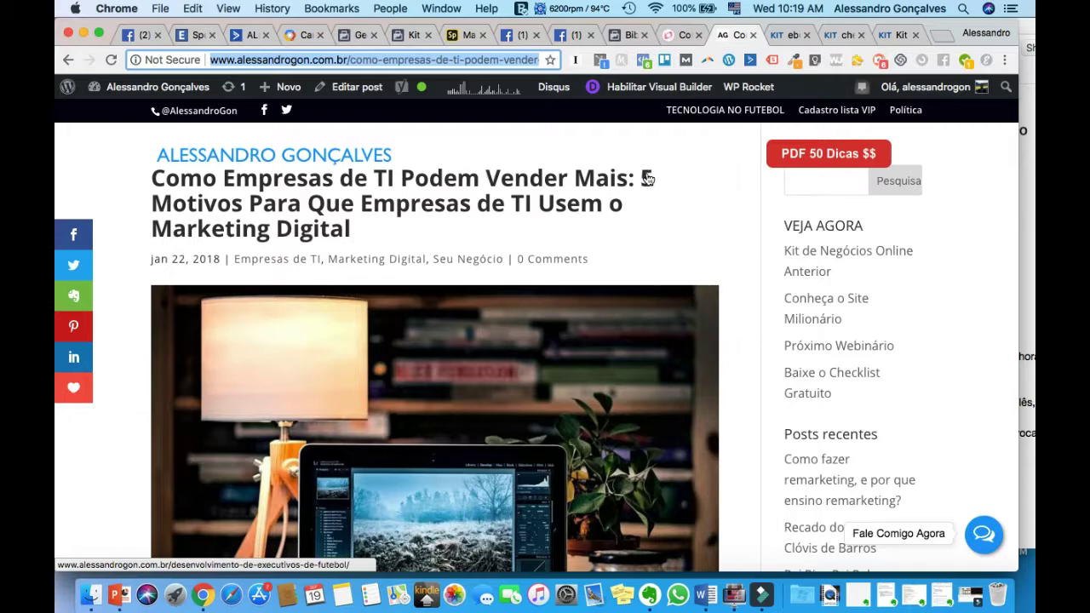
- In the Facebook Biblioteca de ativos, base the custom audience on Tráfego do site and select Pixel Empresa #1 as its pixel
click(628, 35)
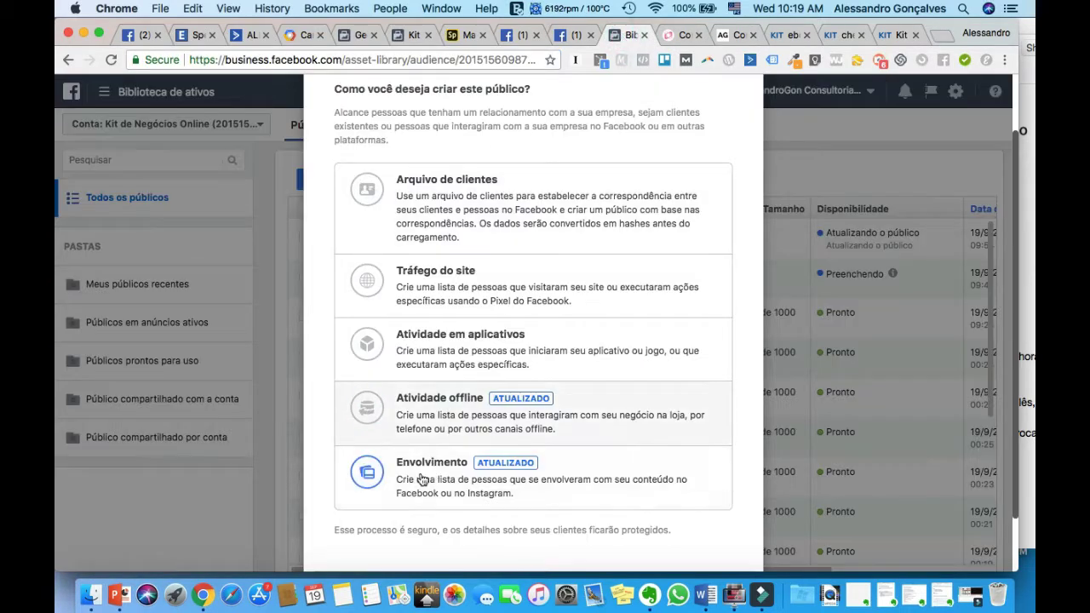
click(440, 279)
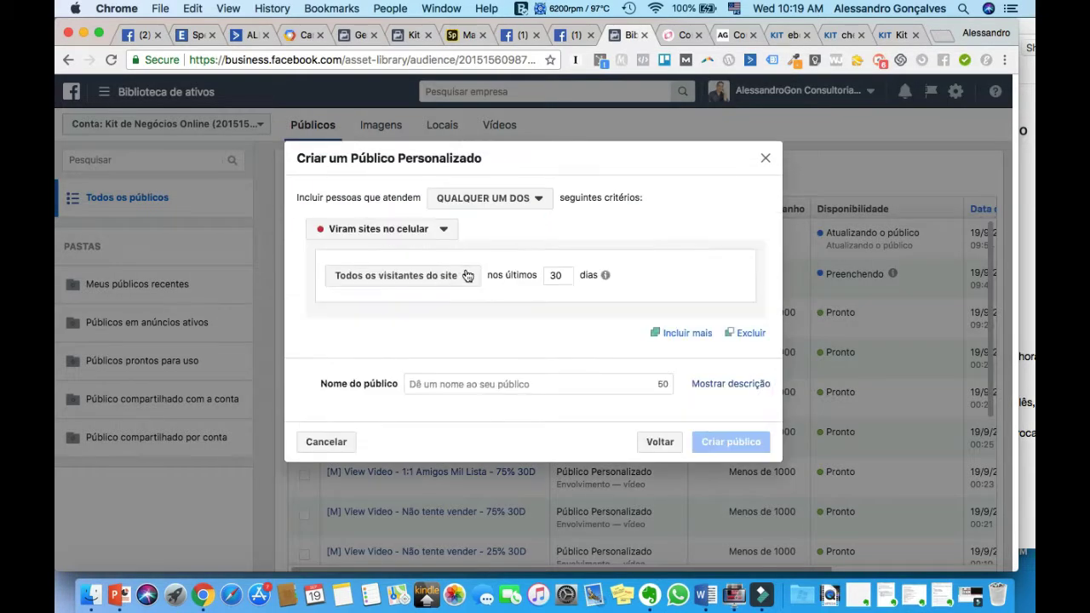
click(440, 231)
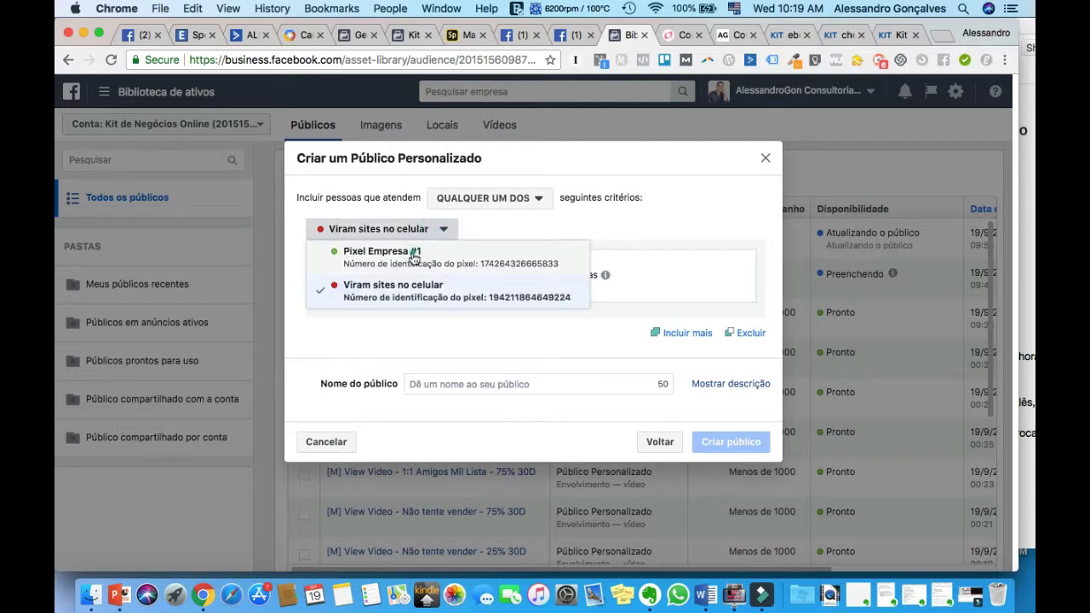
click(413, 256)
click(423, 231)
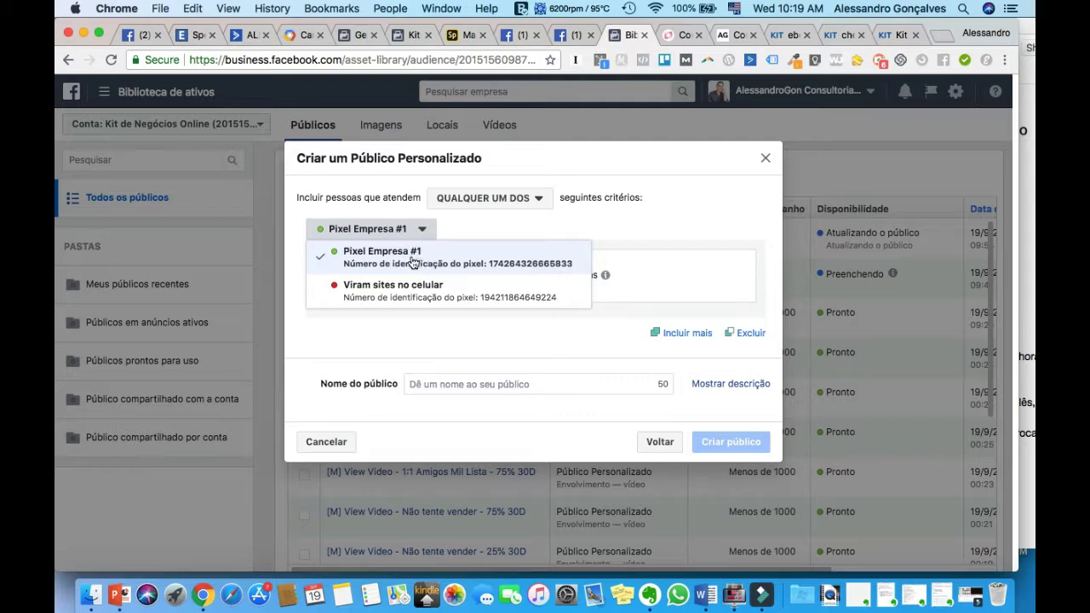
click(421, 230)
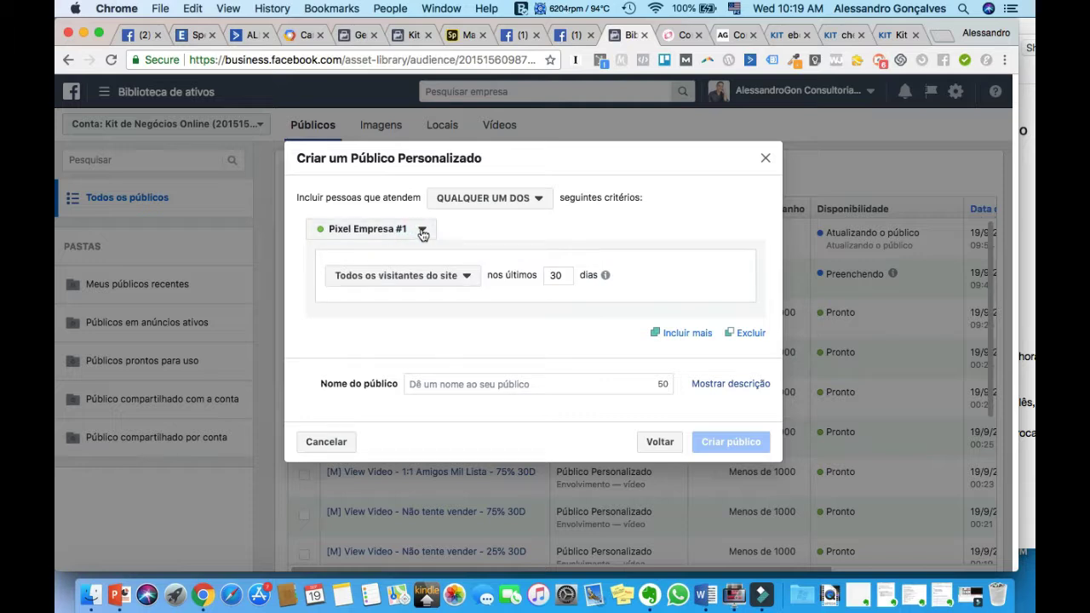
click(420, 230)
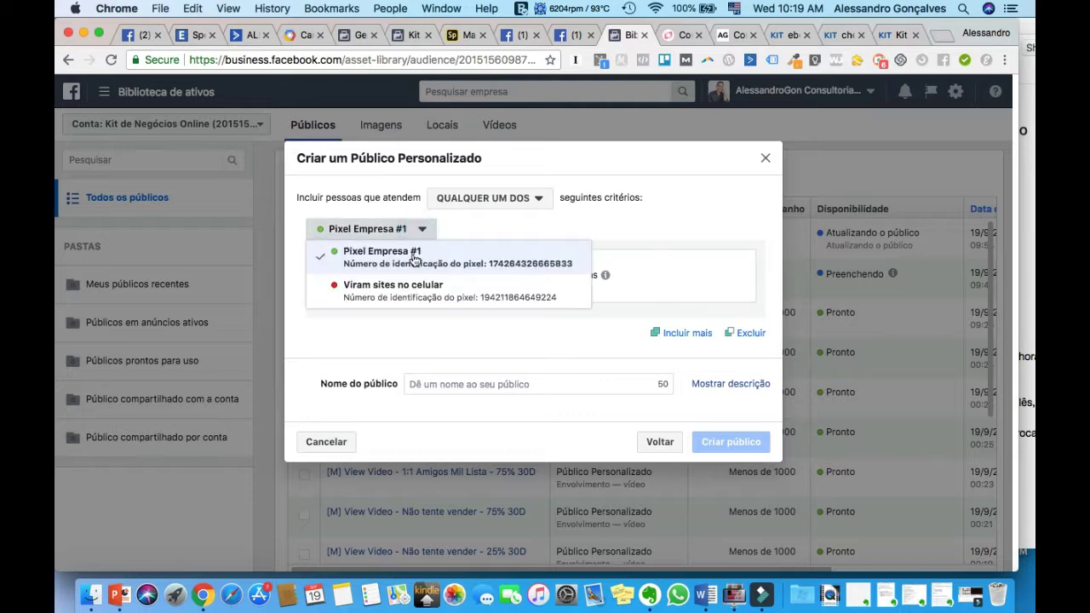
click(414, 257)
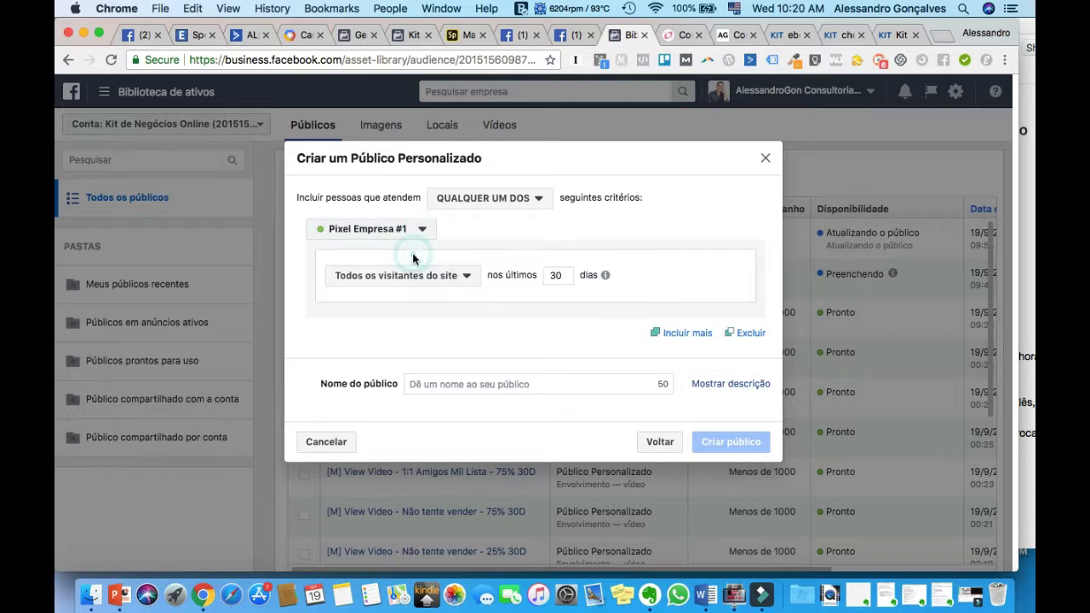
- Switch to the remarketing ebook sign-up page and inspect its full web address
click(783, 35)
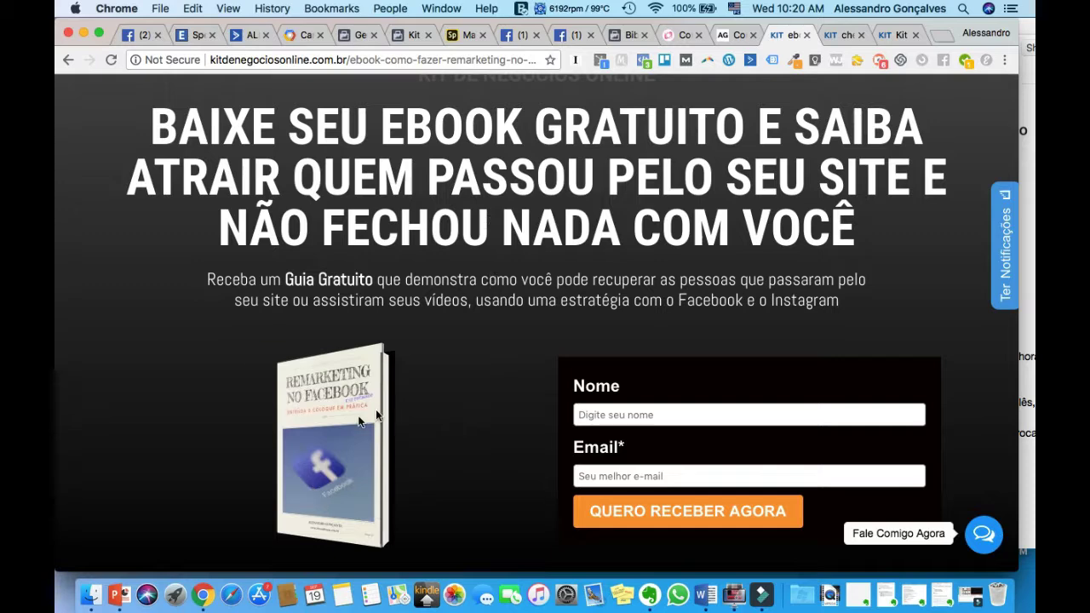
click(340, 60)
key(Right)
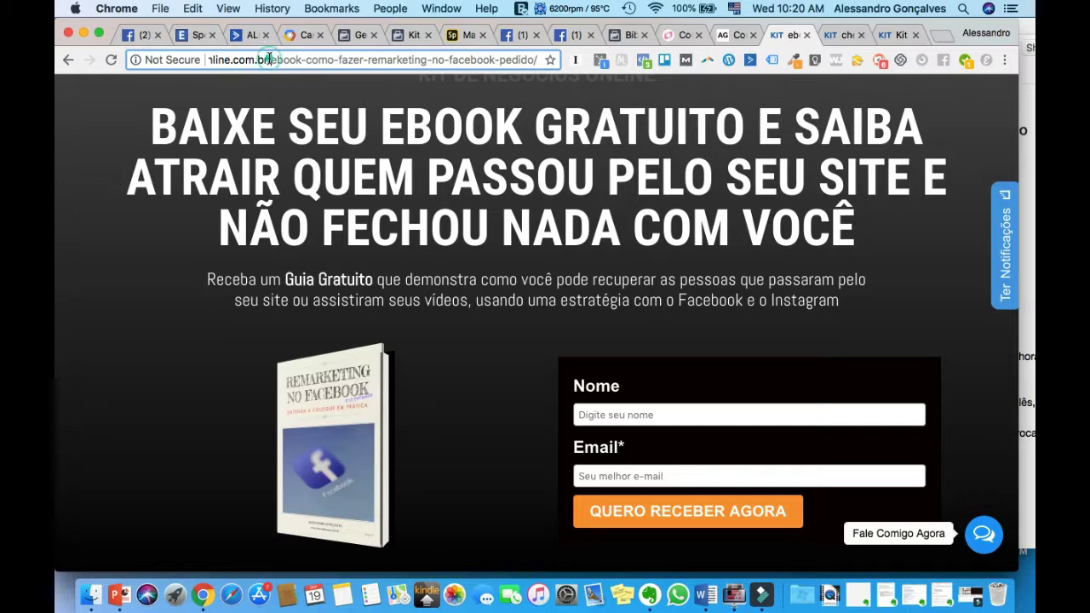
key(super+Left)
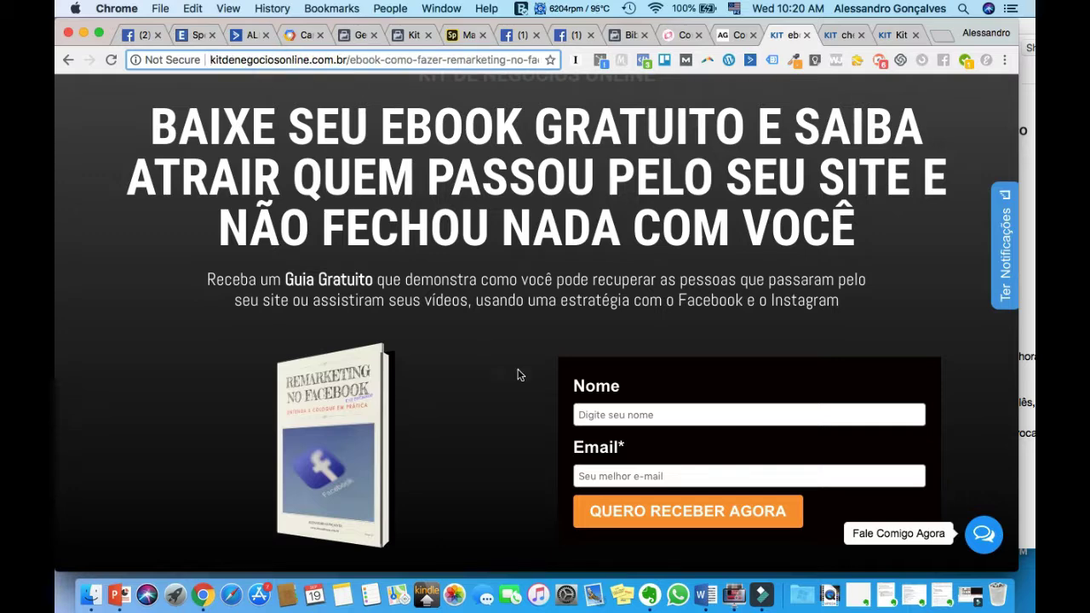
- Return to the Facebook custom audience form and examine its period in days and the visitor criteria on offer
click(619, 38)
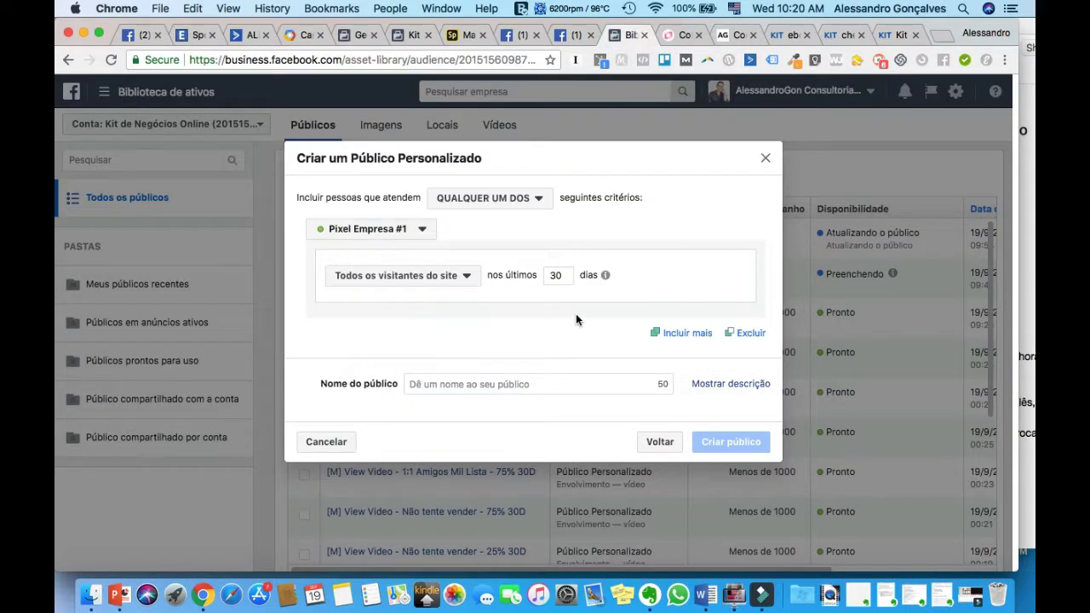
click(556, 275)
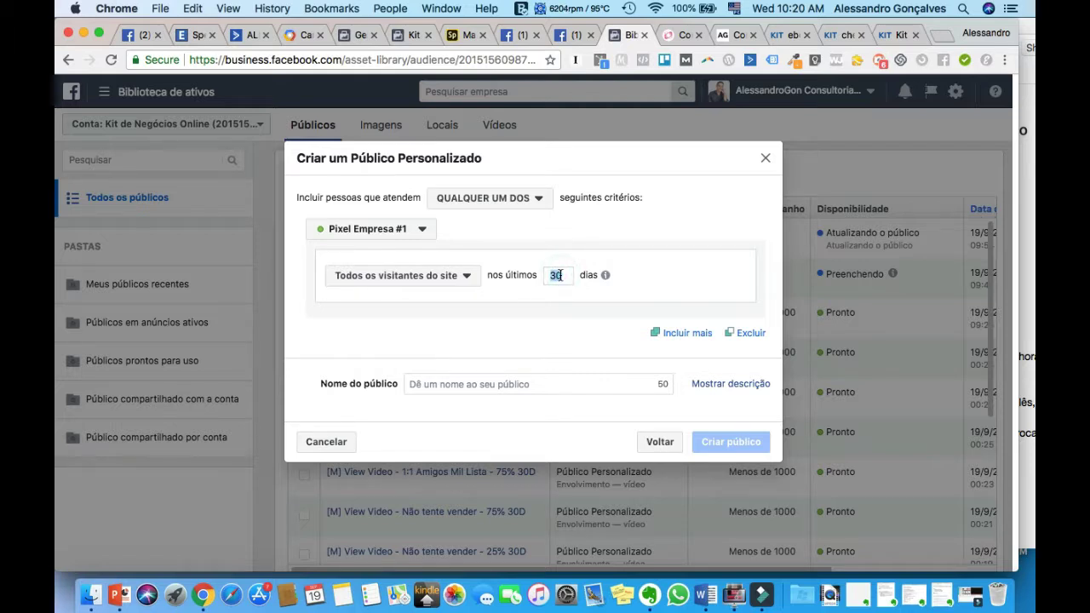
click(459, 277)
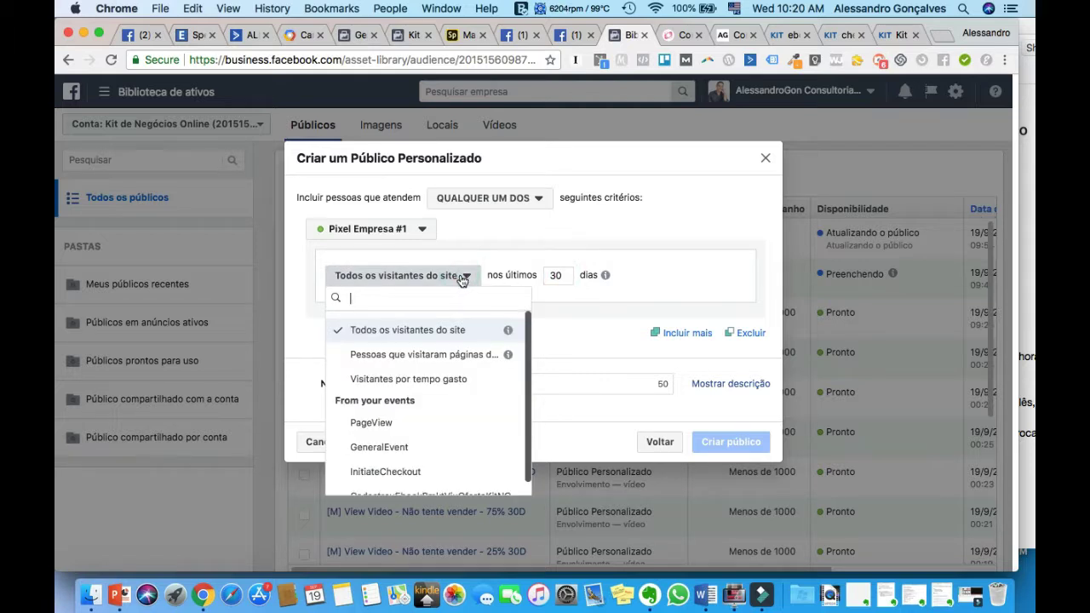
- Switch back to the blog article and look through its content, recent posts and categories, returning to the article's title
click(736, 35)
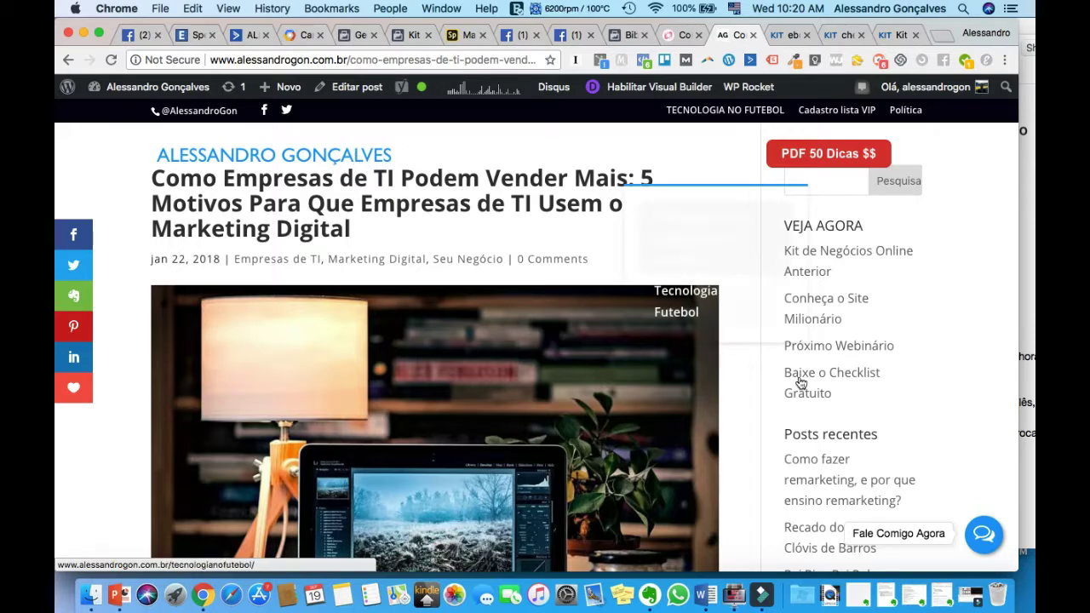
scroll(906, 444, down, 5)
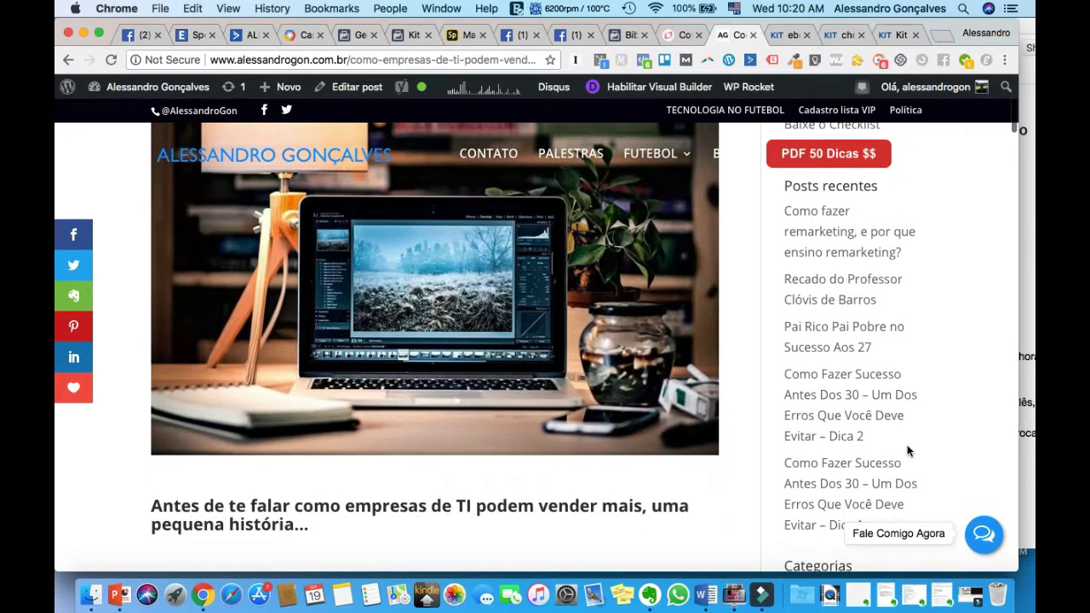
scroll(906, 445, down, 1)
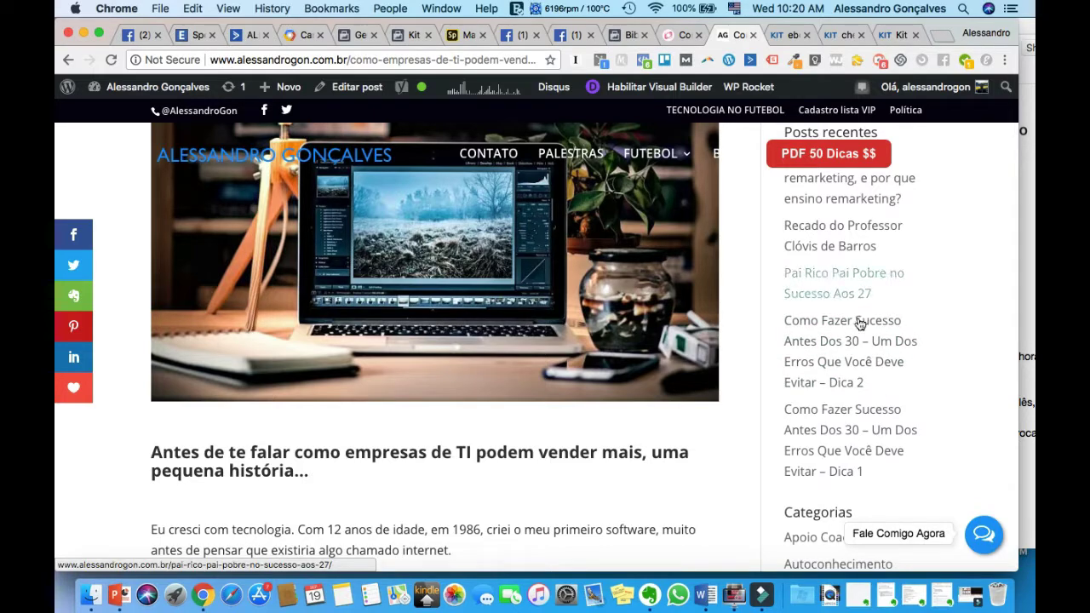
scroll(839, 387, down, 1)
scroll(837, 384, up, 5)
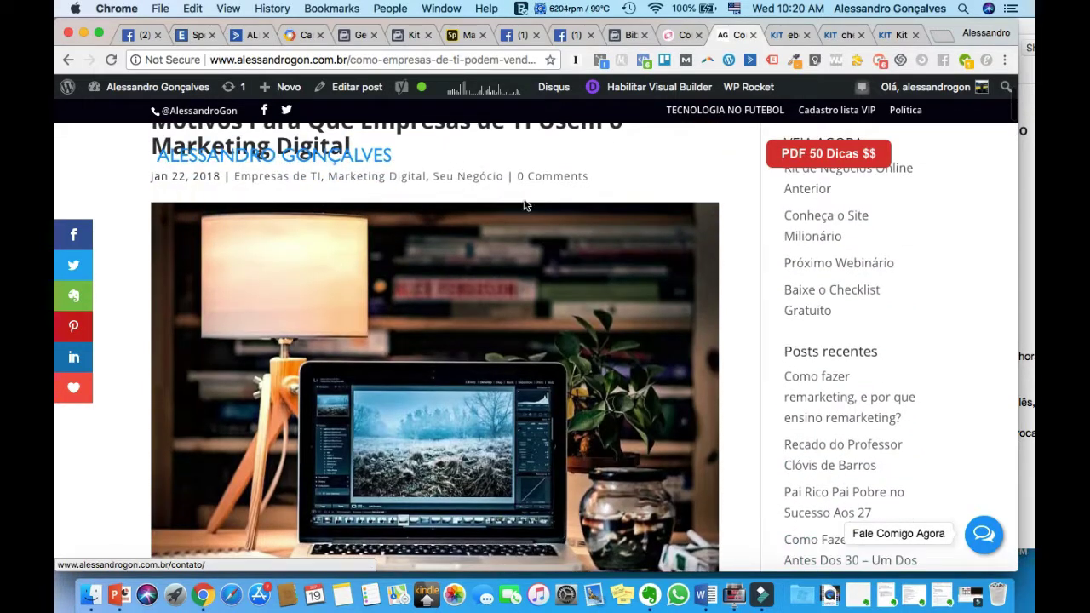
scroll(830, 366, down, 5)
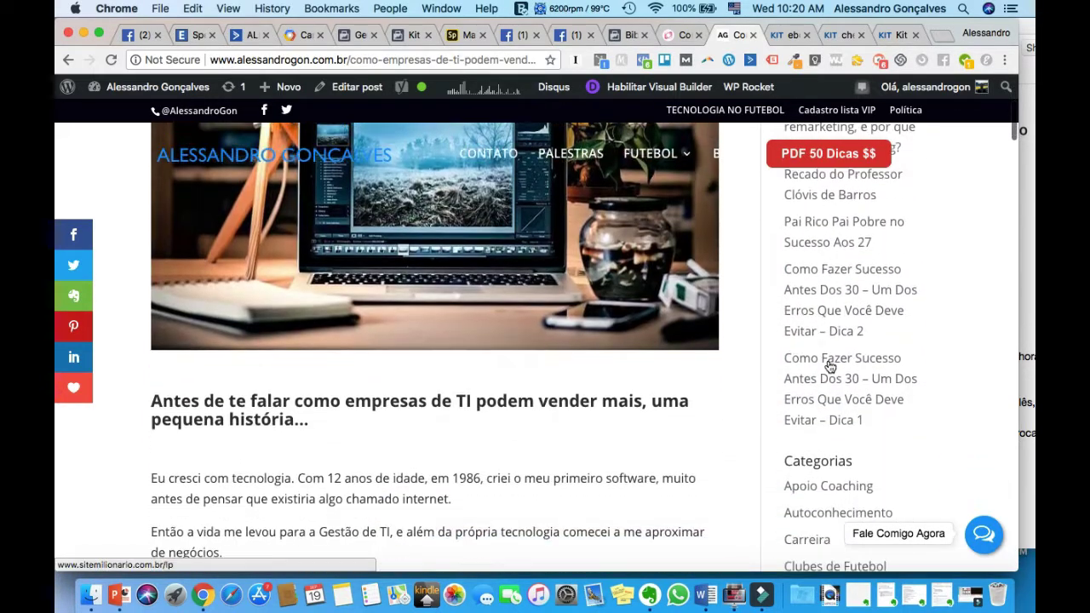
scroll(830, 366, down, 3)
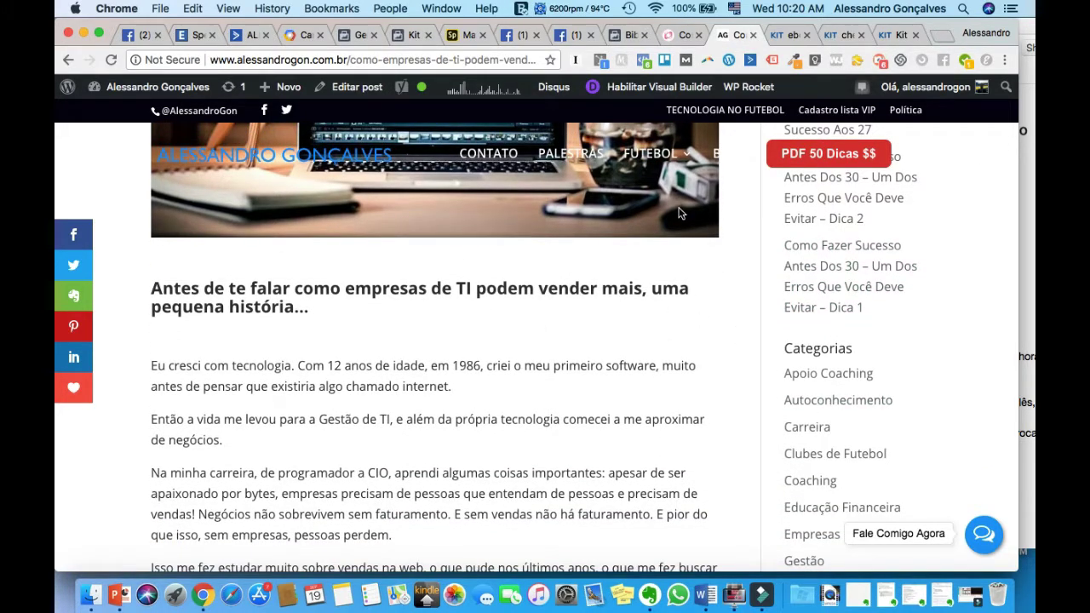
scroll(676, 212, up, 10)
scroll(616, 183, down, 5)
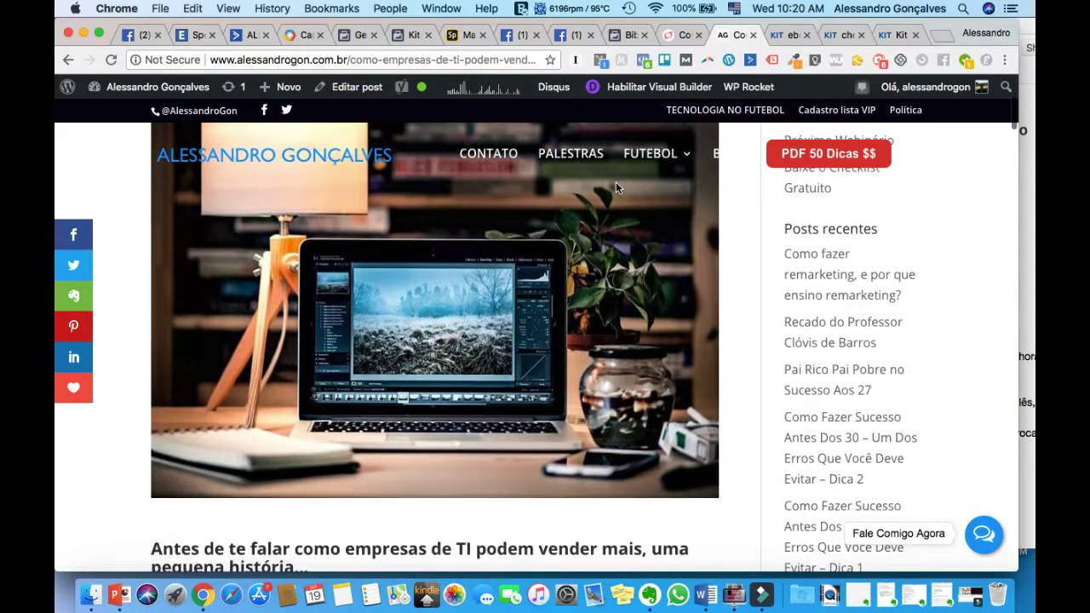
mouse_move(651, 166)
scroll(779, 381, up, 3)
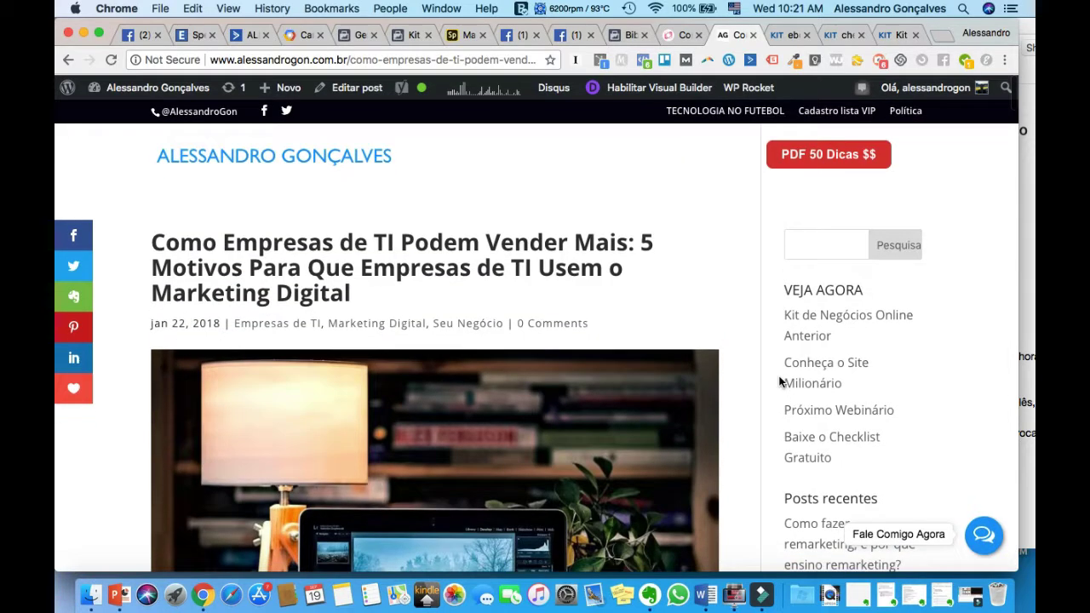
- Return to the custom audience form, choose Pessoas que visitaram páginas da web específicas and enter the blog article's address, ending in marketing-digital
click(624, 37)
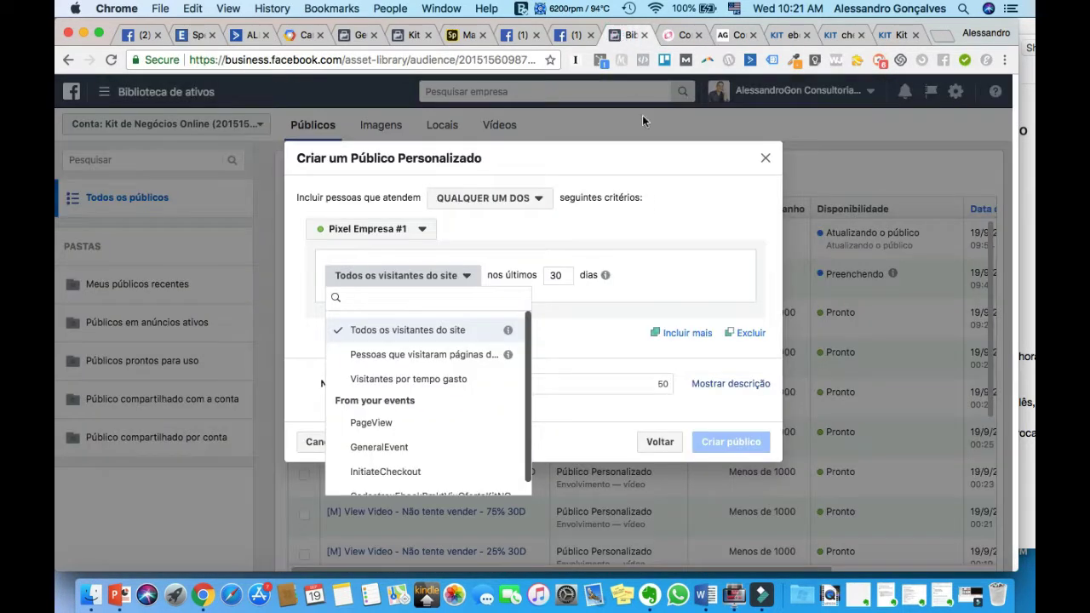
click(400, 356)
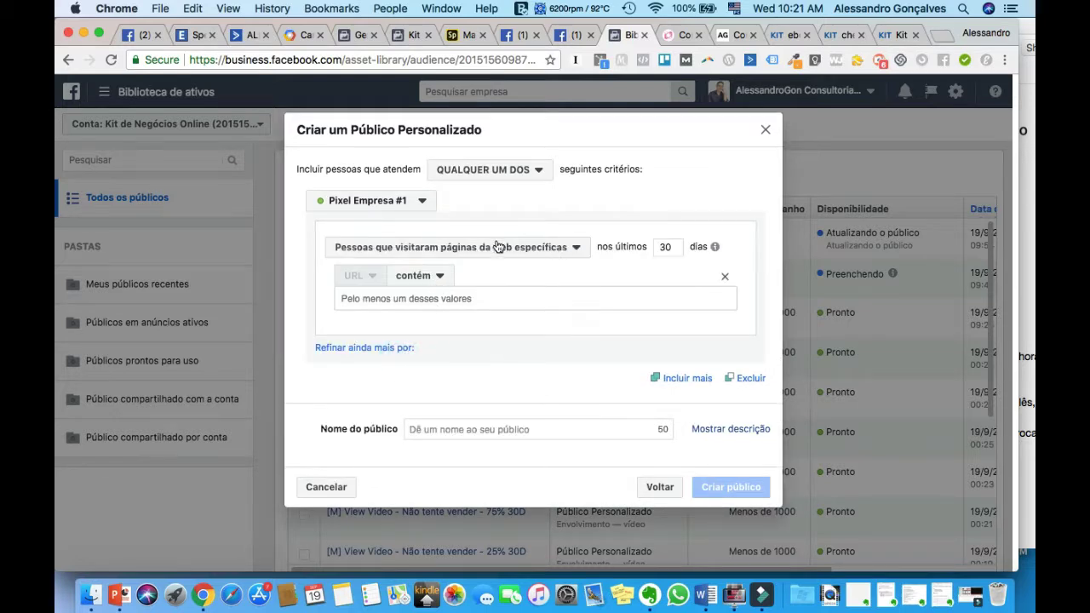
click(445, 293)
text(http://www.alessandrogt.com.br/como-empresas-de-ti-podem-vender-mais-5-motivos-para-que-empresas-de-ti-usem-o-marketing-digital/)
key(BackSpace)
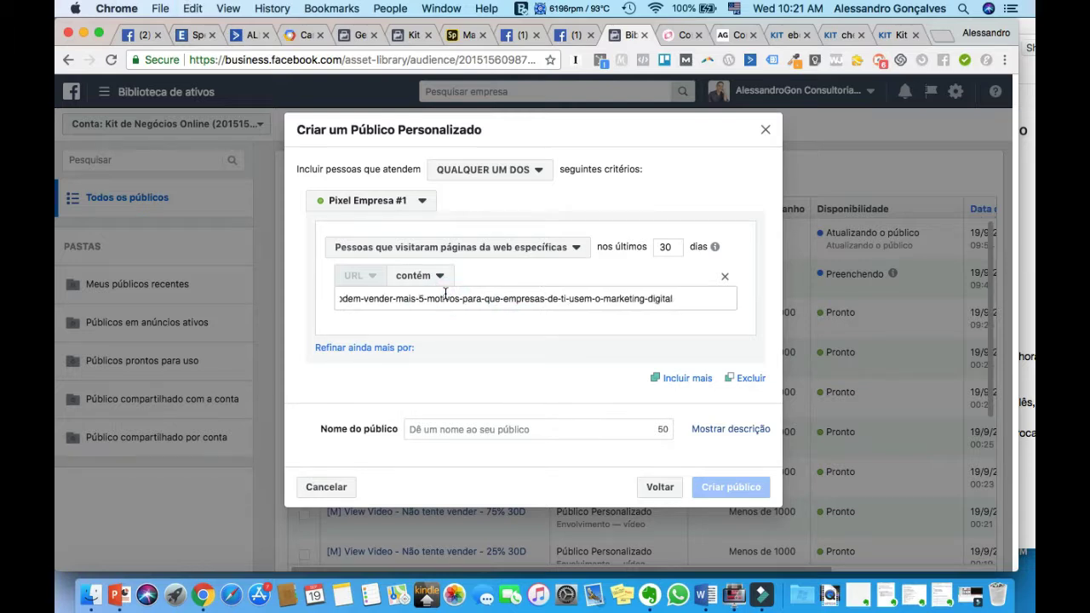
key(alt+Left)
key(alt+Left)
key(alt+Left)
key(alt+Left)
key(shift+Home)
key(BackSpace)
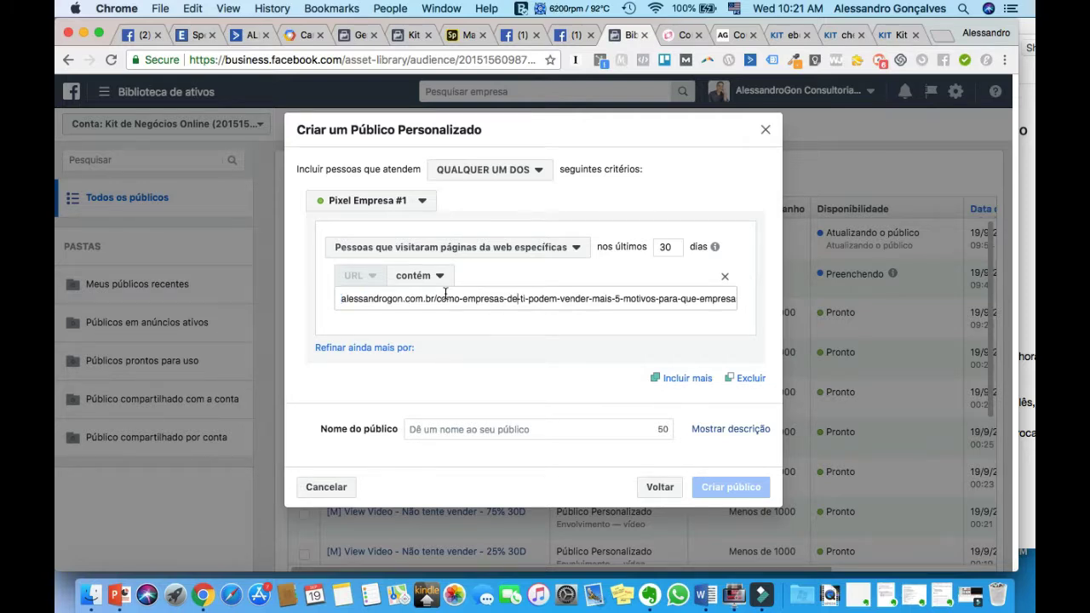
- Examine the article's full address in the URL condition, from the domain name through to its ending
key(alt+Right)
key(alt+Right)
key(alt+Right)
key(alt+Left)
key(alt+Left)
key(alt+Left)
key(alt+Left)
key(alt+Right)
key(alt+Right)
key(alt+Right)
key(alt+Right)
key(alt+Right)
key(alt+Right)
key(alt+Right)
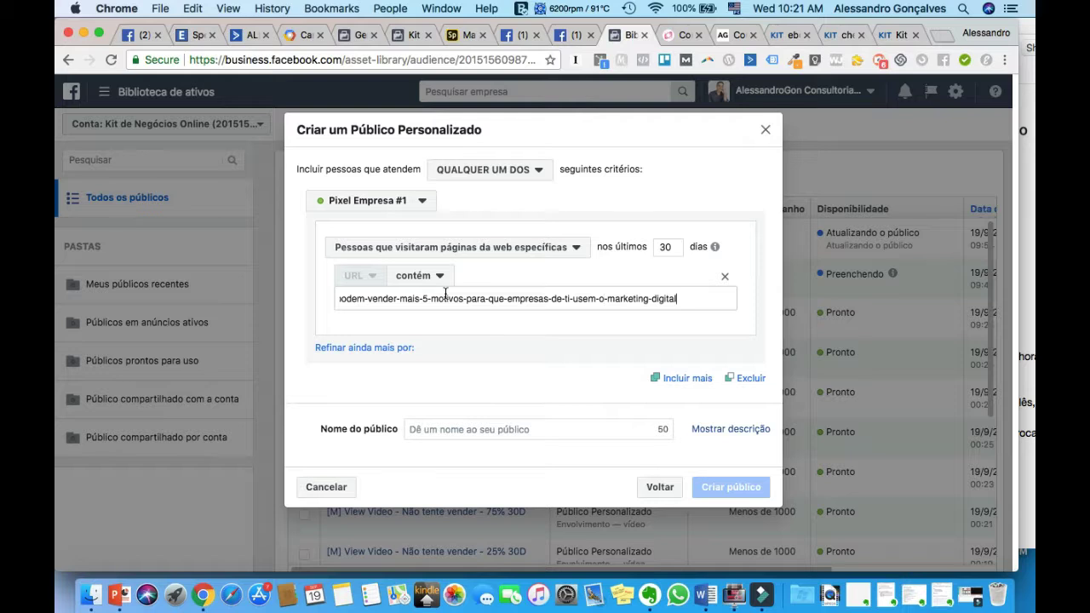
key(alt+Left)
key(alt+Left)
key(alt+Left)
key(alt+Left)
key(alt+Left)
key(alt+Left)
key(alt+Left)
key(alt+Left)
key(alt+Left)
key(alt+Left)
key(alt+Left)
key(alt+Left)
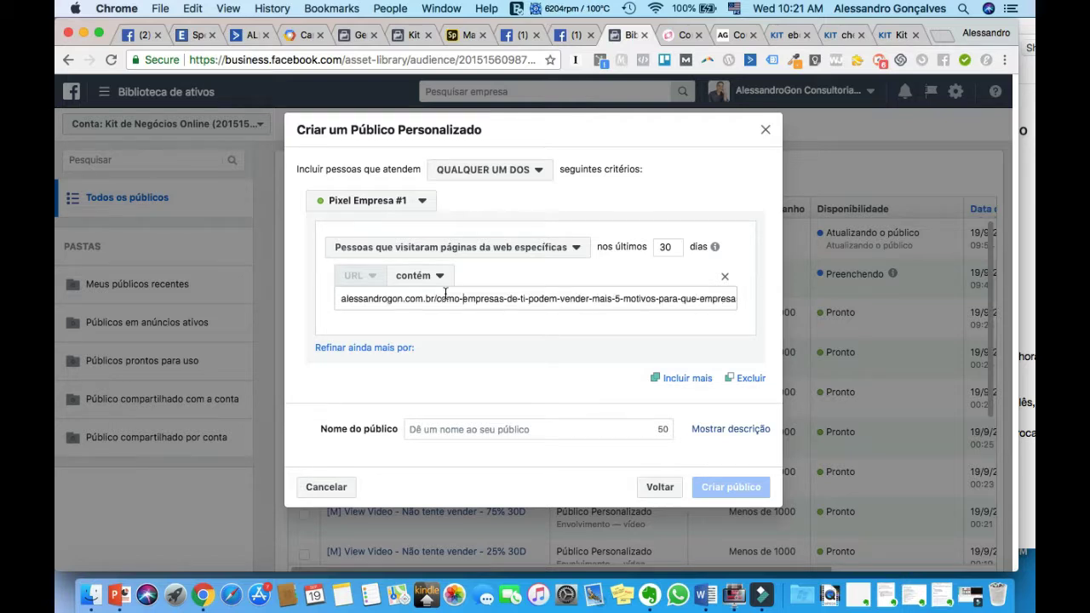
- Commit the article's address as a value of the URL condition and select the period in days
double_click(673, 246)
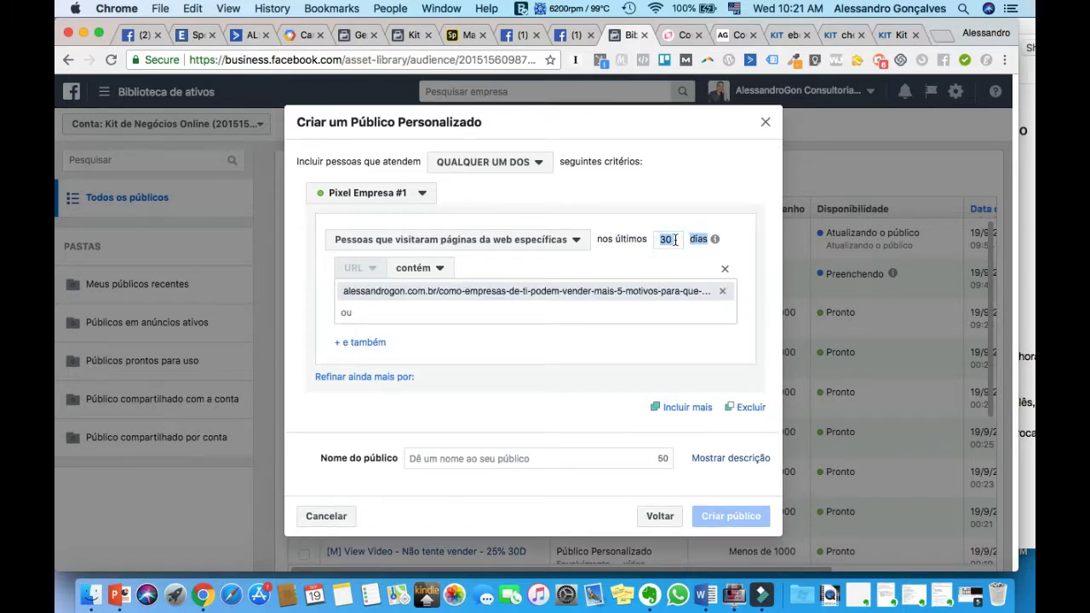
click(667, 239)
double_click(665, 238)
text(7)
- Name the audience "Visitaram Blog AleGon Empresas TI Mkt Digital", create it and finish the creation dialog
click(480, 458)
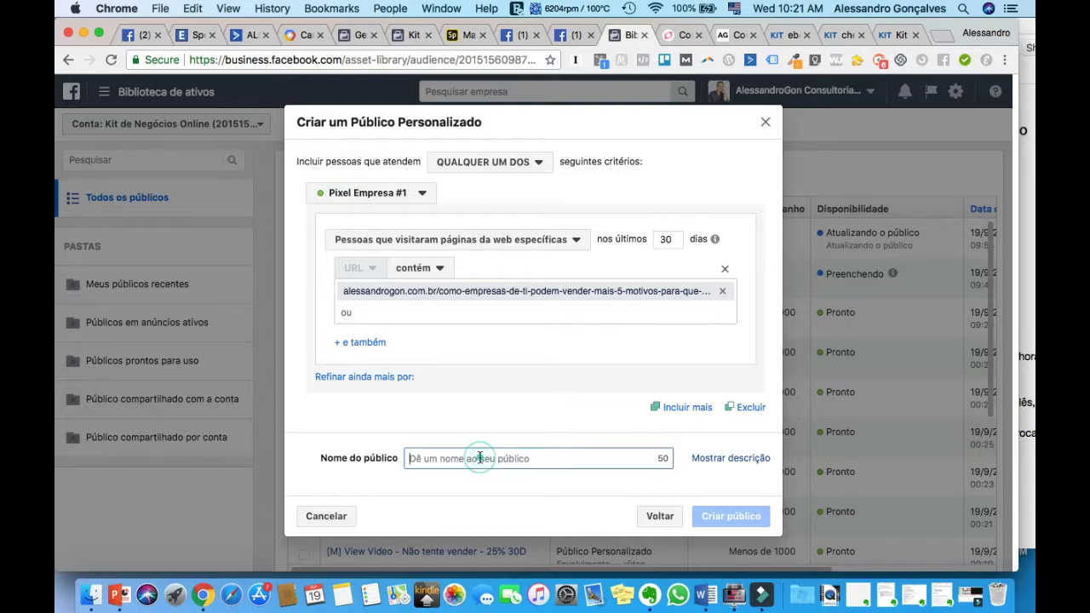
text(Visitaram)
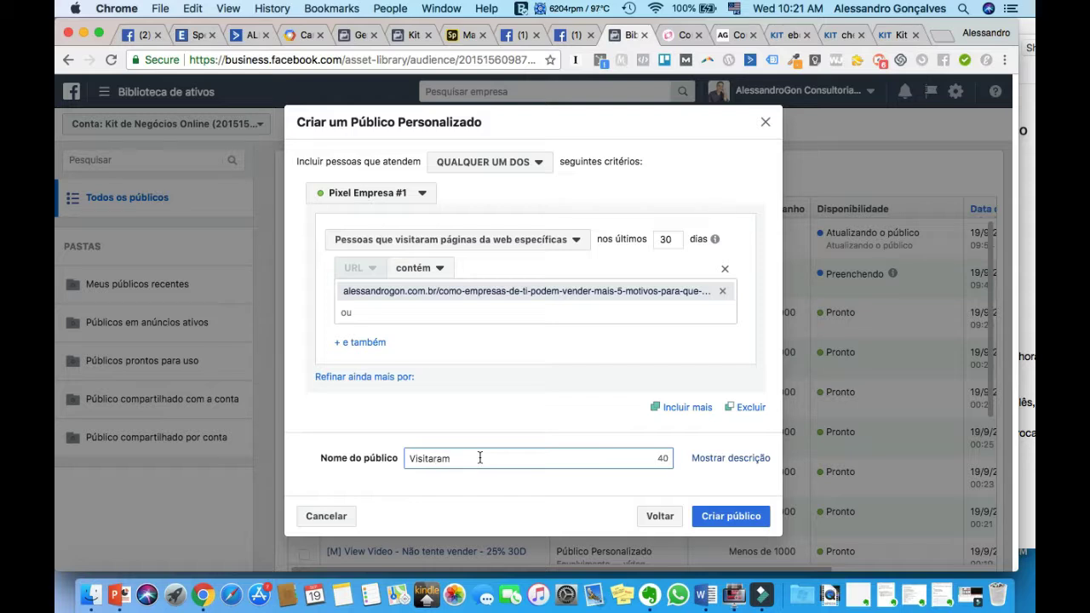
text( Blog AleGon)
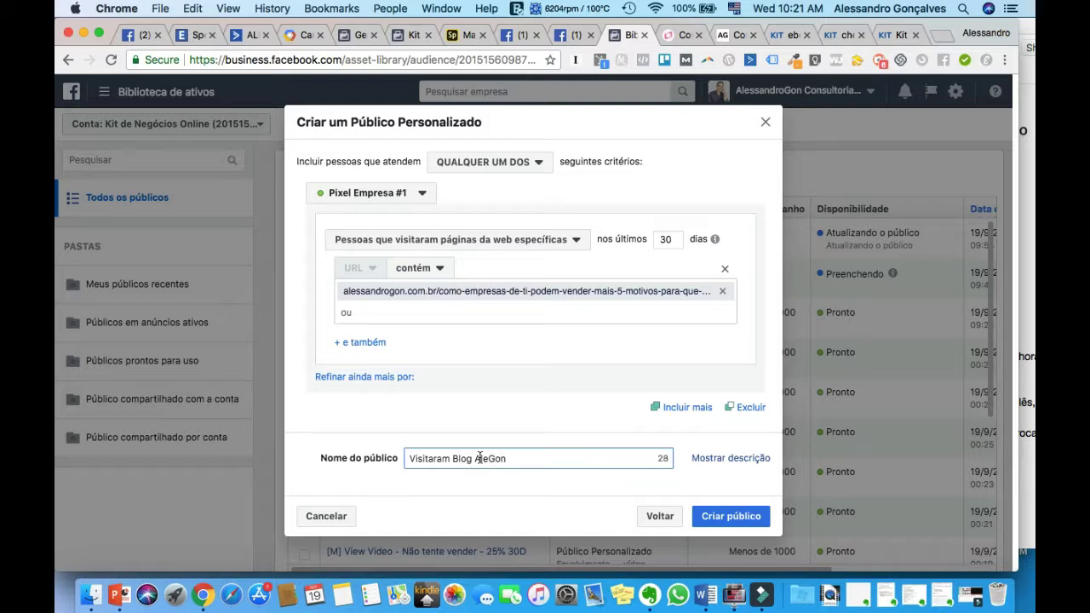
text( Empresas T)
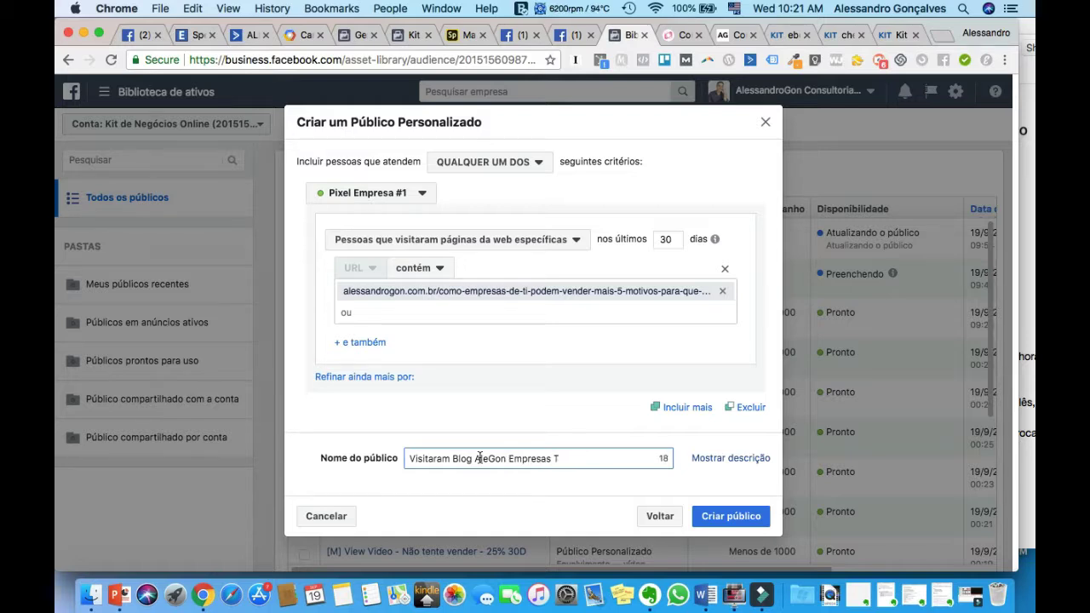
text(i M Mkt Digital)
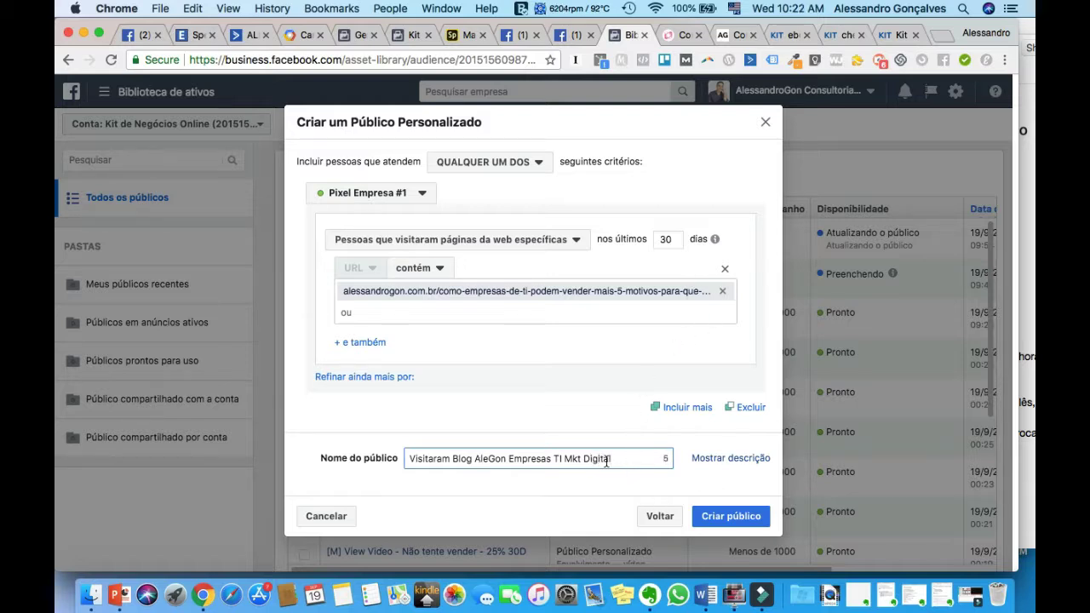
click(734, 519)
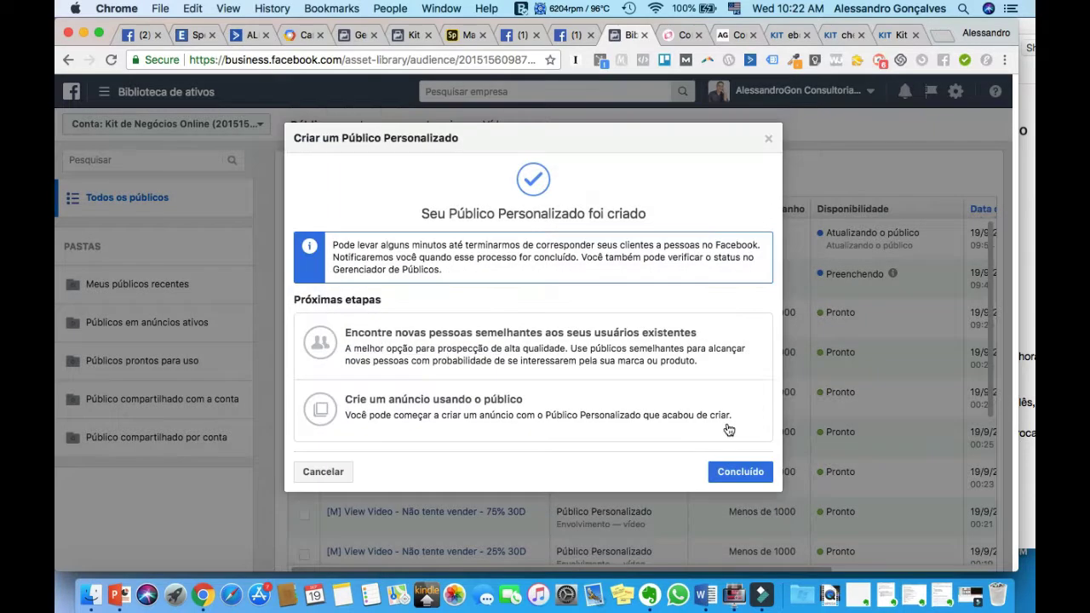
click(735, 479)
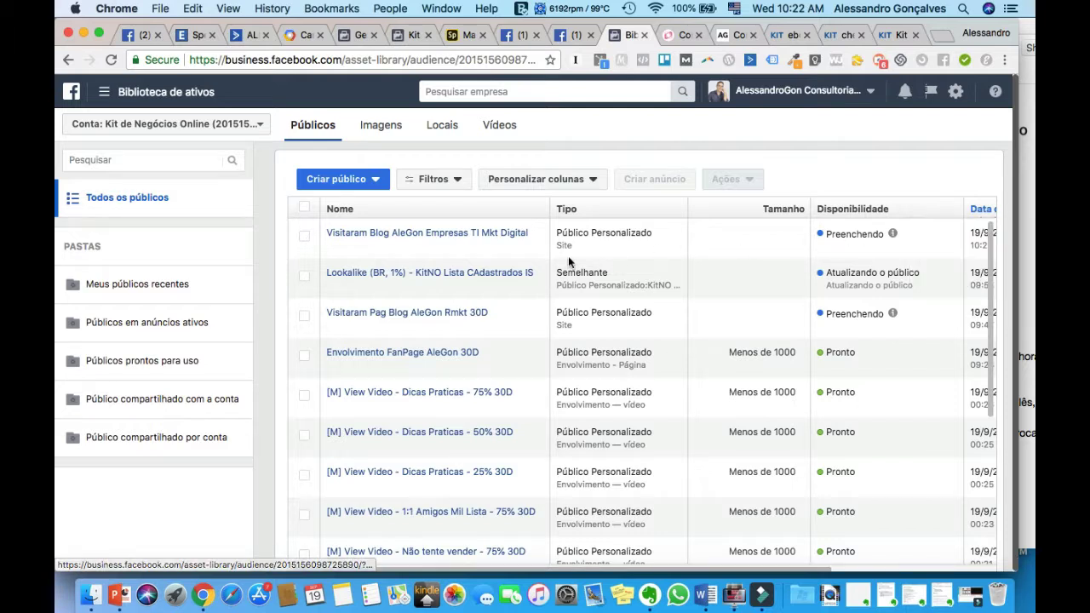
mouse_move(391, 241)
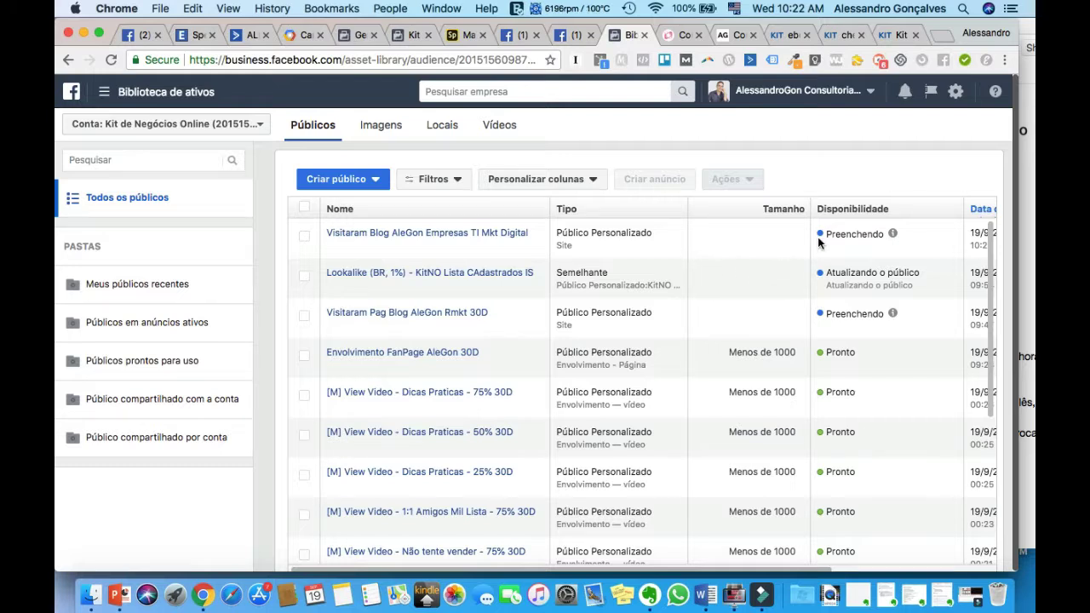
- Switch to the MindMeister mind map and review the Criar um Público topic and the topic about creating an even larger public
click(680, 34)
click(389, 257)
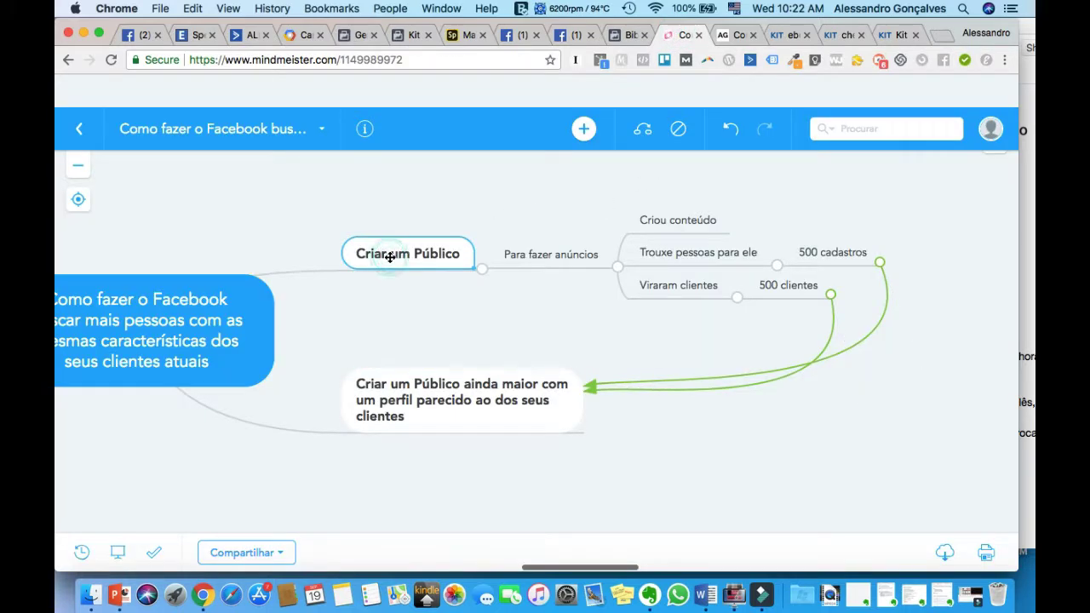
click(433, 410)
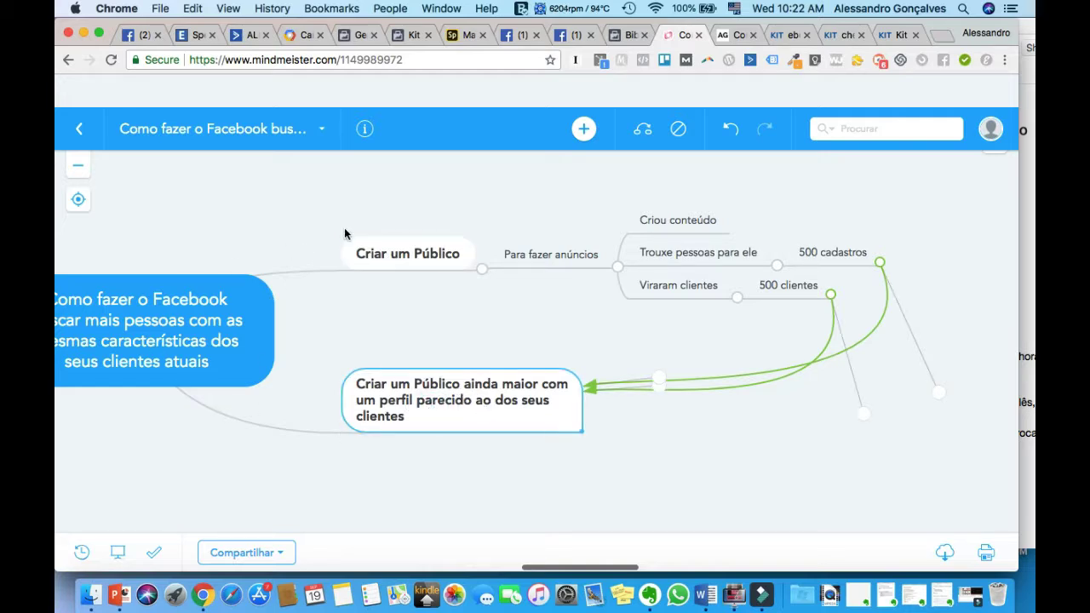
click(417, 262)
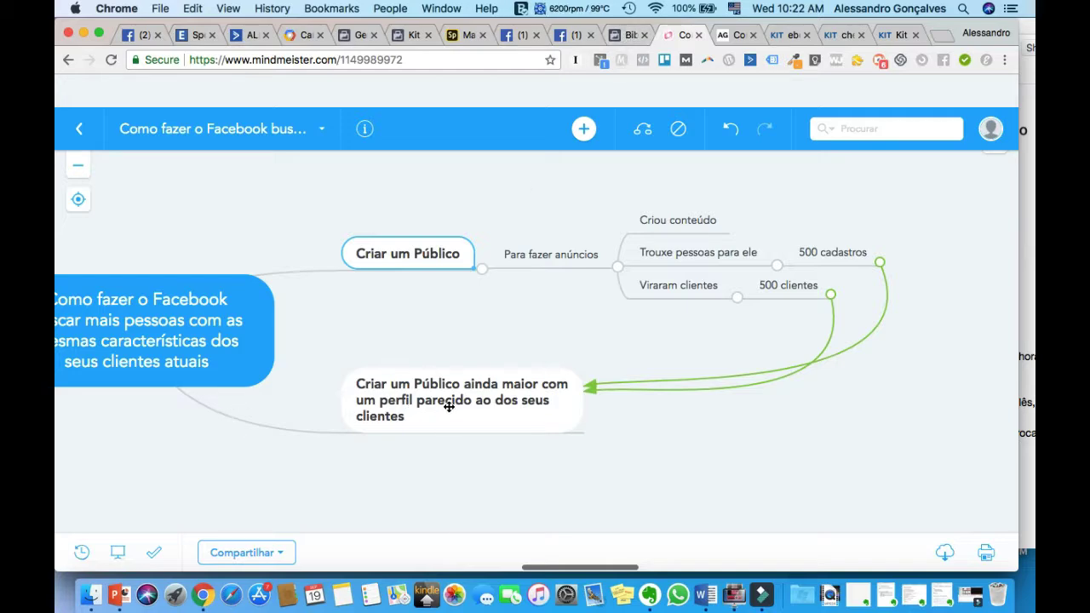
- Return to the Facebook Biblioteca de ativos and look through the list of existing audiences with their types, sizes and availability
click(627, 36)
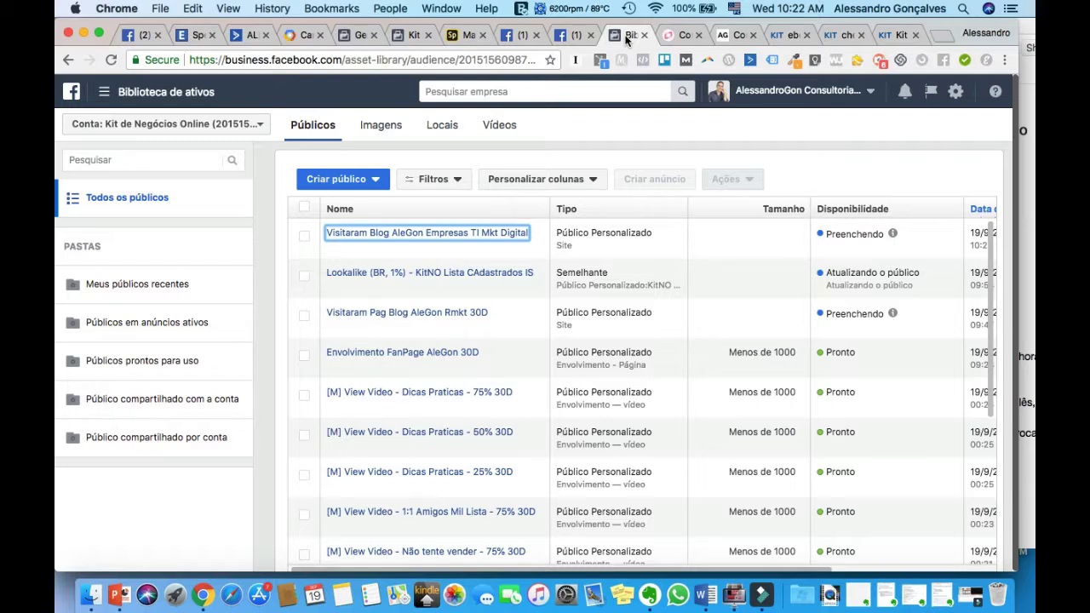
scroll(527, 434, down, 1)
scroll(529, 436, down, 3)
scroll(714, 358, up, 5)
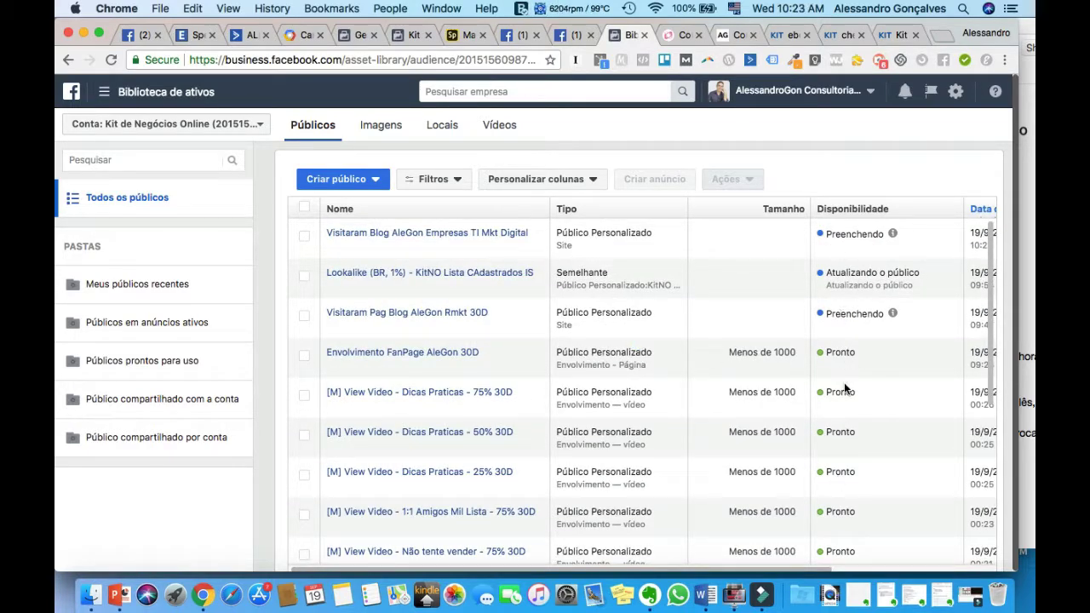
scroll(844, 388, down, 2)
scroll(843, 389, up, 1)
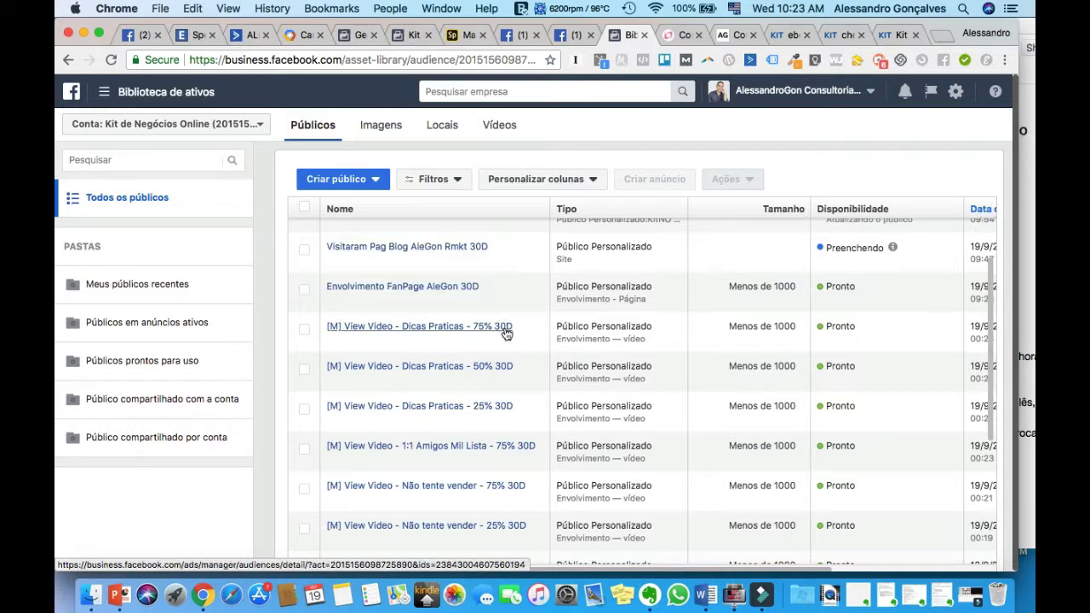
scroll(560, 387, down, 2)
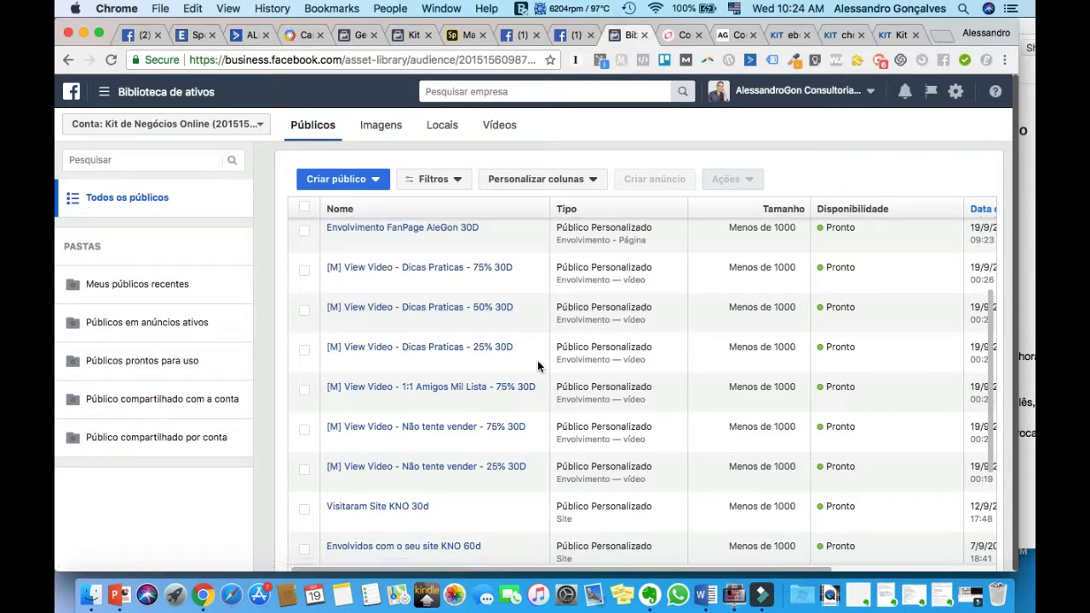
scroll(563, 453, down, 5)
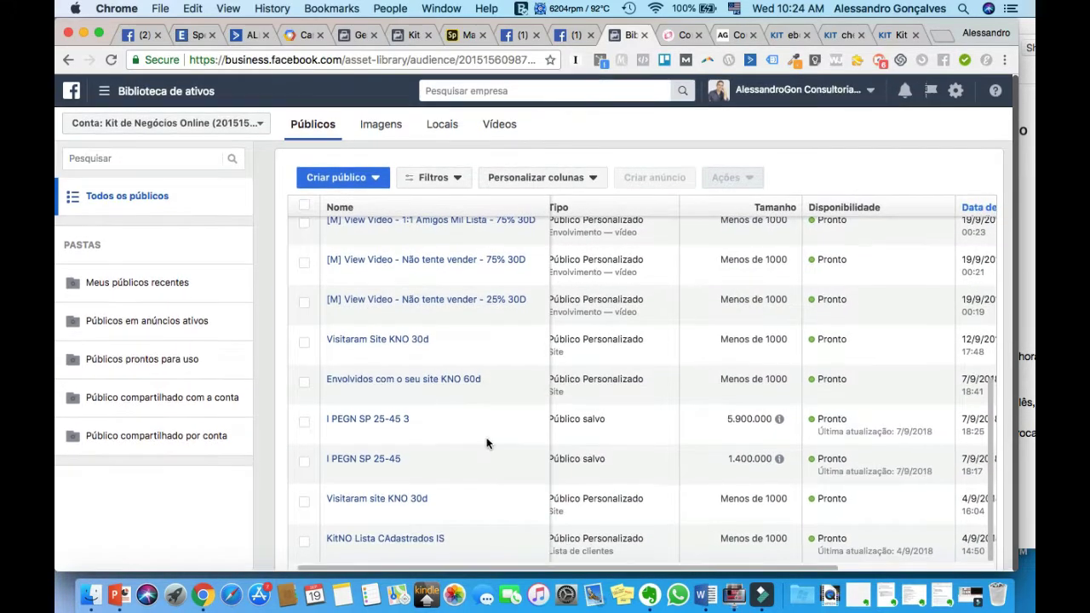
- Inspect the saved audiences I PEGN SP 25-45 3 and I PEGN SP 25-45, including how the size is estimated and the targeting details
mouse_move(353, 425)
mouse_move(354, 464)
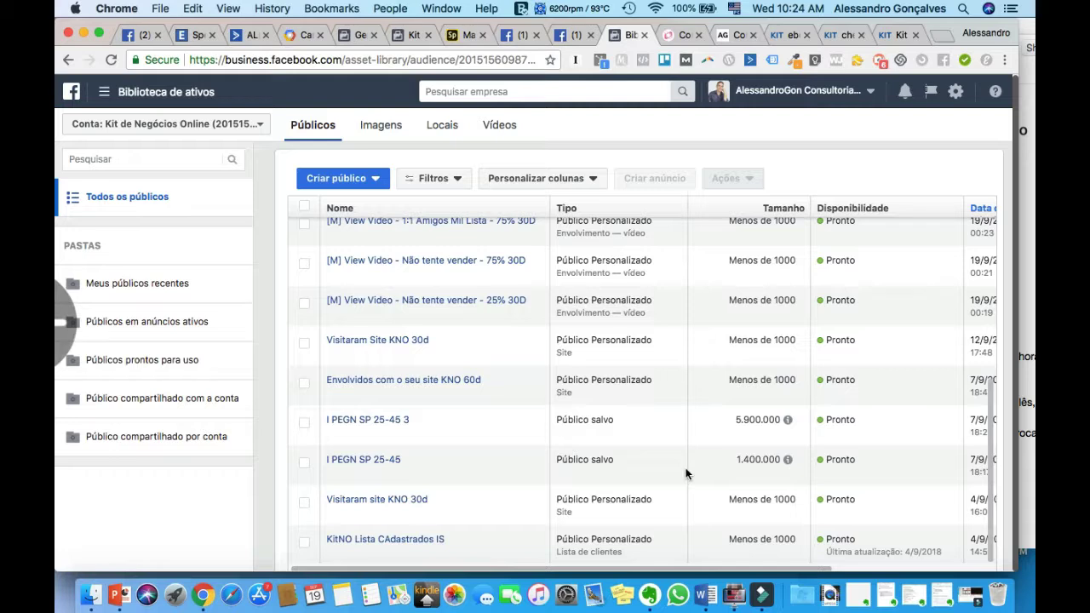
mouse_move(786, 460)
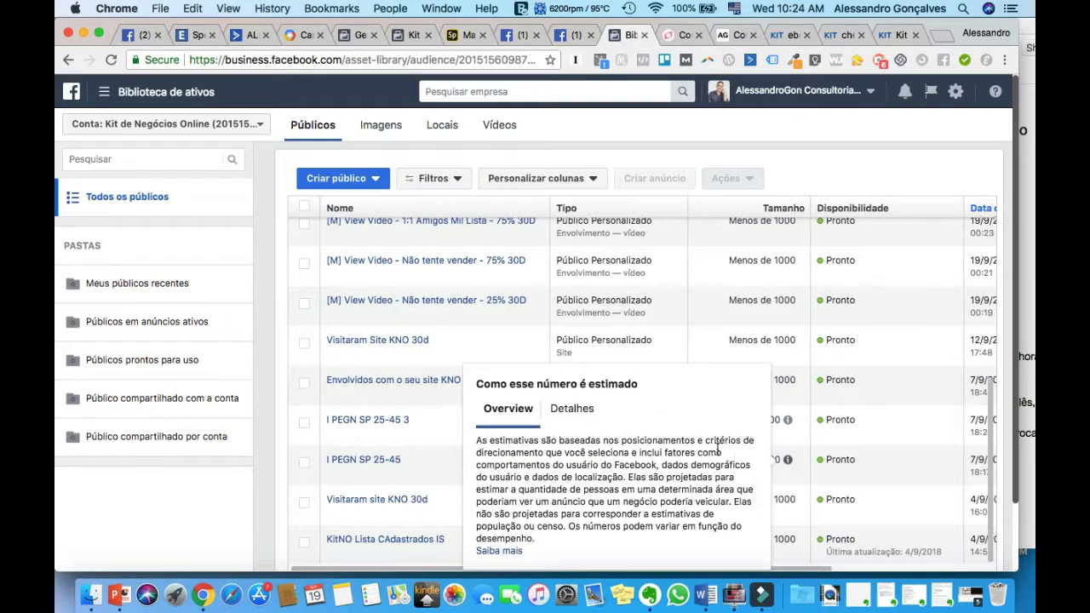
mouse_move(387, 466)
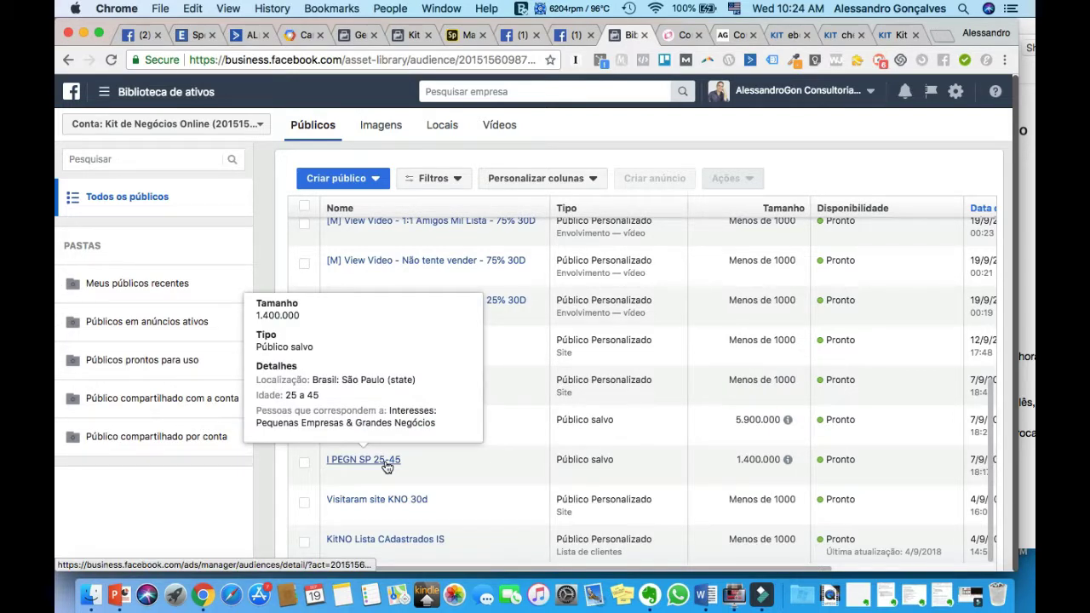
- Compare the sizes of the video-view custom audiences with those of the saved audiences and the registered-contacts list
scroll(527, 386, up, 3)
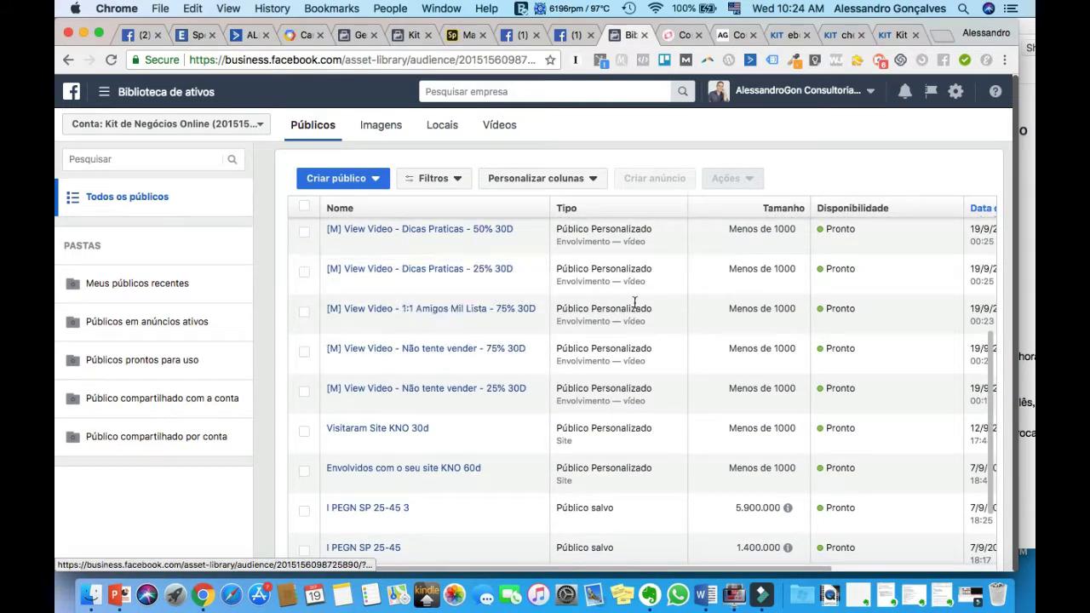
mouse_move(449, 308)
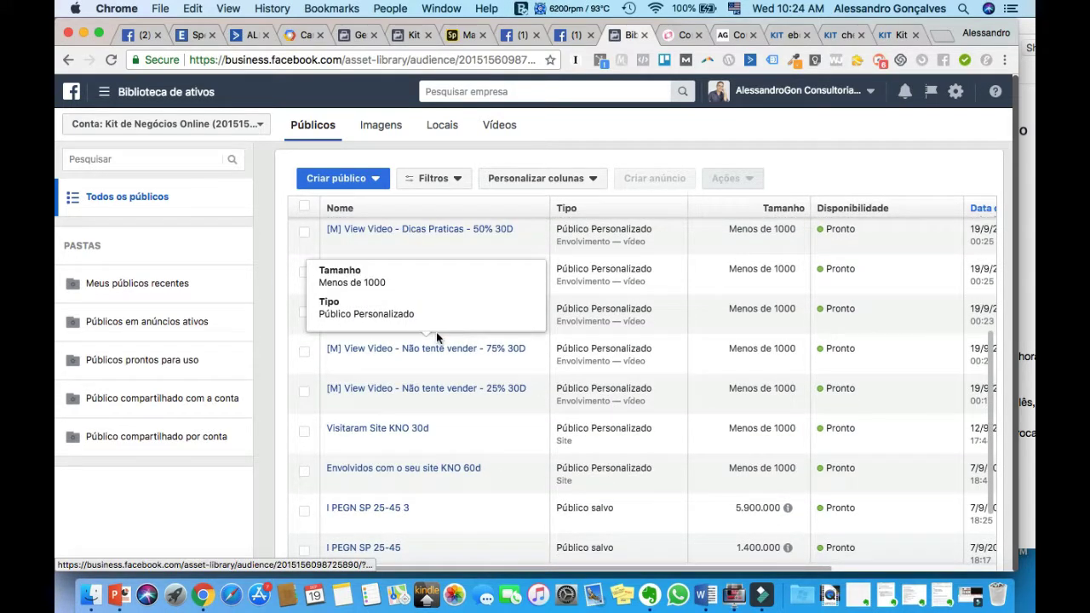
scroll(514, 349, down, 1)
scroll(516, 358, down, 1)
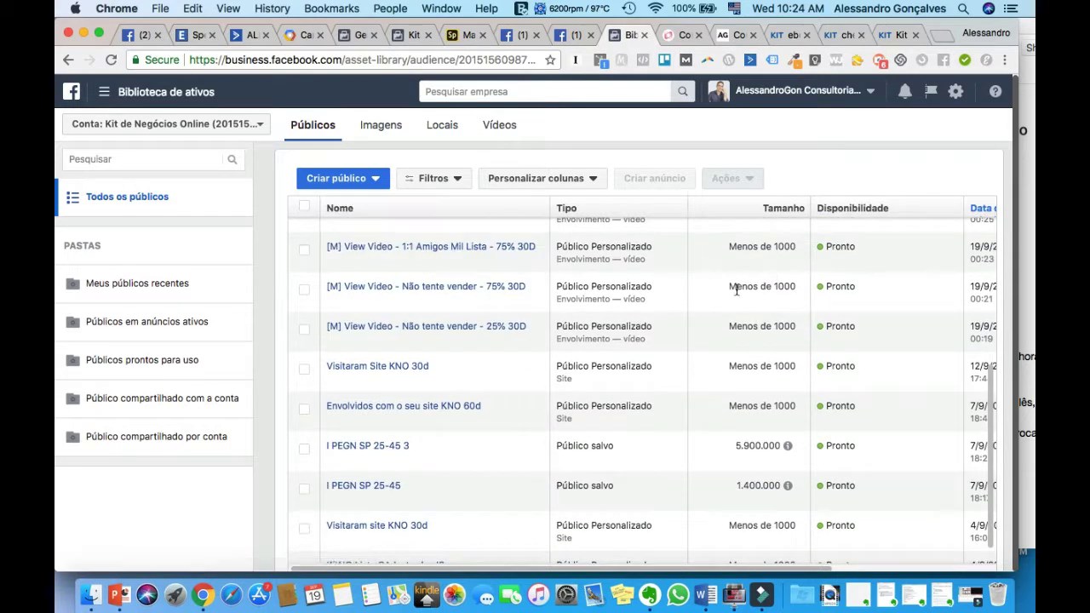
drag(730, 286, 801, 292)
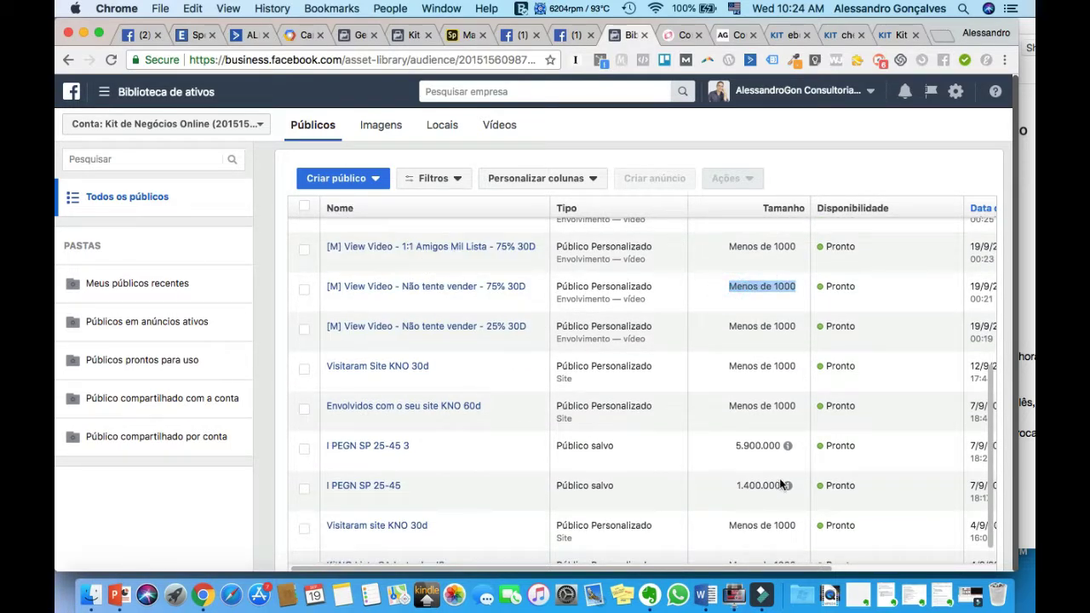
scroll(658, 274, up, 2)
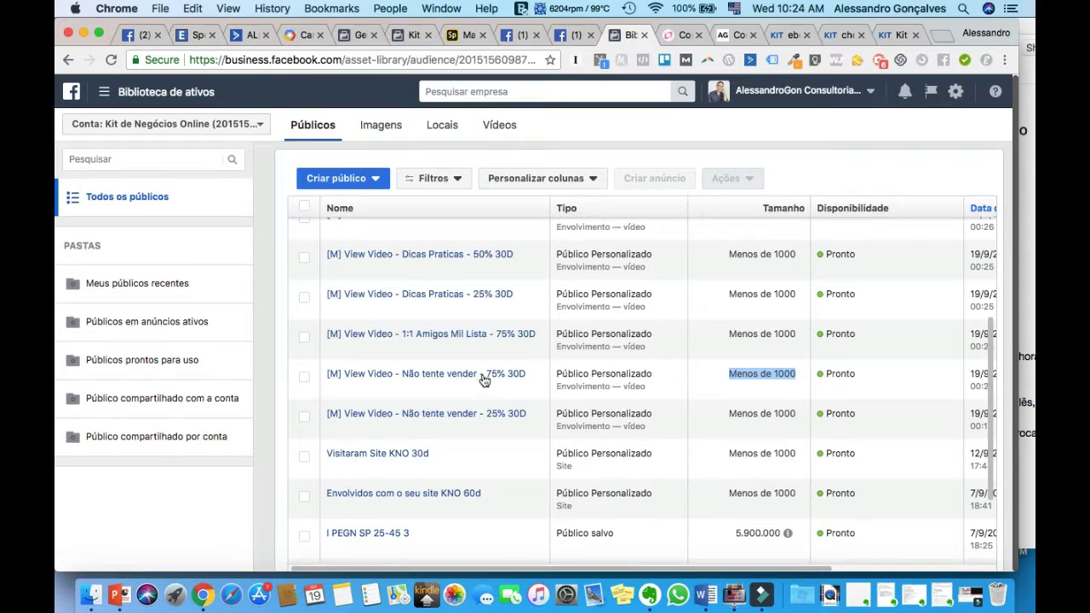
scroll(713, 392, down, 3)
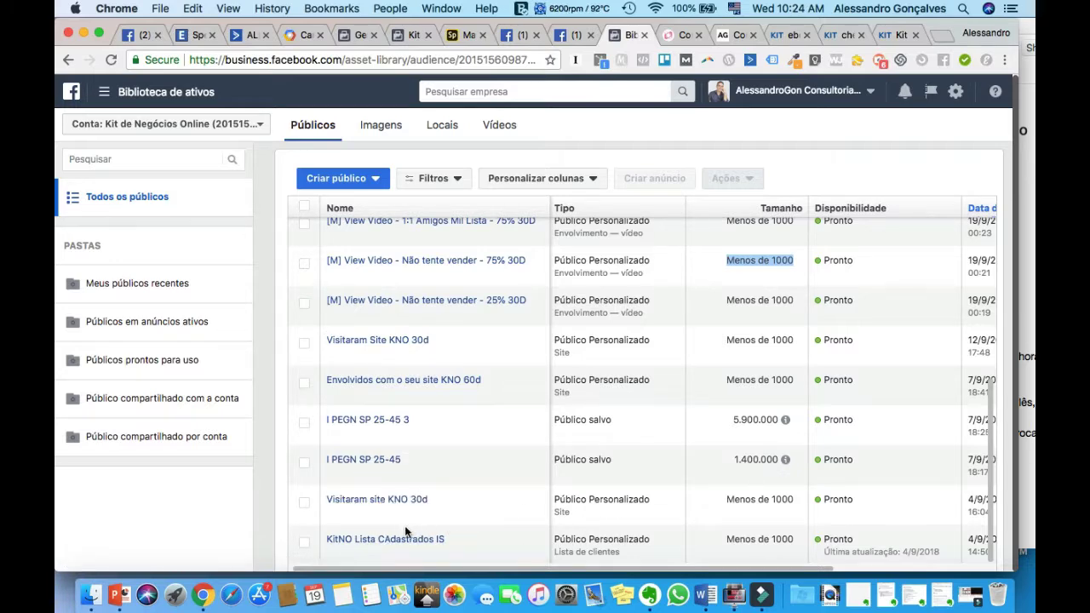
- View the remarketing ebook page, the free checklist page and the Kit de Negócios Online home page in turn
click(782, 37)
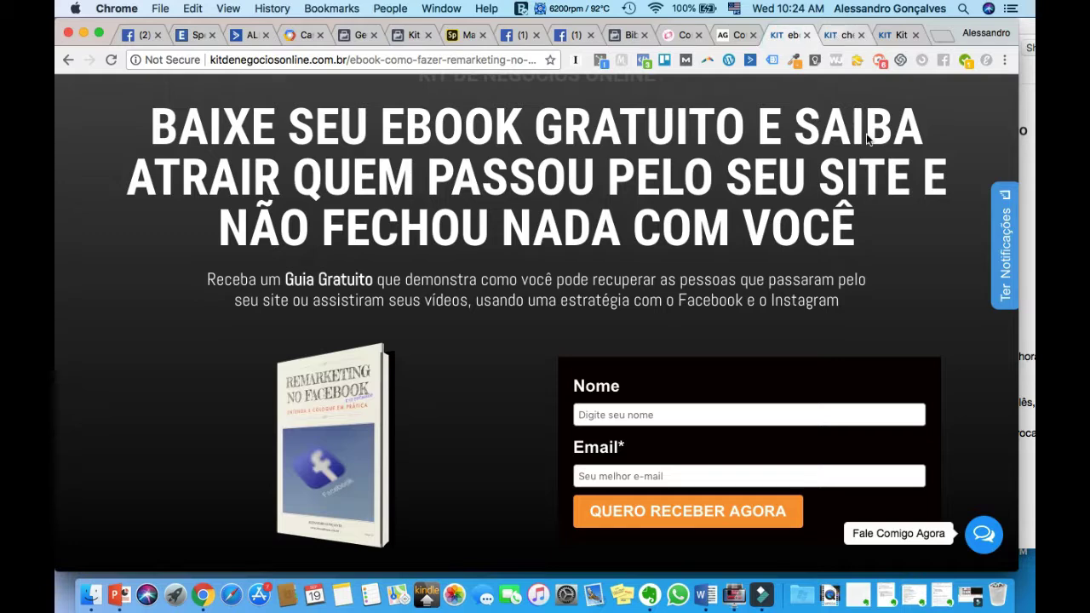
click(839, 35)
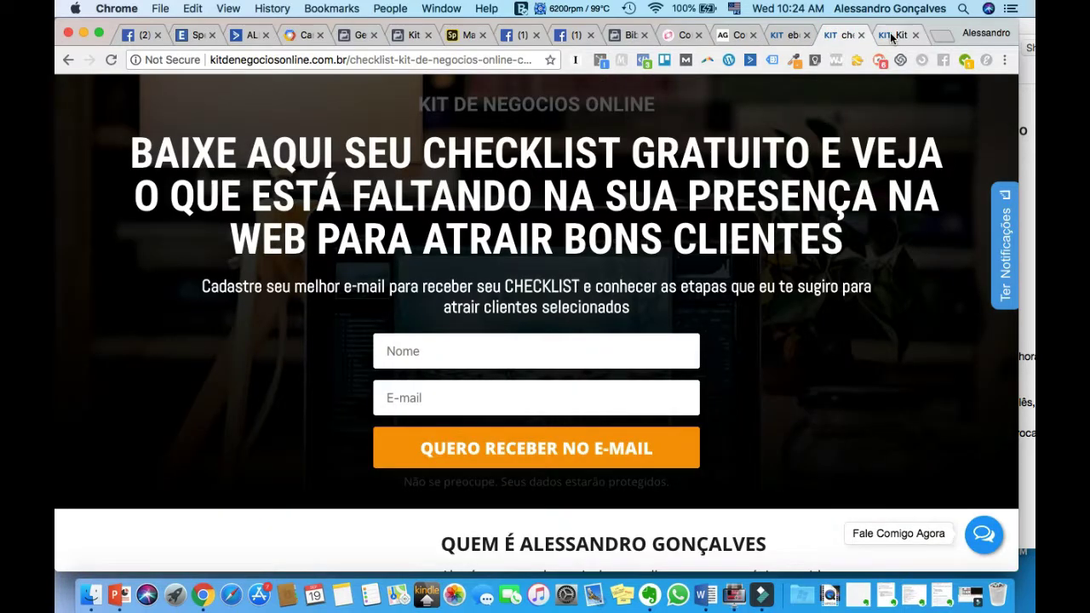
click(890, 33)
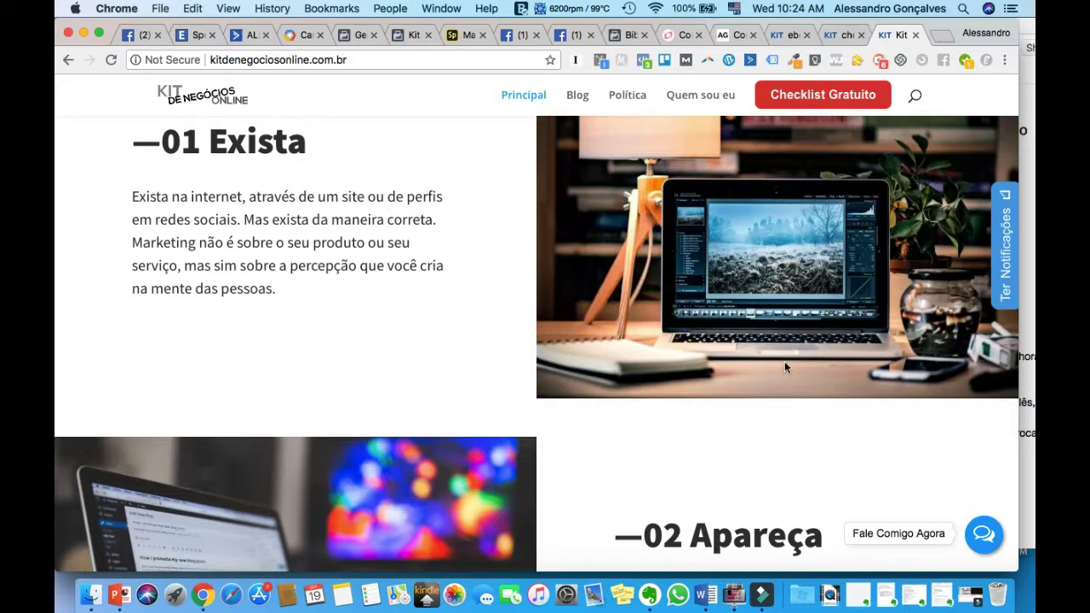
- Look through the Kit de Negócios Online home page from the Exista section down to the Al Ries quote
scroll(784, 362, down, 5)
scroll(784, 364, down, 3)
scroll(784, 364, up, 8)
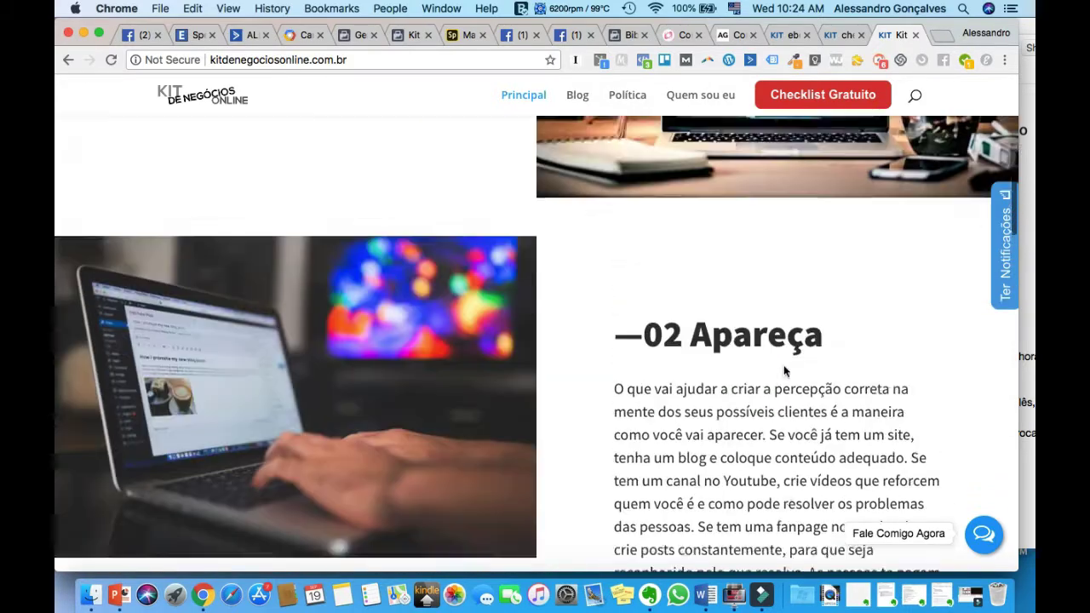
scroll(783, 364, down, 5)
scroll(783, 369, down, 4)
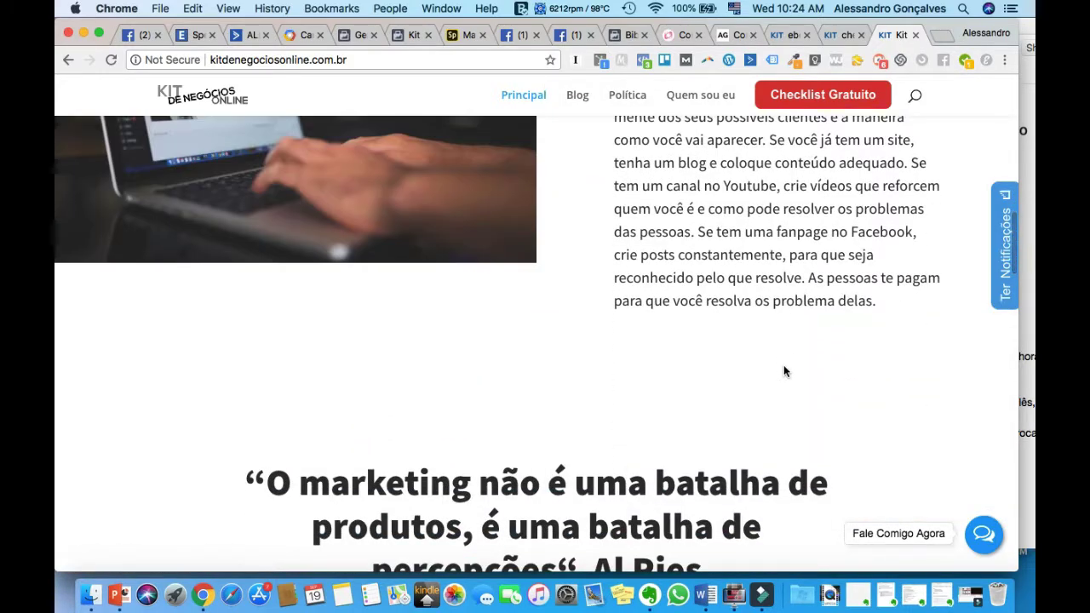
scroll(783, 369, down, 2)
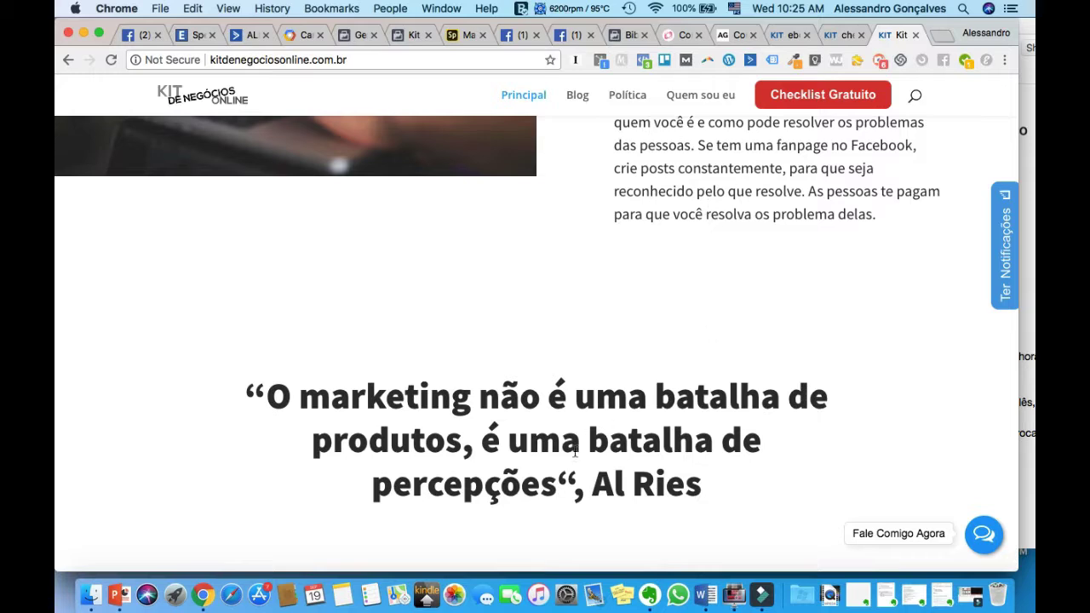
- In the Biblioteca de ativos, view the details and available actions of KitNO Lista CAdastrados IS, consulting the MindMeister map about similar audiences
click(624, 36)
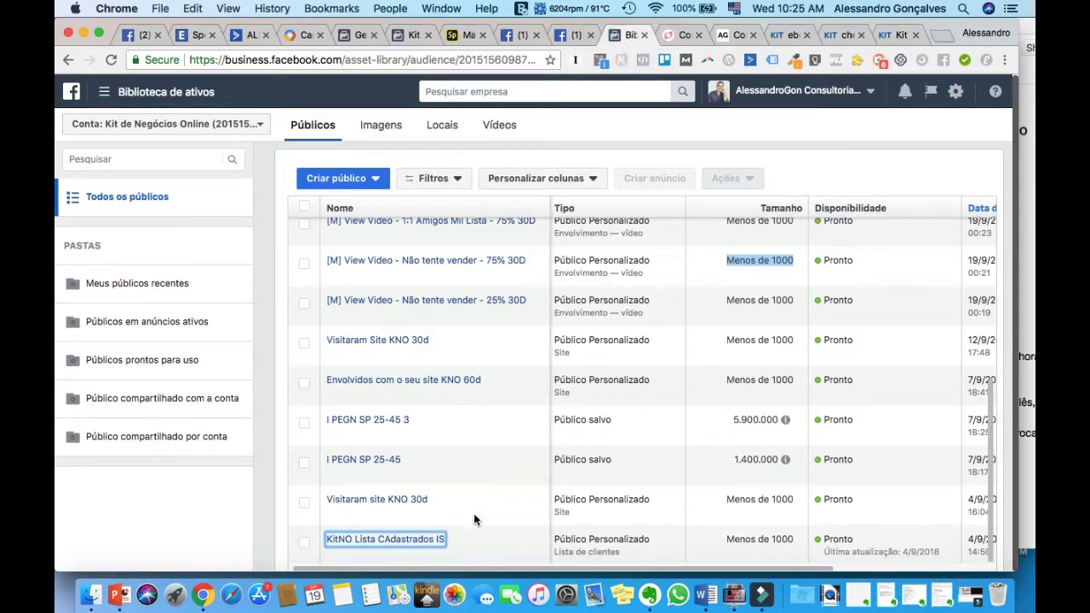
mouse_move(387, 540)
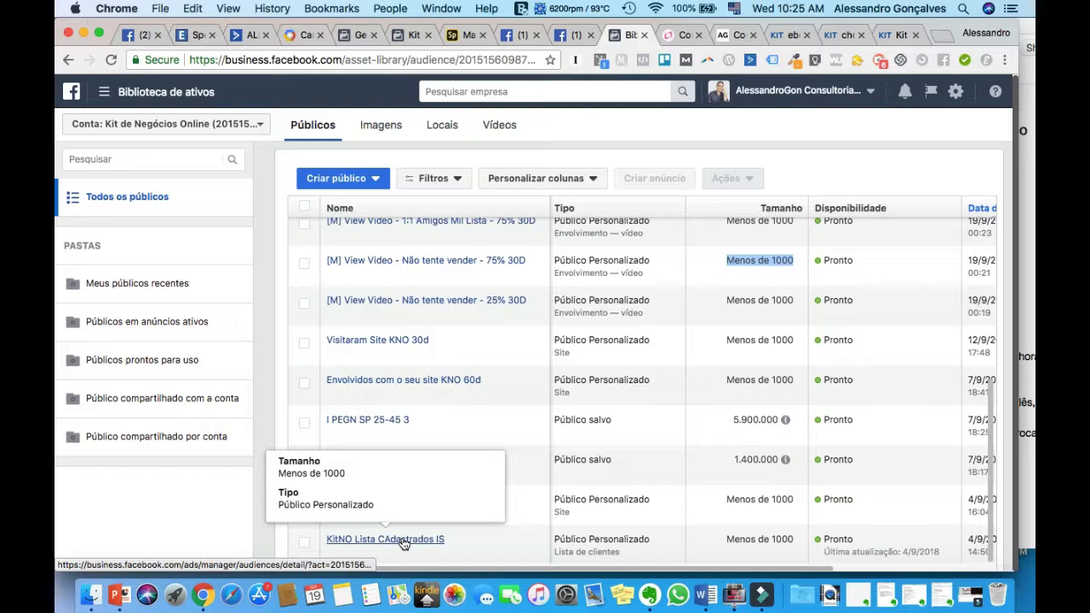
click(403, 541)
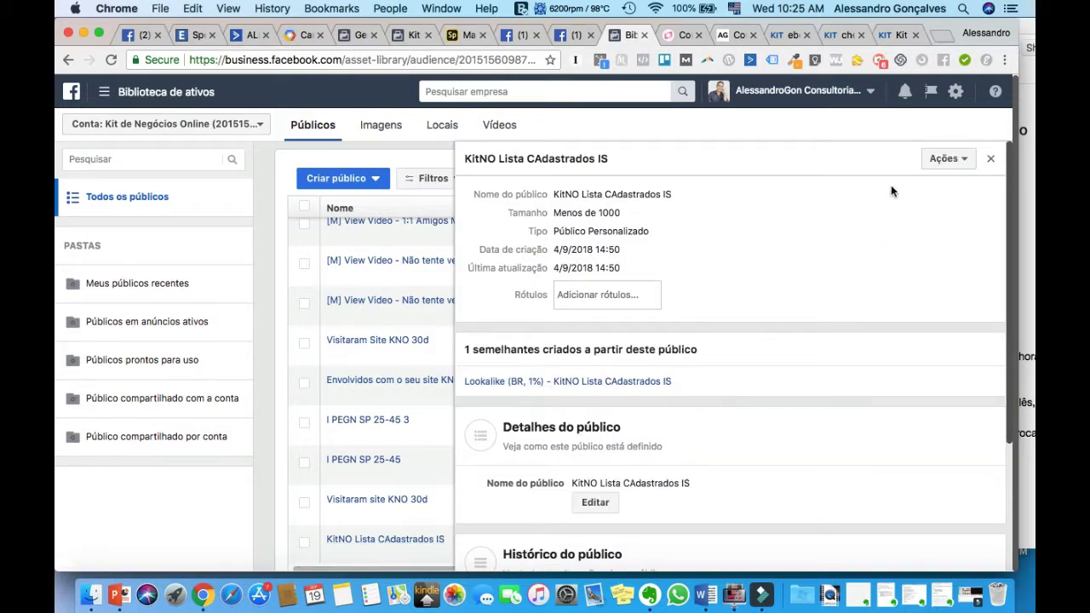
click(959, 162)
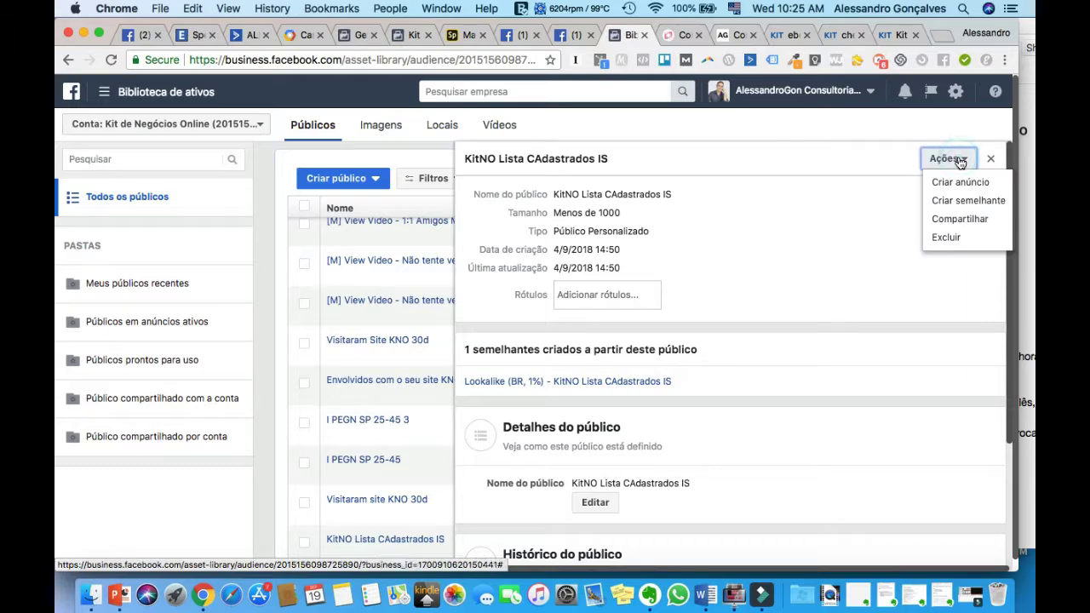
click(683, 34)
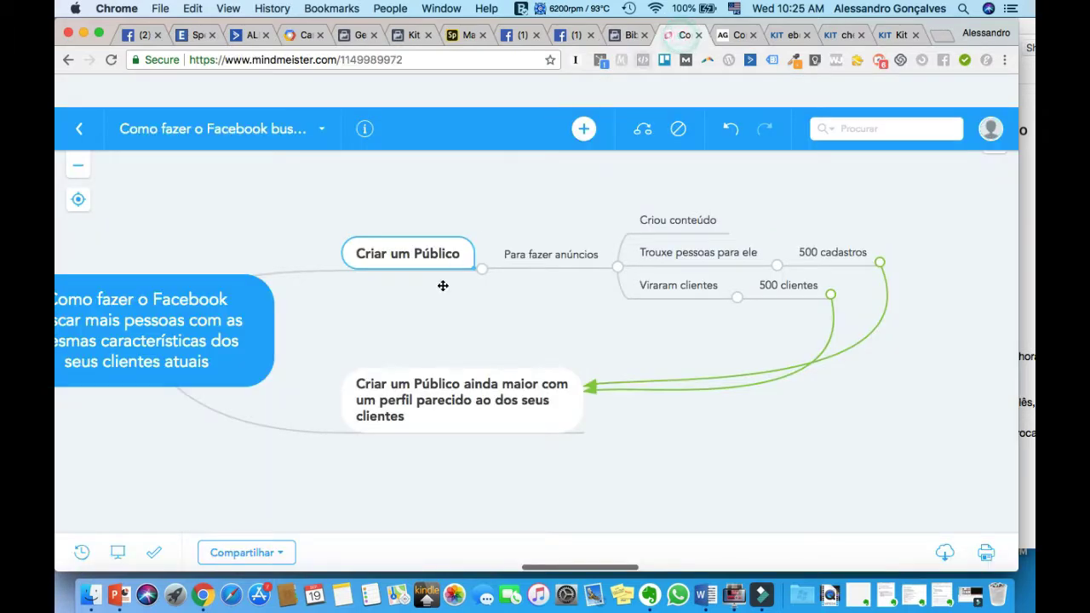
click(629, 35)
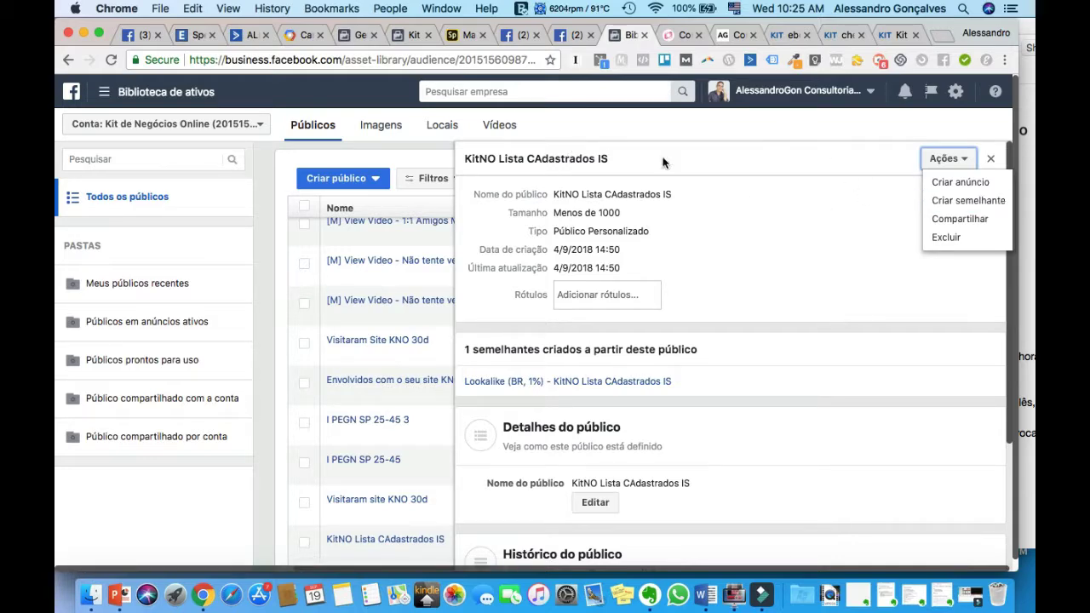
- Start a lookalike audience based on KitNO Lista CAdastrados IS and set its location to Brasil
click(970, 200)
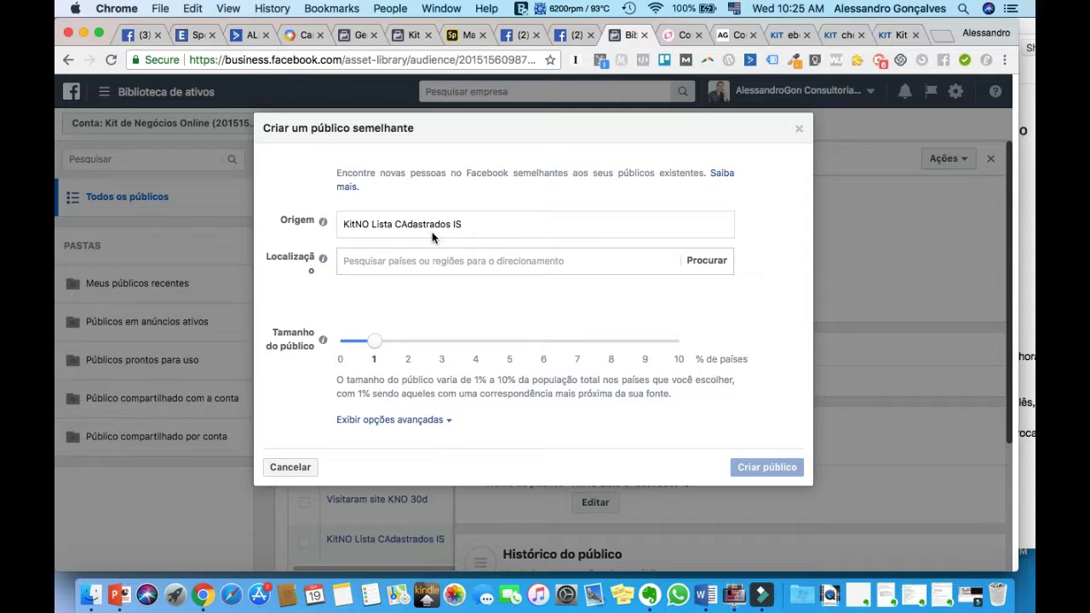
click(379, 263)
text(bras)
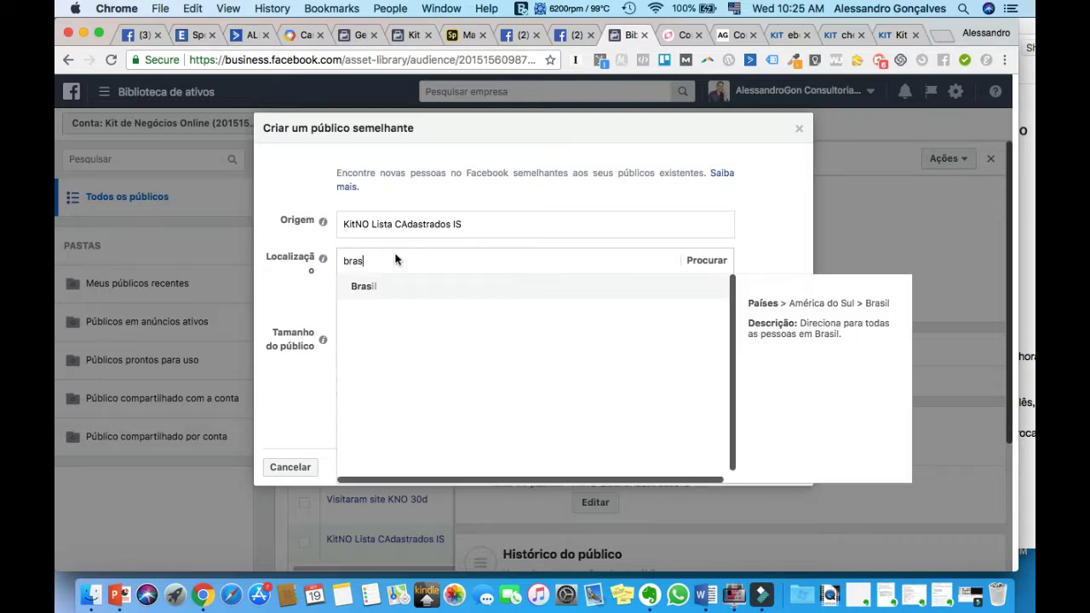
click(367, 287)
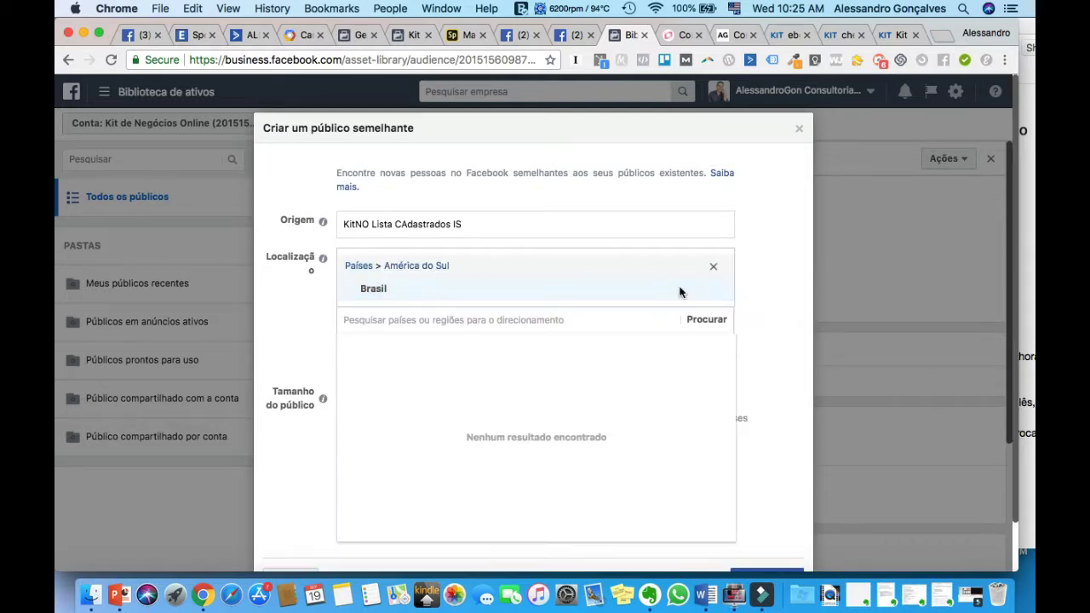
- Browse the available location choices for the lookalike audience, including the free trade areas under regions and the continents under countries
click(705, 319)
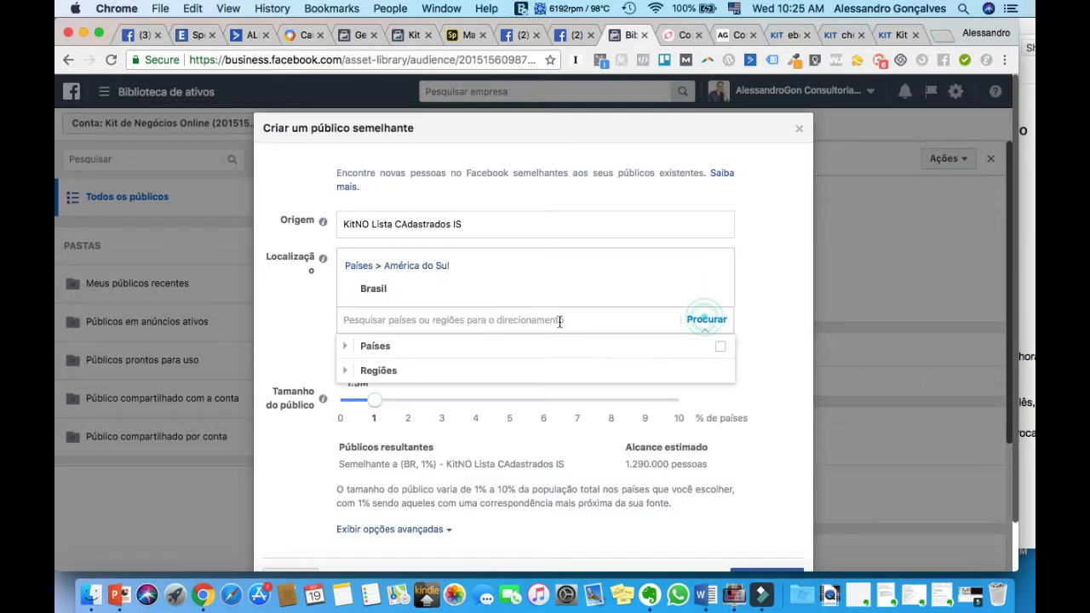
click(348, 372)
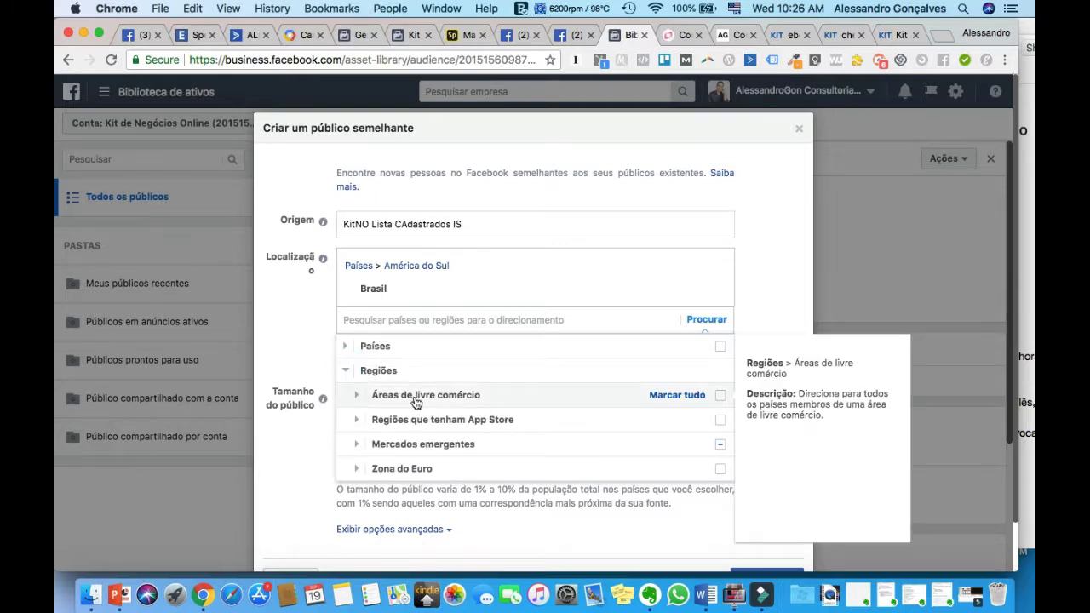
click(355, 395)
scroll(362, 404, down, 2)
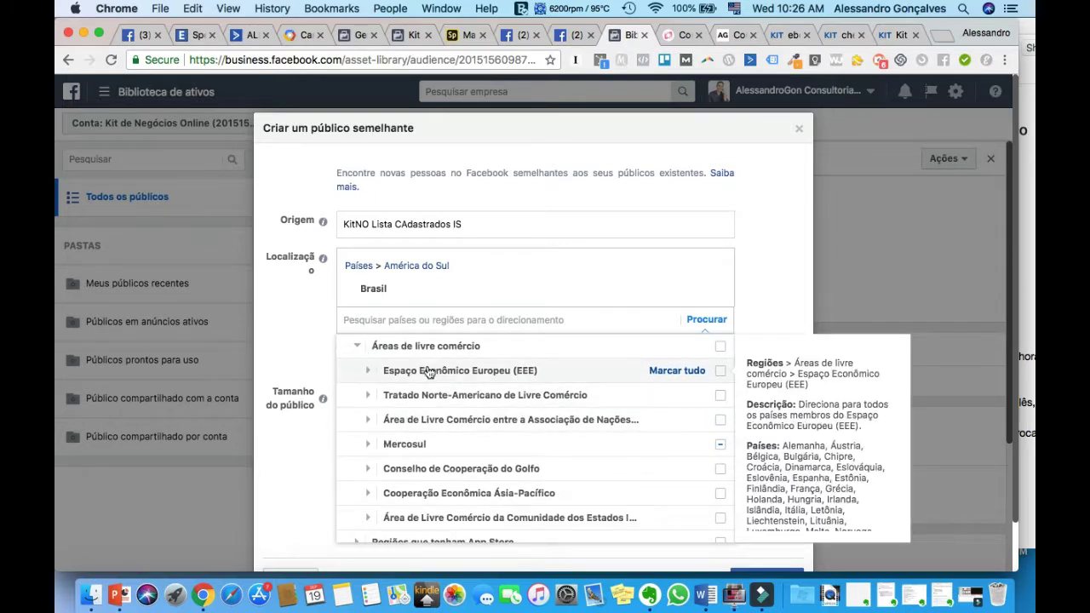
click(358, 347)
scroll(349, 366, up, 1)
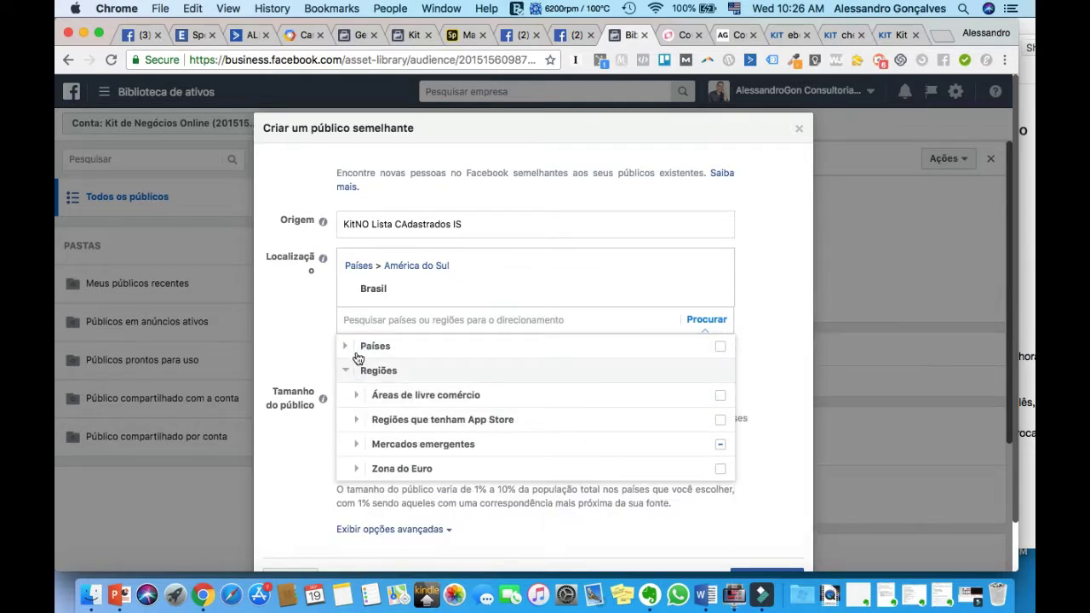
click(348, 347)
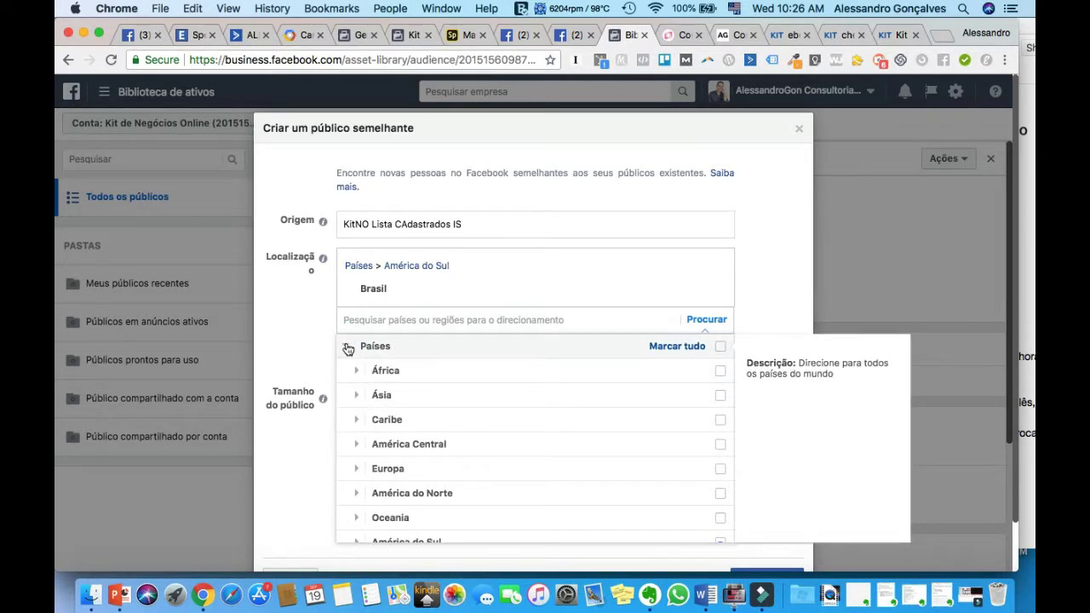
click(345, 344)
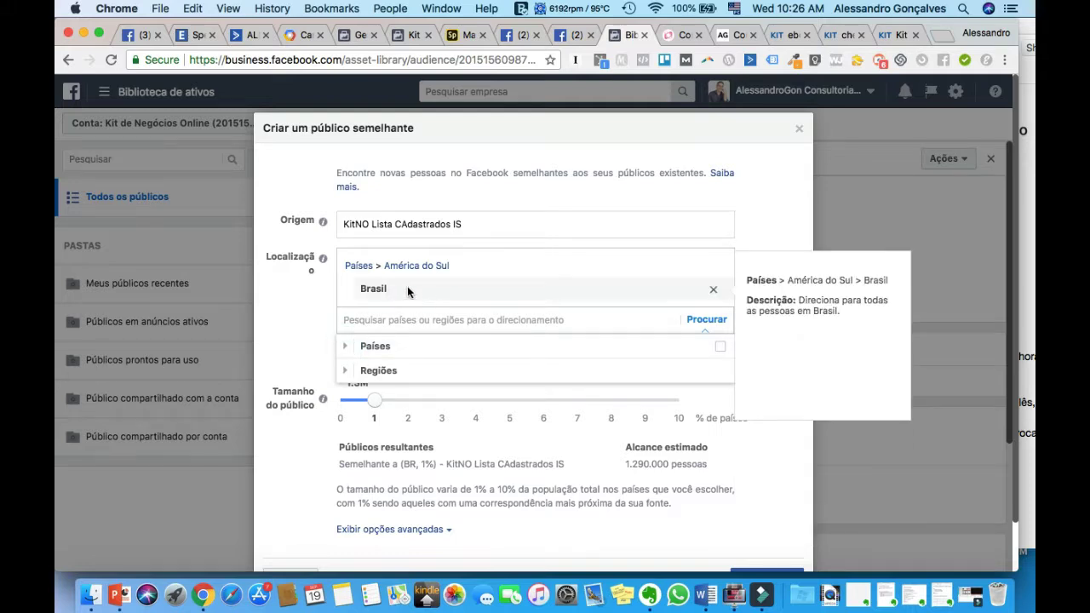
click(345, 347)
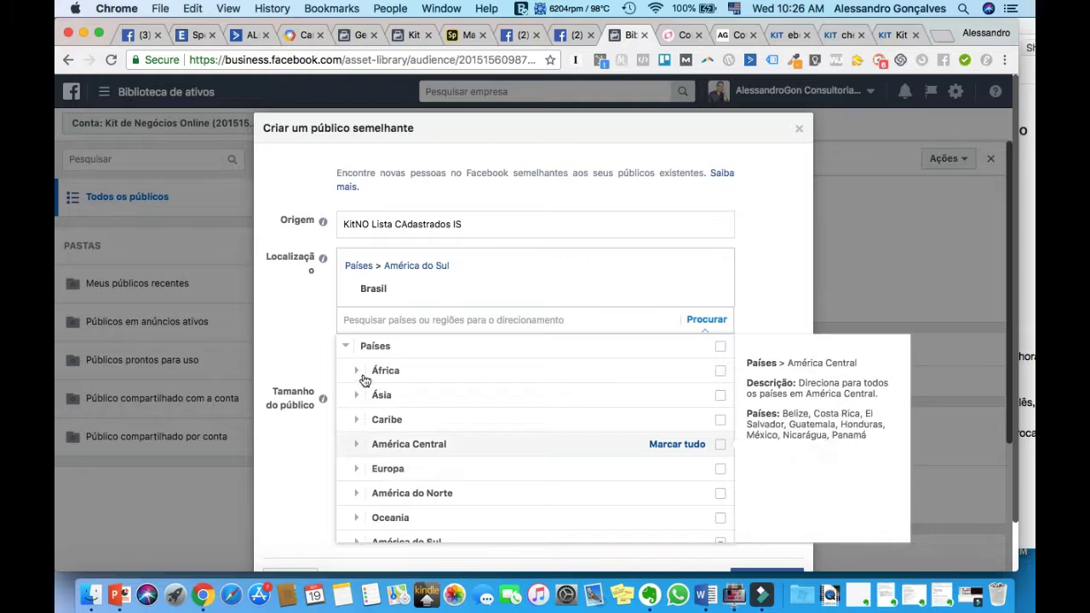
click(345, 344)
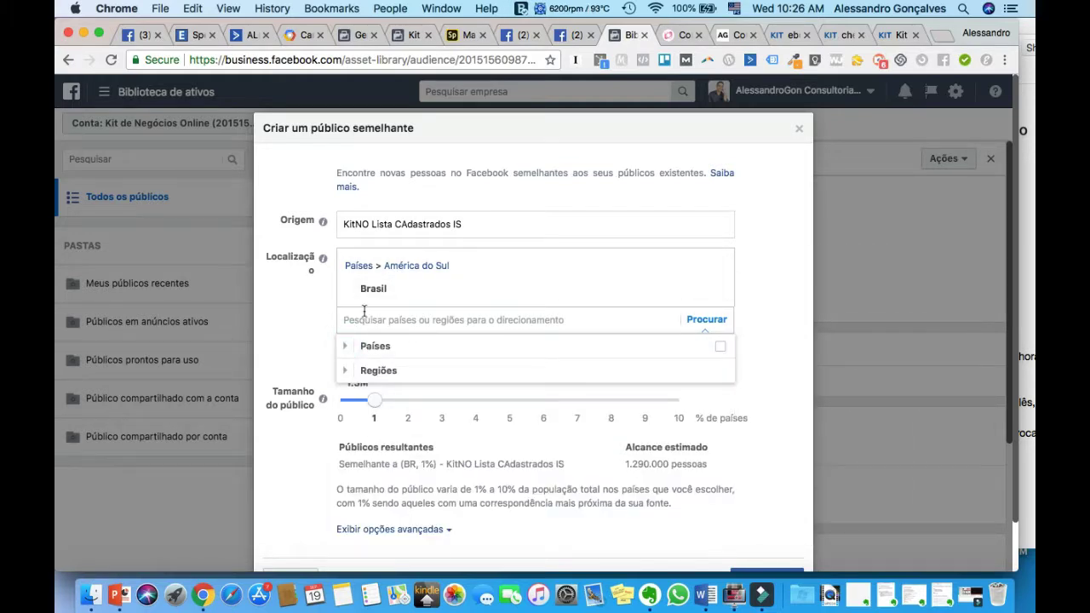
click(301, 307)
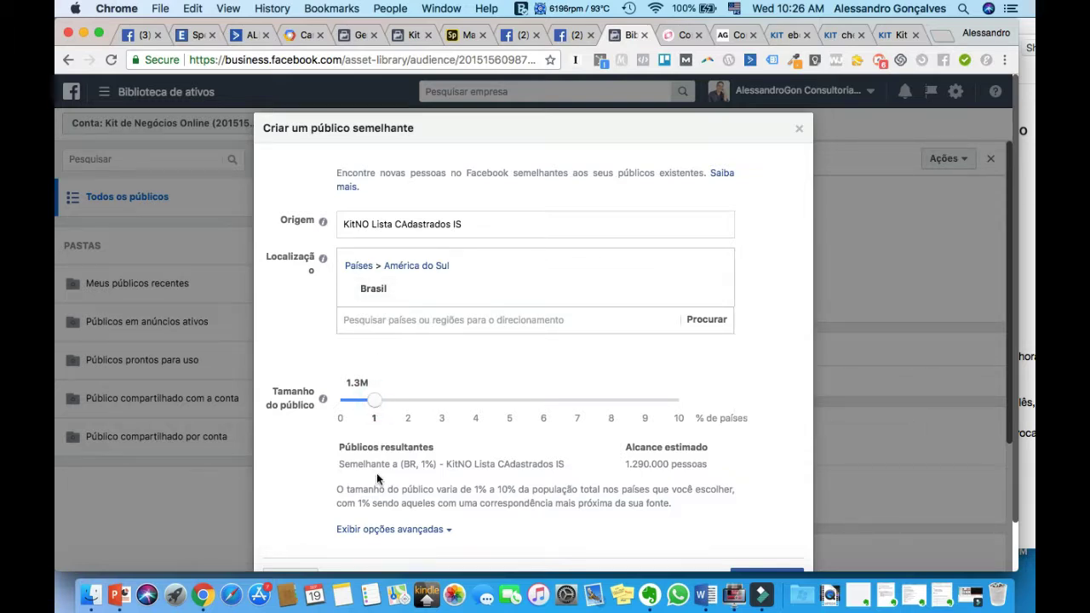
- Read the explanation of the 1% to 10% audience size and check the estimated reach for Brasil
drag(336, 491, 667, 511)
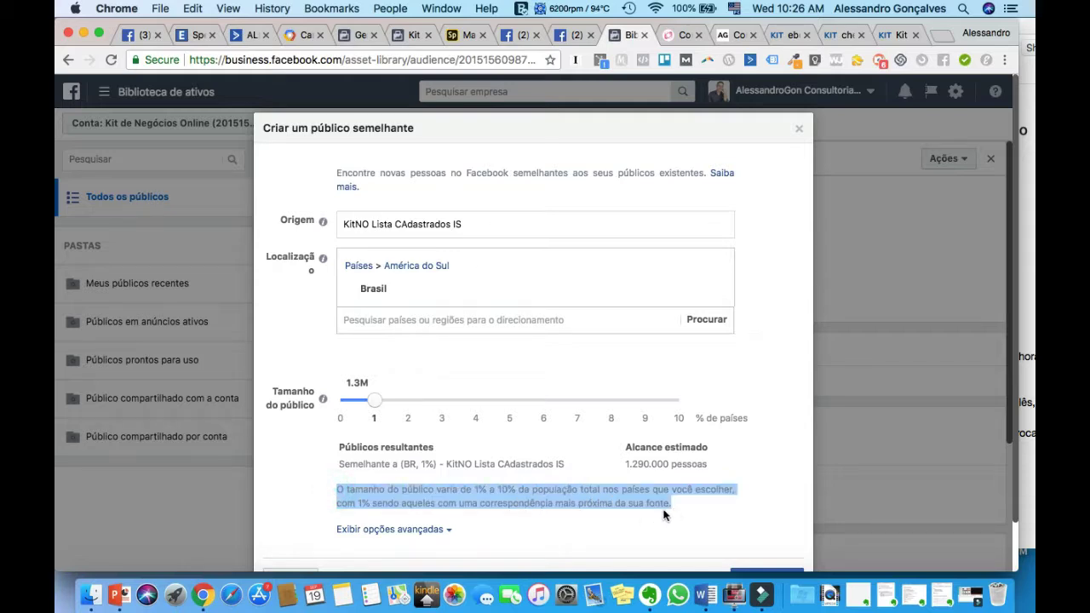
click(317, 427)
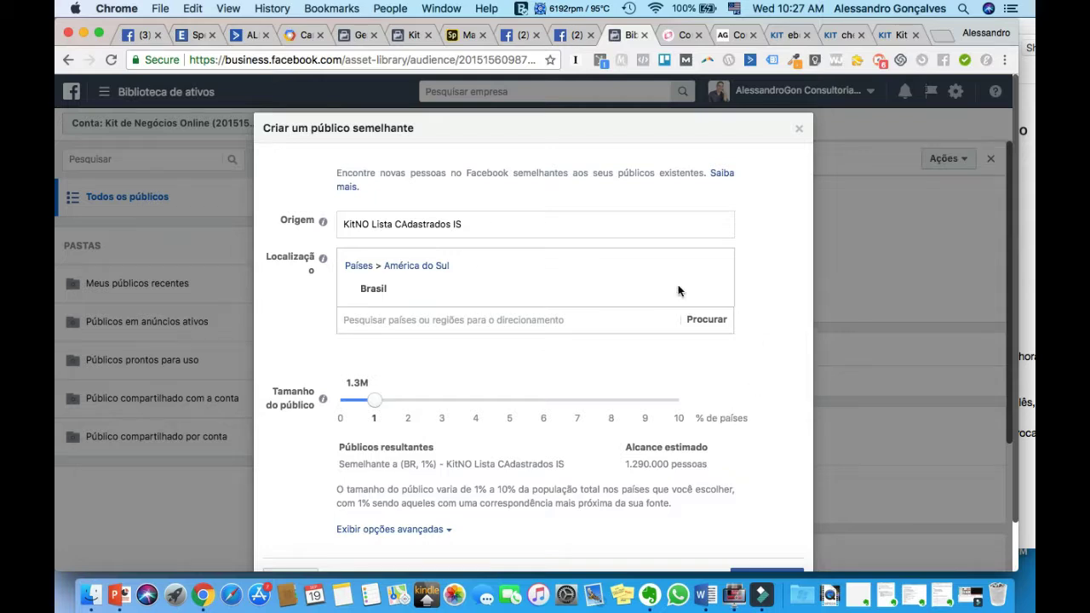
mouse_move(416, 289)
double_click(629, 465)
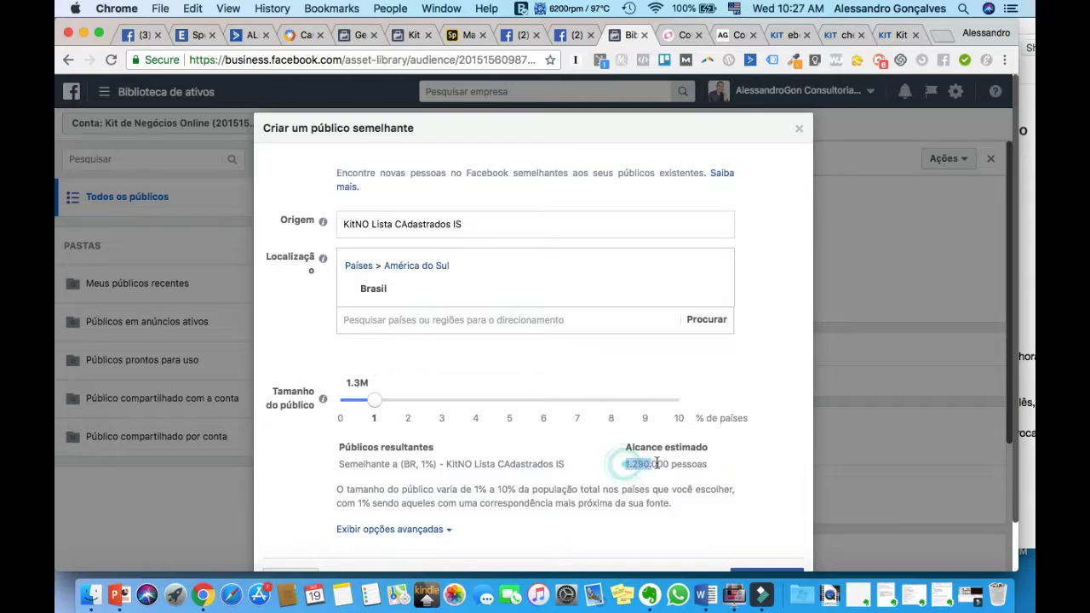
- Try an audience size of 10% of the country's population, and set it back to 1%
click(423, 399)
click(443, 398)
click(462, 400)
click(678, 404)
drag(375, 400, 685, 407)
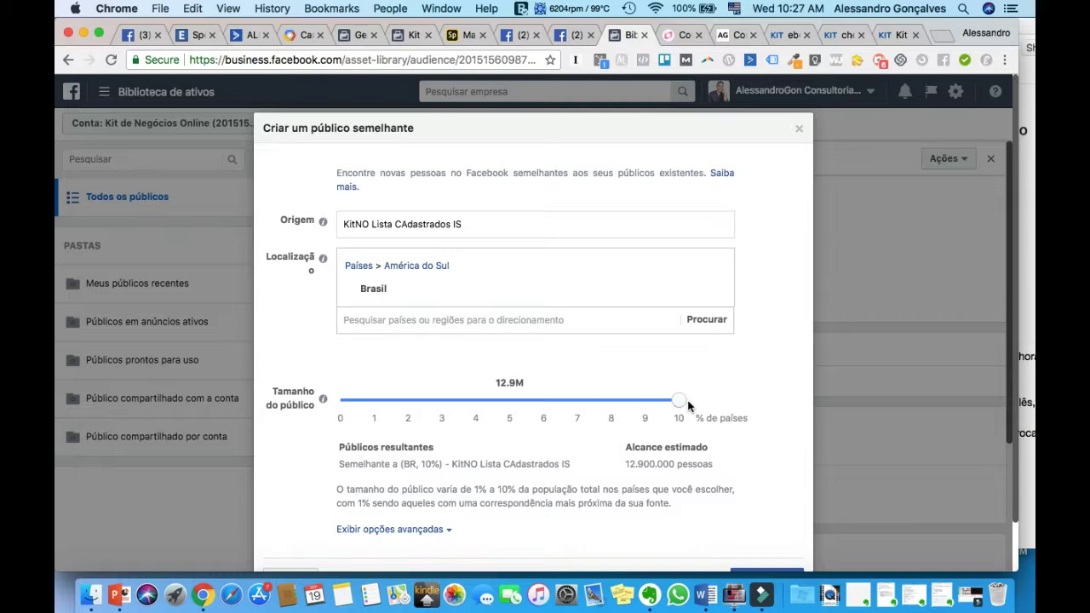
drag(686, 405, 387, 405)
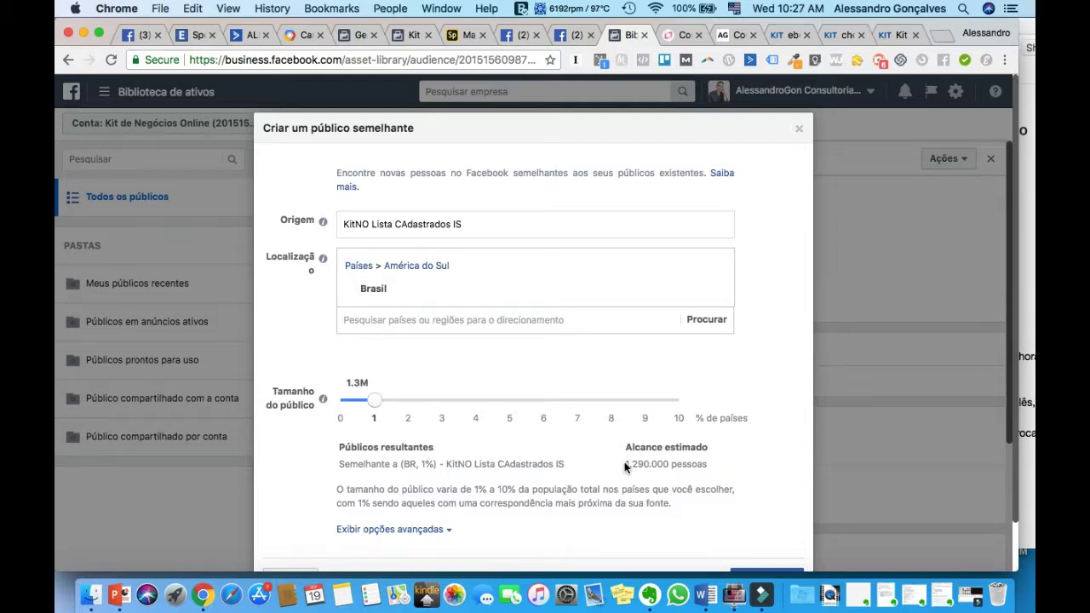
- Compare the estimated reach of the 1% lookalike with its source audience, KitNO Lista CAdastrados IS
drag(629, 462, 711, 466)
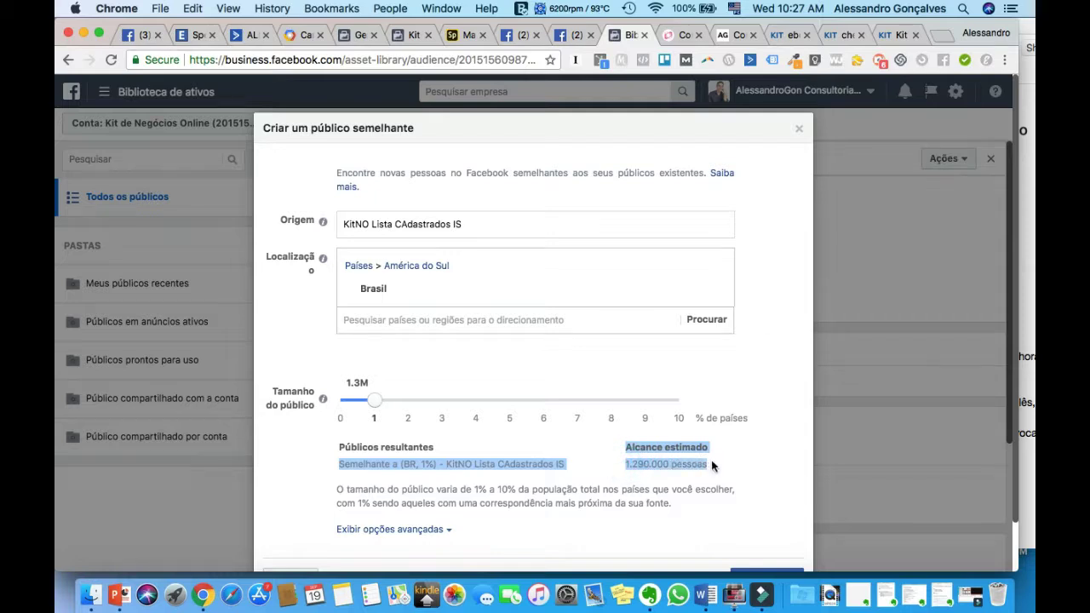
click(711, 465)
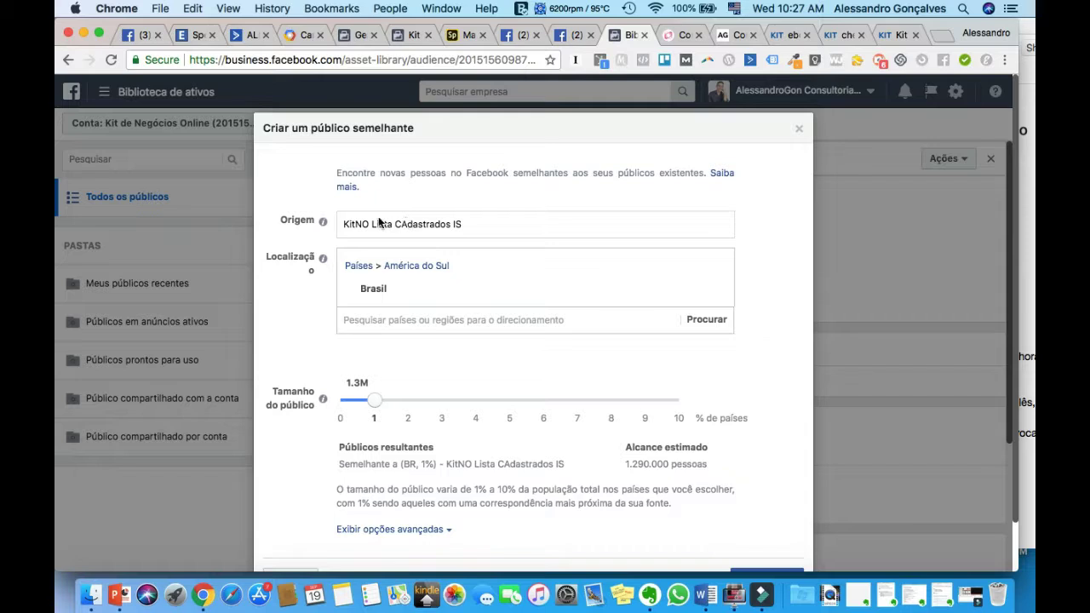
drag(476, 222, 328, 226)
click(302, 226)
triple_click(434, 224)
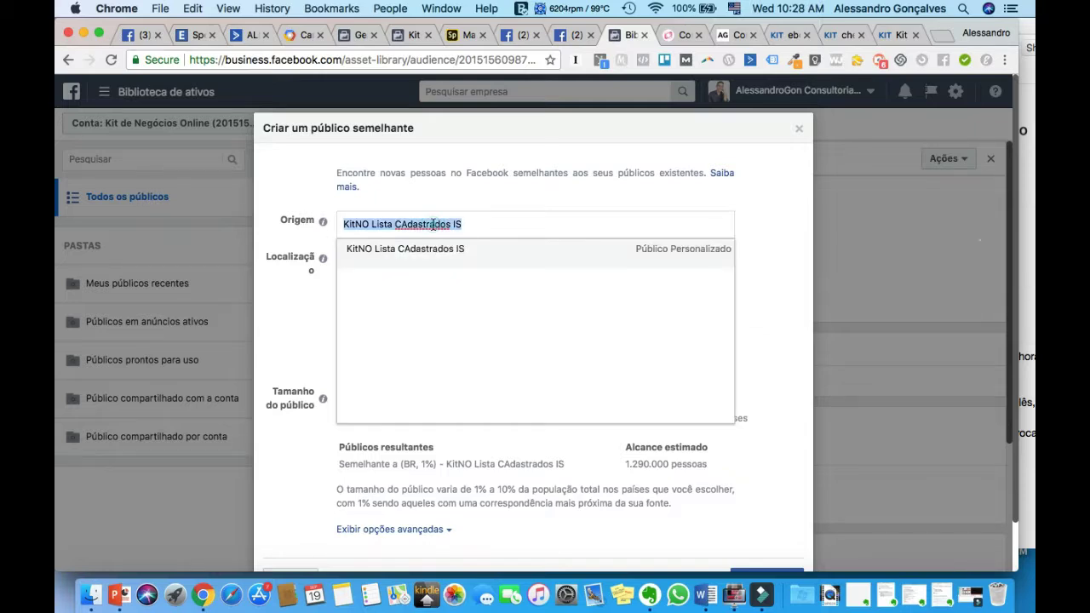
click(764, 230)
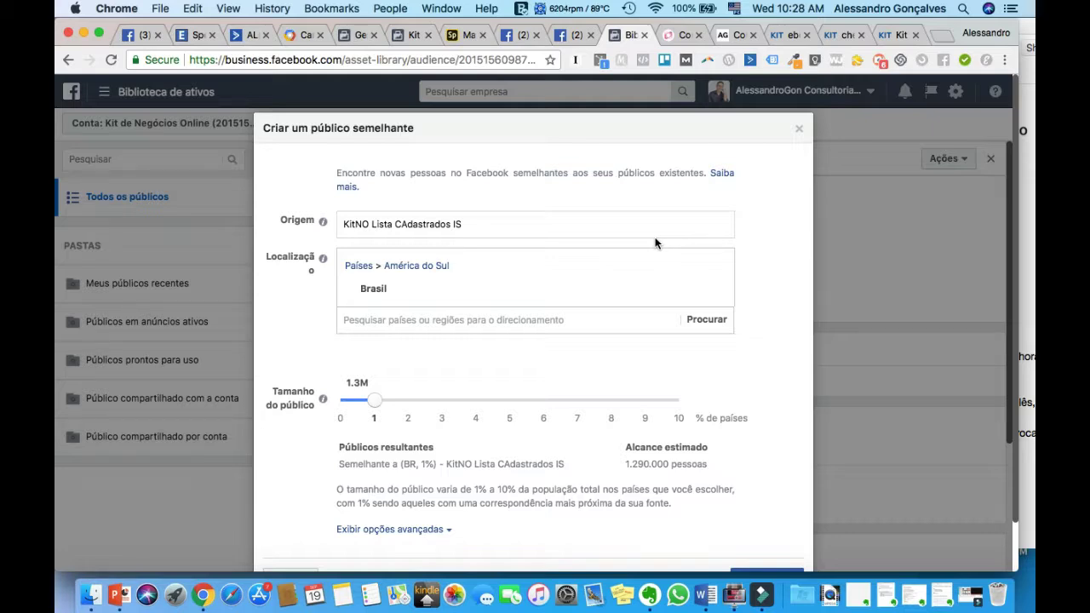
click(471, 226)
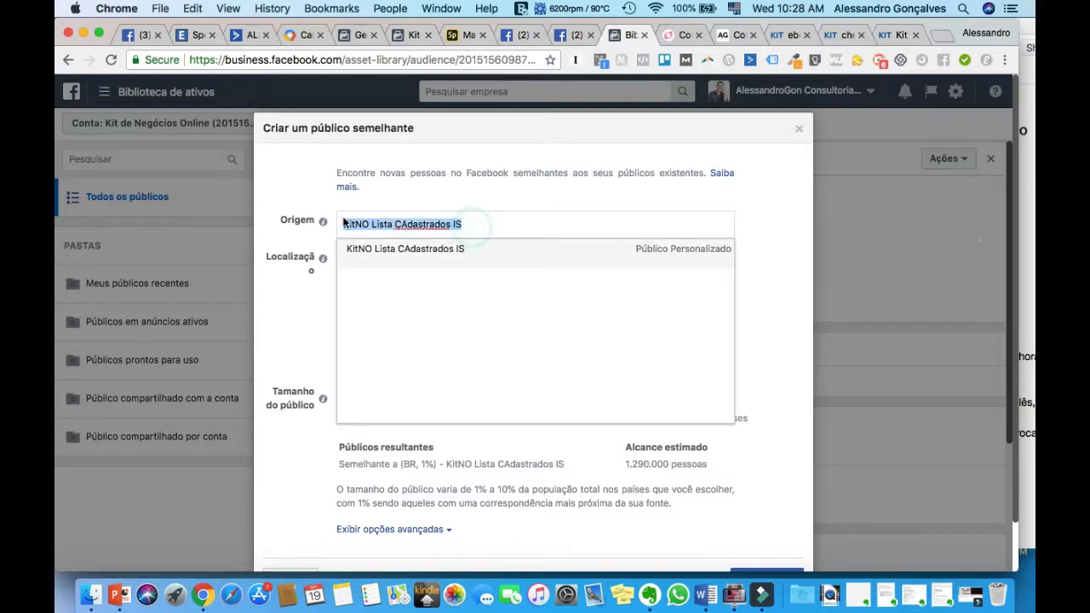
click(316, 242)
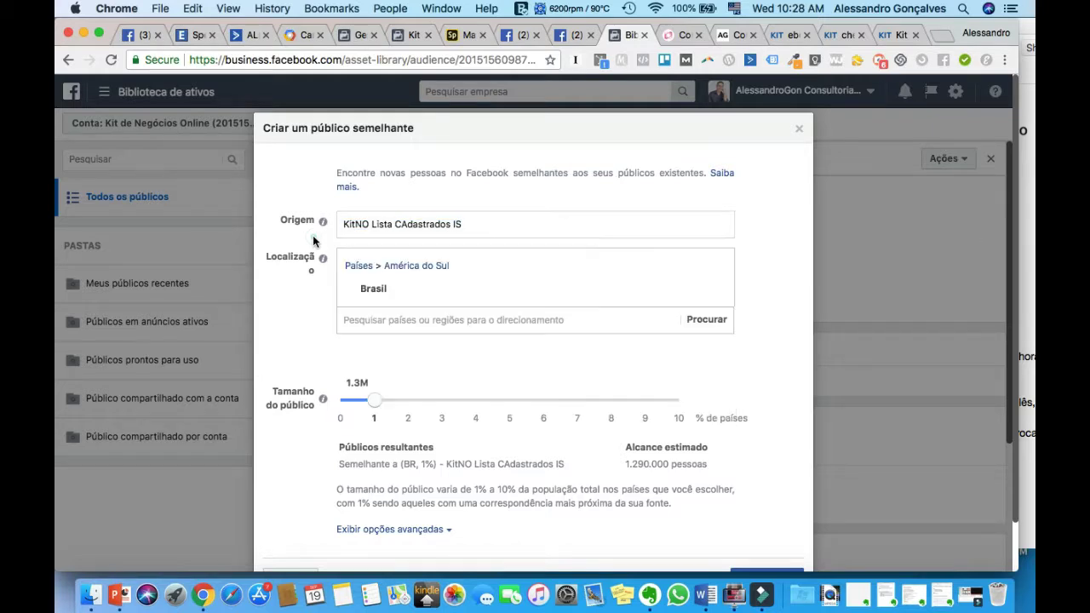
click(475, 223)
click(301, 244)
- Review the estimated reach and the 1% size once more, and close the lookalike setup without creating the audience
scroll(546, 417, down, 2)
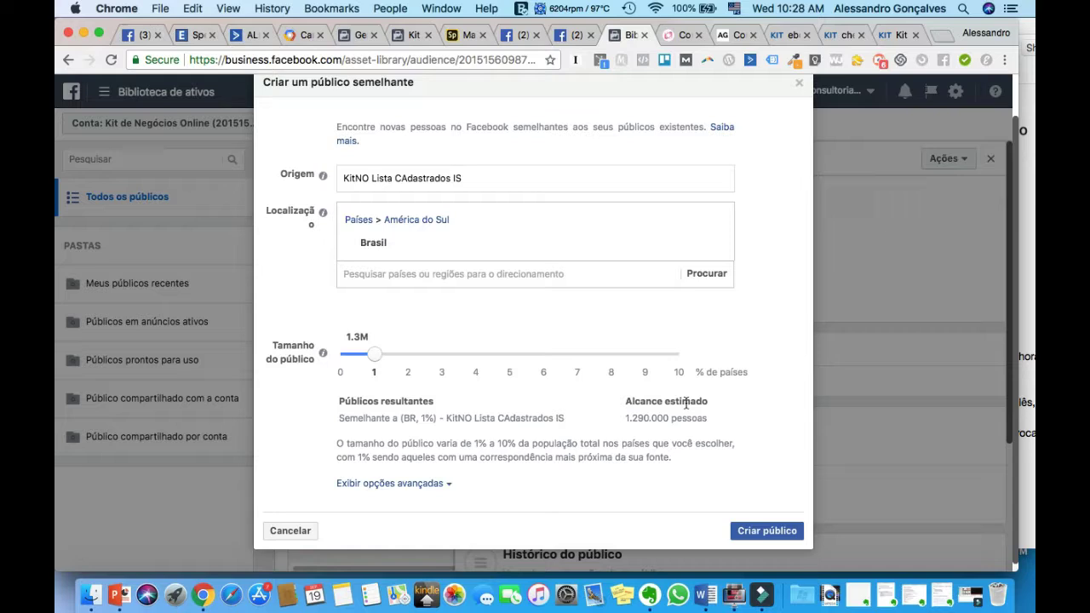
drag(625, 418, 711, 425)
click(710, 425)
drag(410, 360, 379, 356)
mouse_move(530, 241)
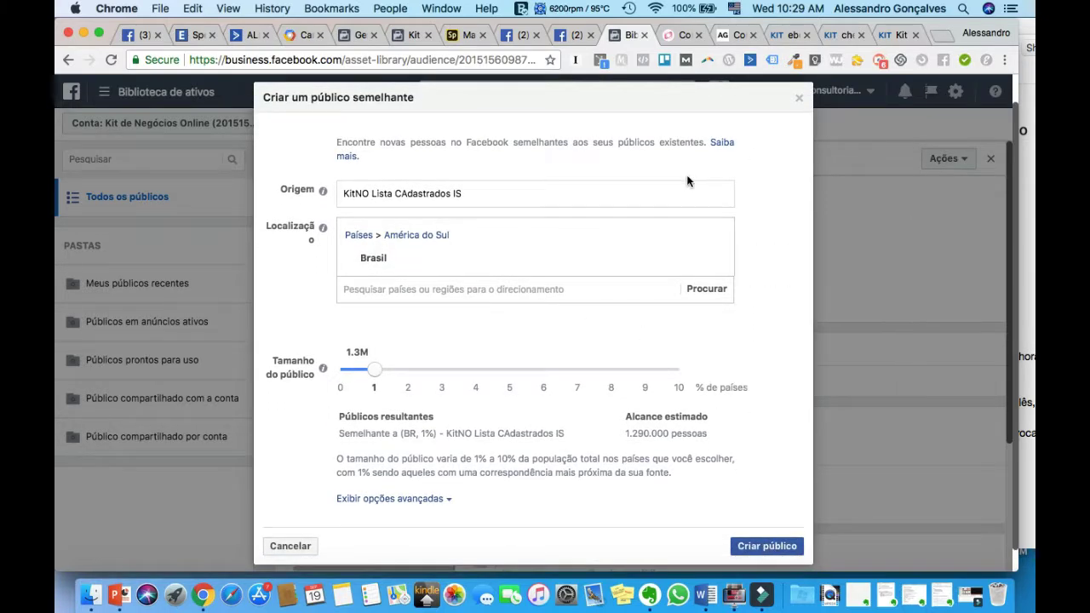
click(796, 98)
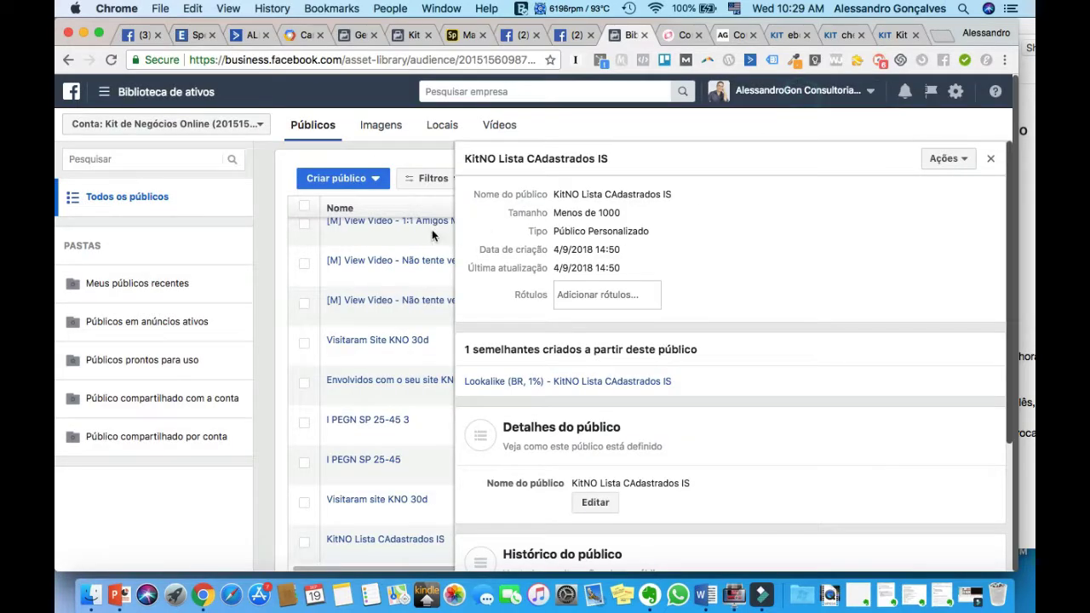
- Open and close the details of the "Não tente vender - 75% 30D" video audience, and check the type and source of the 1% Brazil lookalike
click(394, 262)
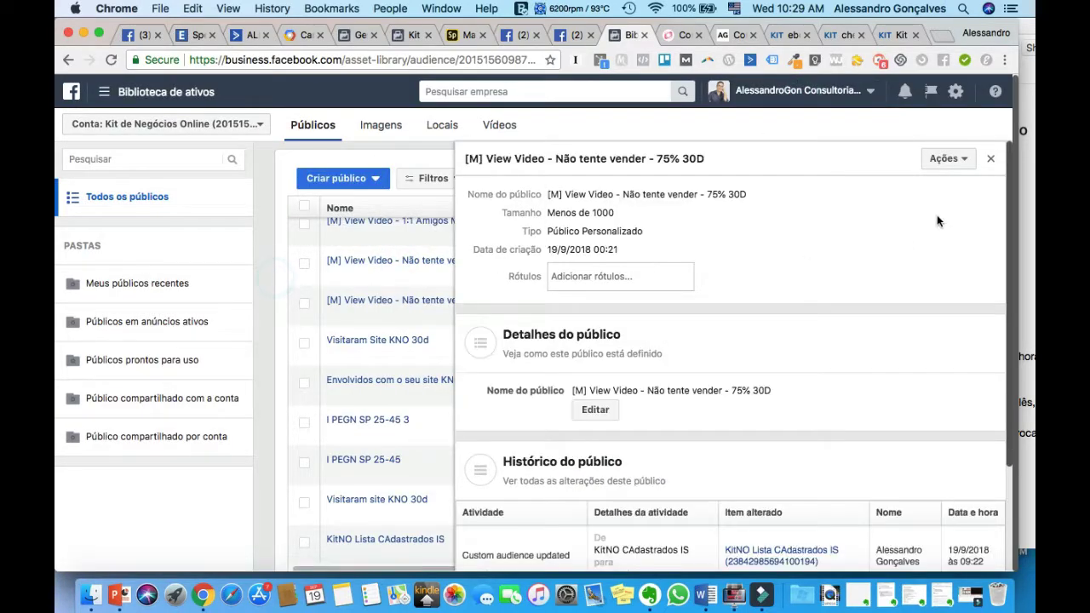
click(996, 159)
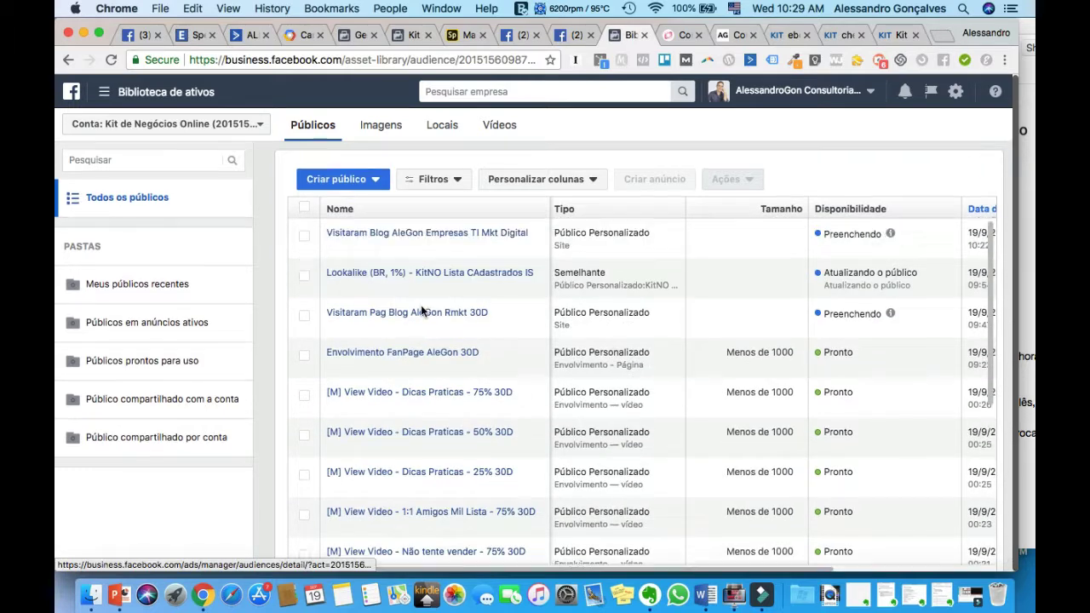
mouse_move(357, 277)
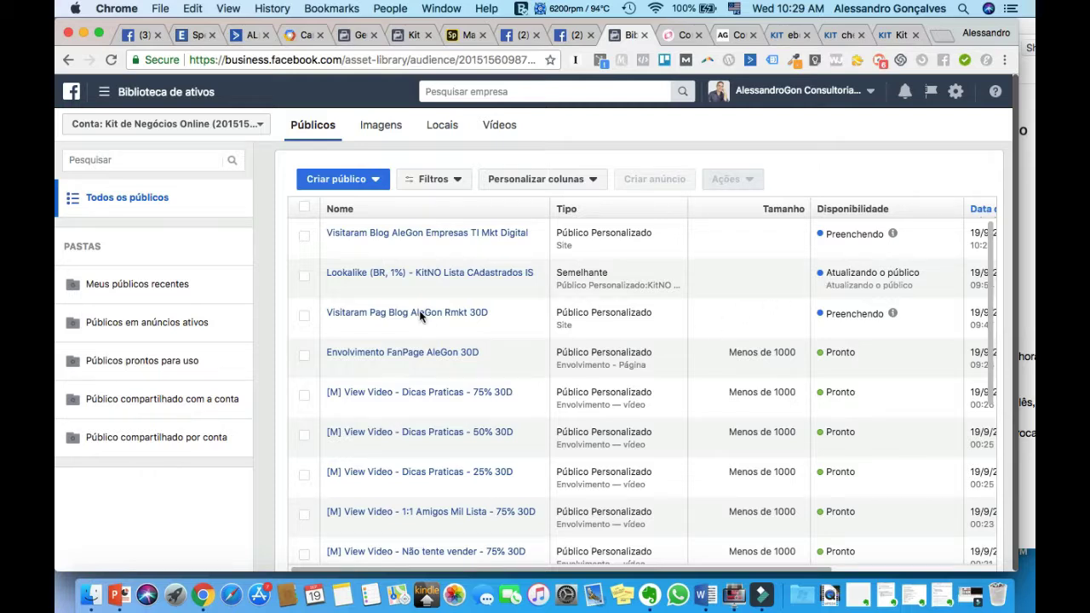
mouse_move(372, 281)
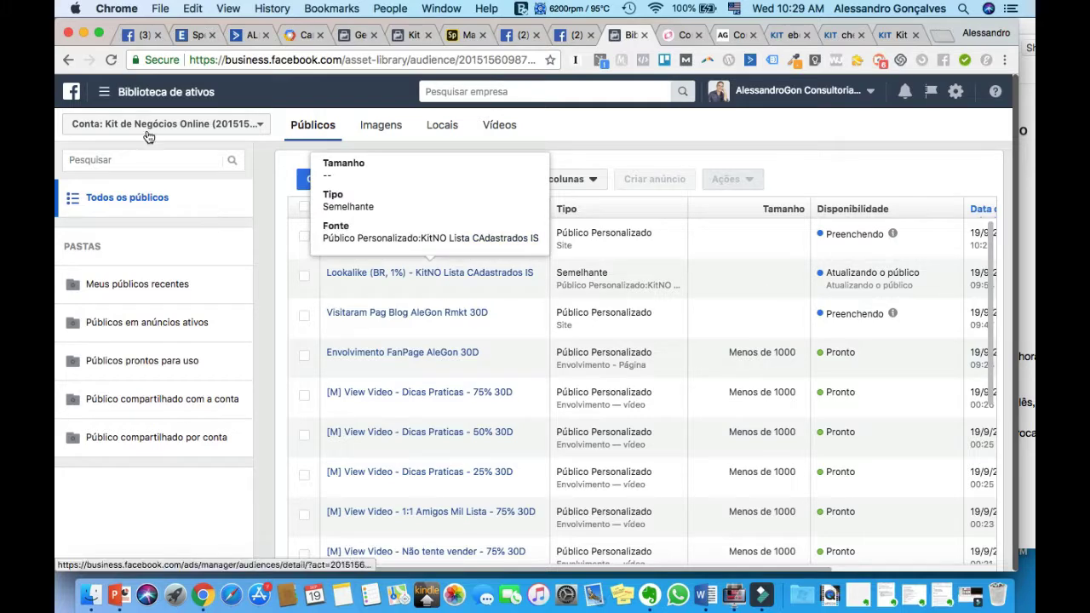
- Show the overview of all business tools, locate Gerenciador de Anúncios, and close the overview without opening a tool
click(105, 92)
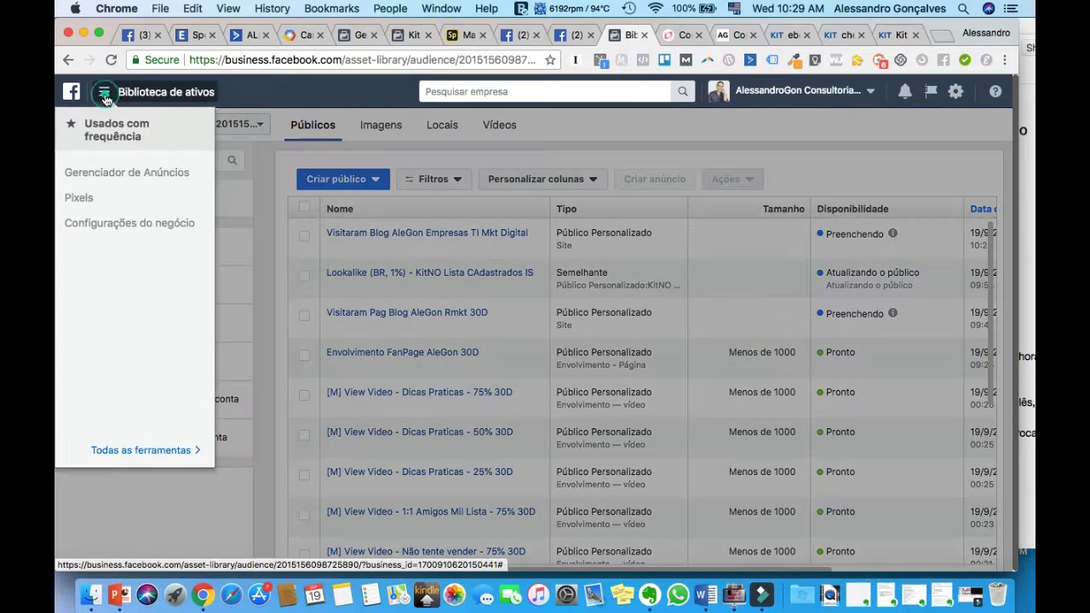
click(146, 450)
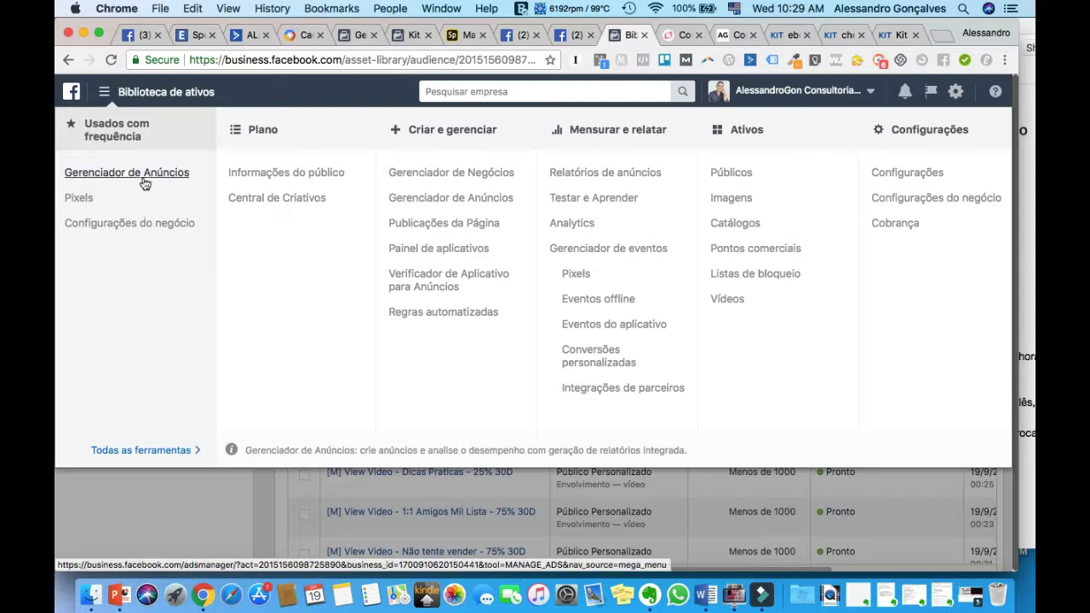
click(164, 536)
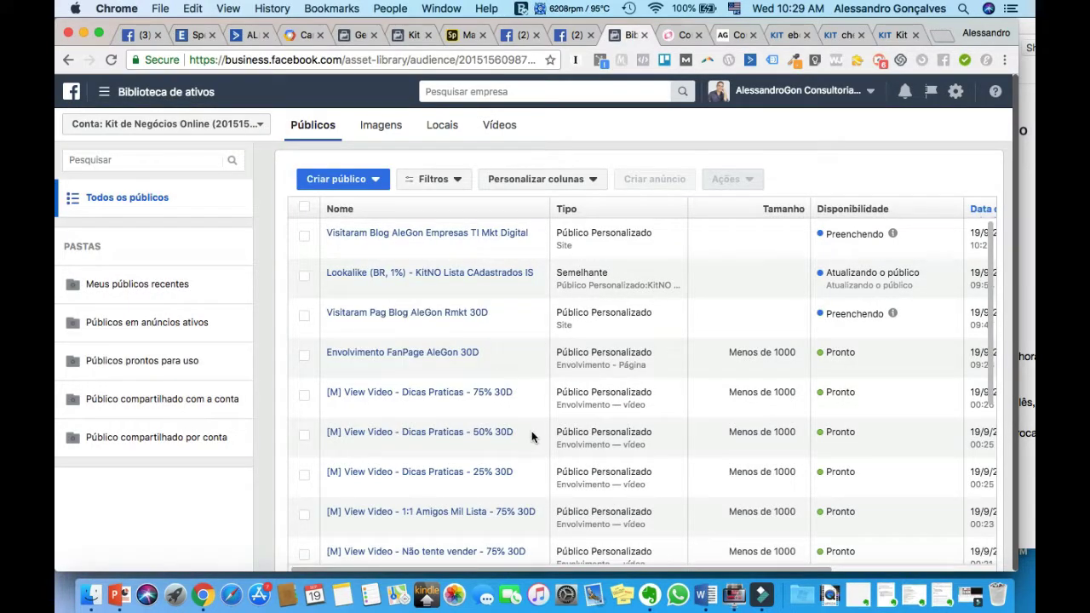
scroll(531, 436, down, 2)
scroll(532, 435, up, 1)
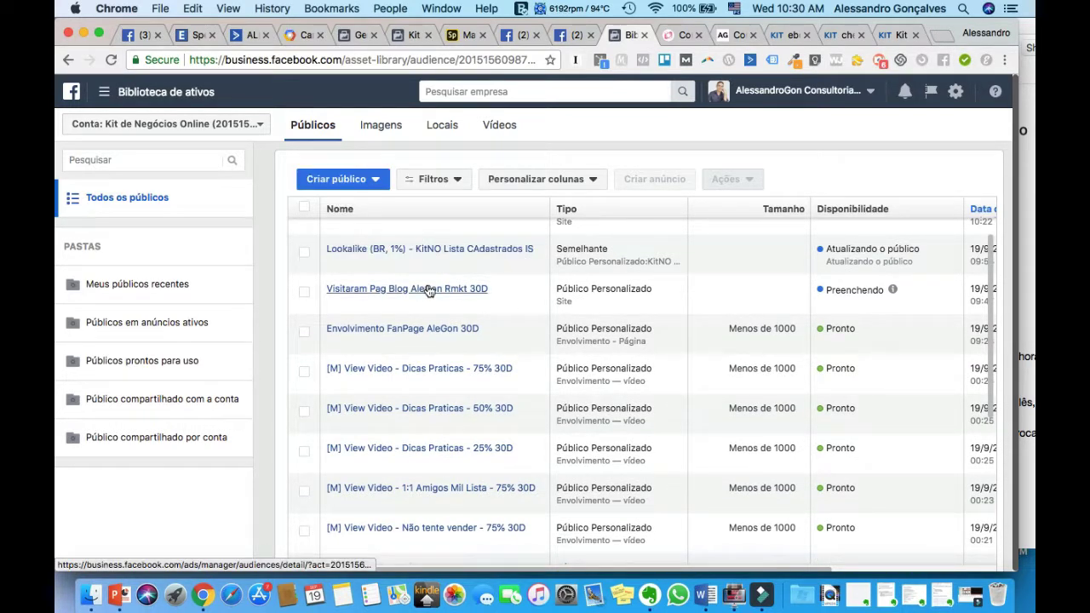
mouse_move(488, 499)
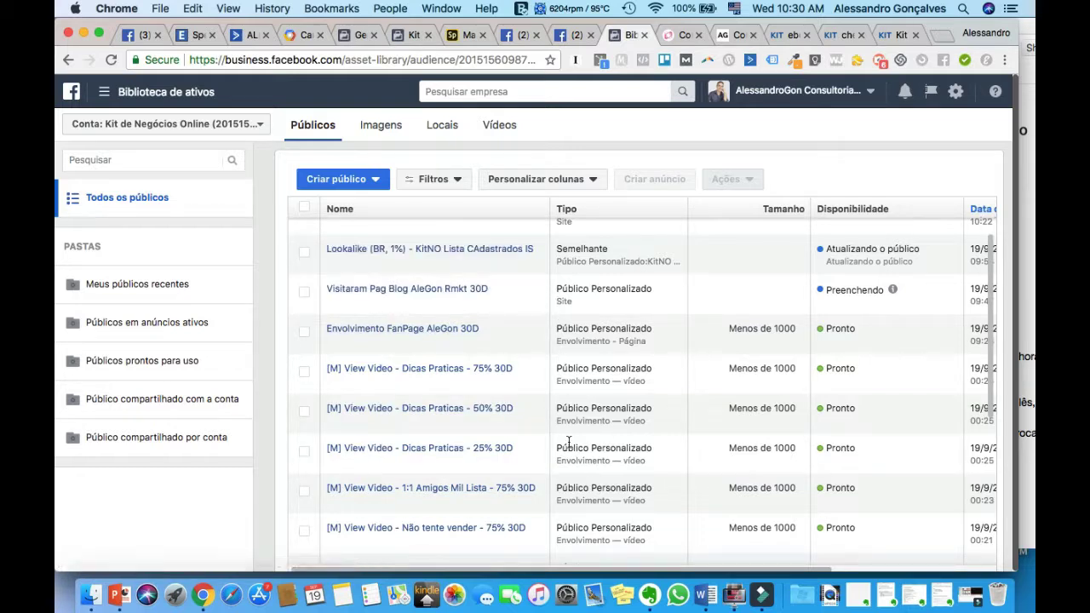
scroll(568, 442, up, 1)
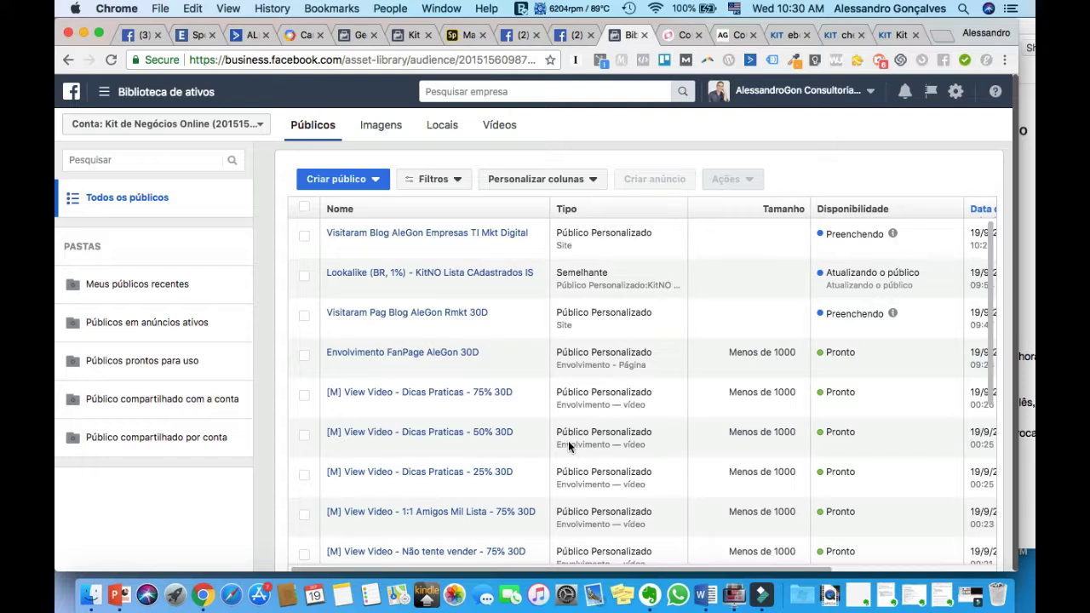
- Examine the Nome and Email sign-up form on the remarketing ebook landing page, and return to the audience library
click(780, 35)
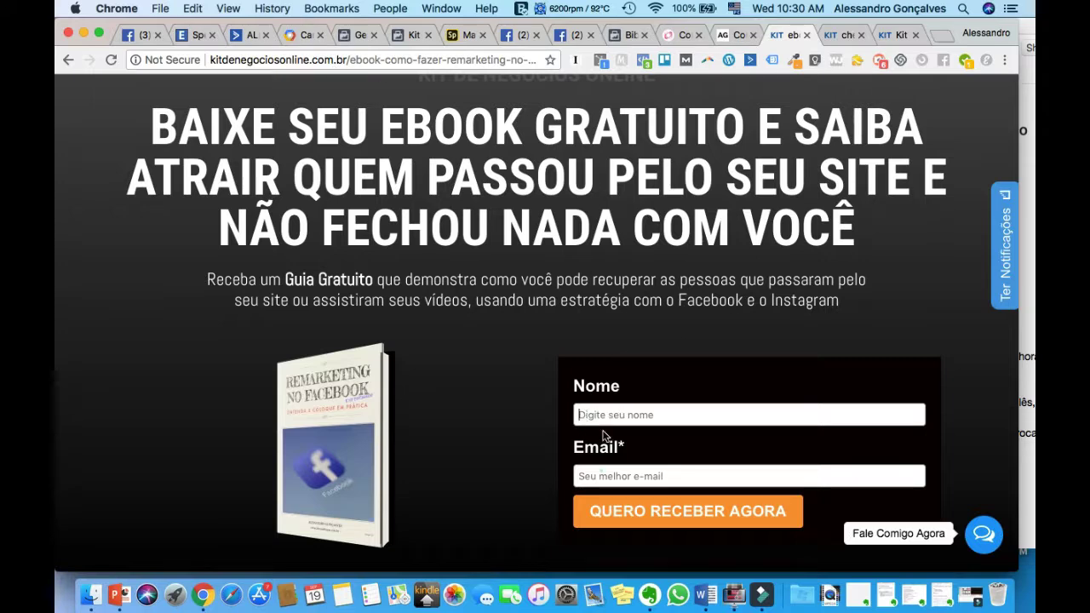
click(587, 476)
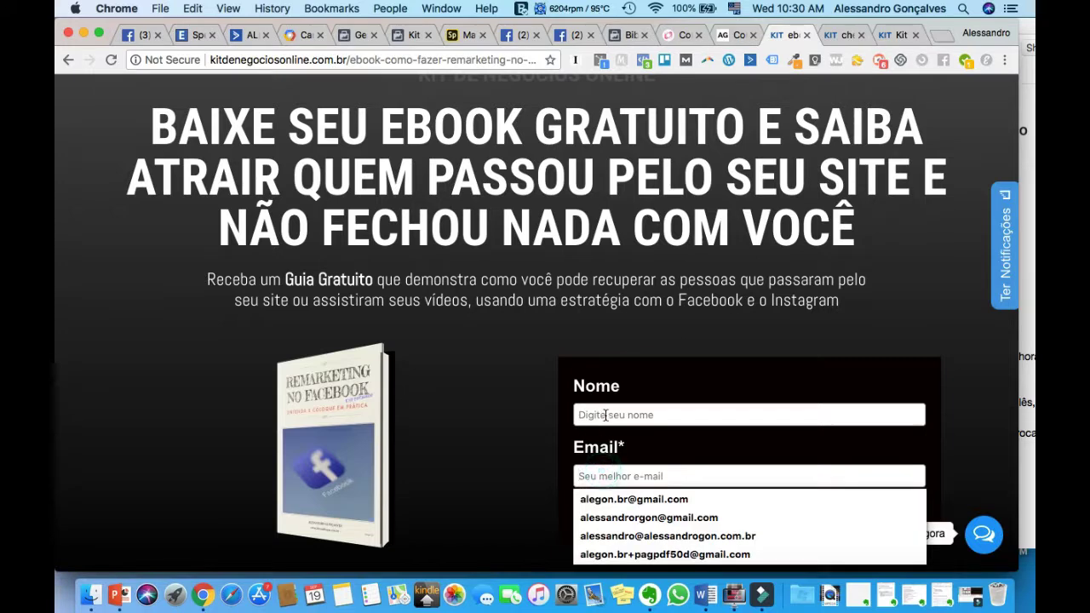
click(499, 465)
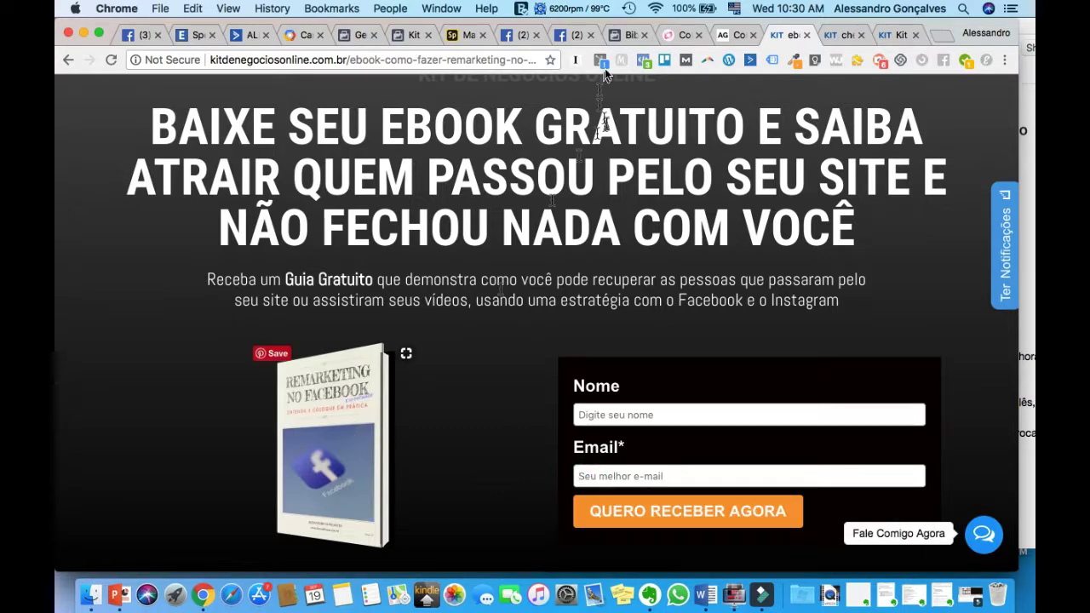
click(628, 35)
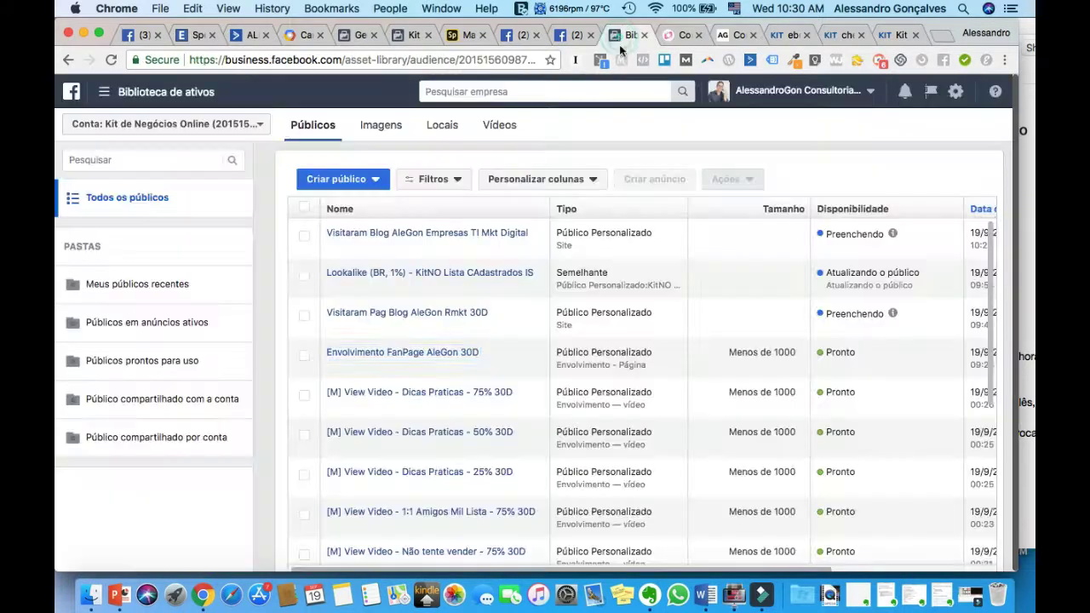